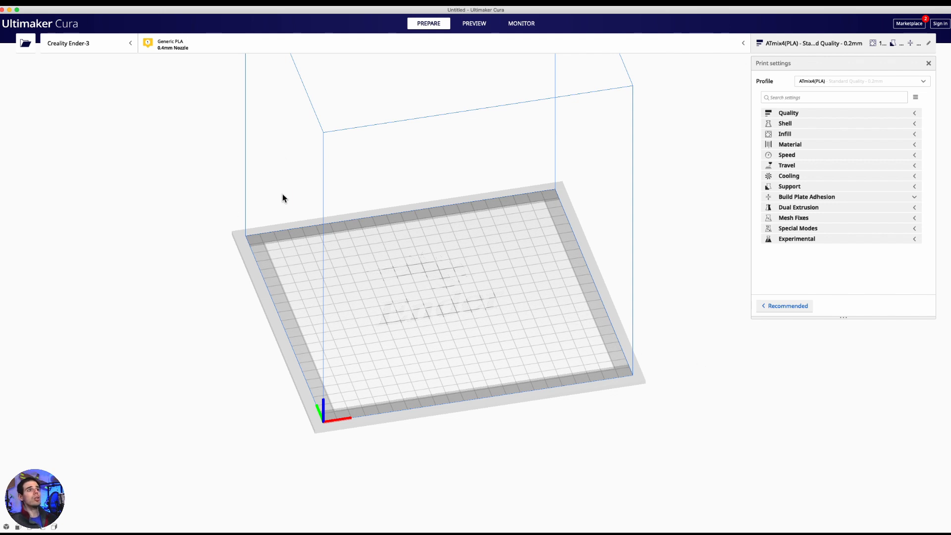
Examine the empty Creality Ender-3 build plate from several angles and check the list of preset printers
right_click_drag(649, 254, 637, 339)
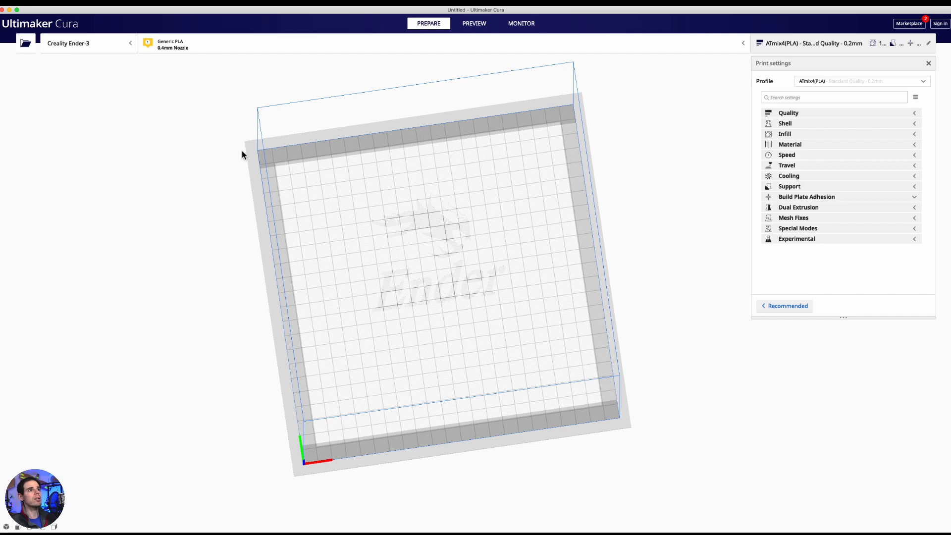
right_click_drag(450, 271, 516, 298)
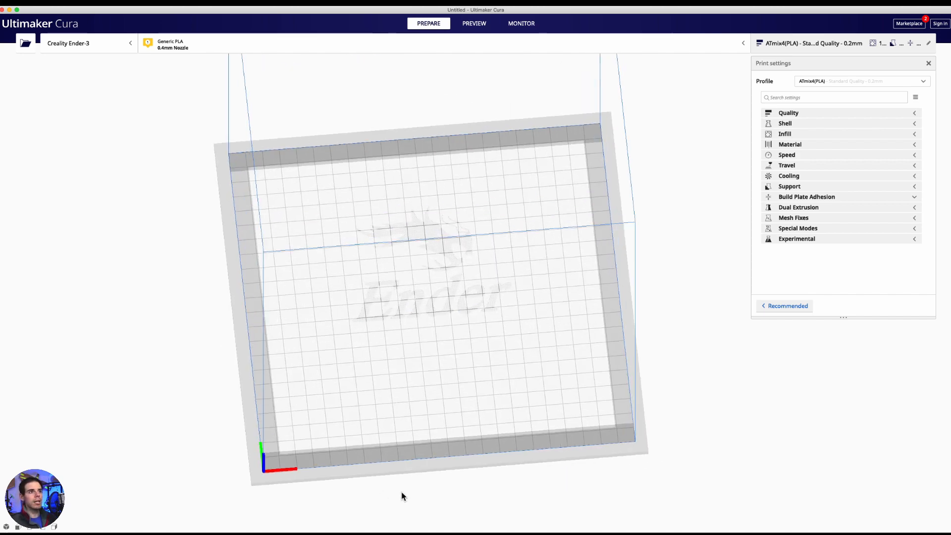
right_click_drag(605, 365, 503, 357)
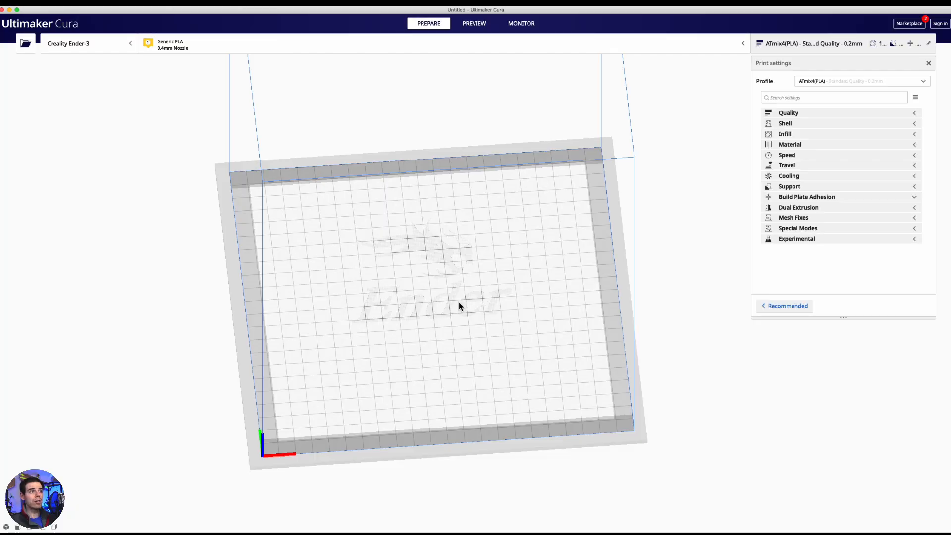
right_click_drag(459, 302, 569, 319)
right_click_drag(454, 283, 411, 268)
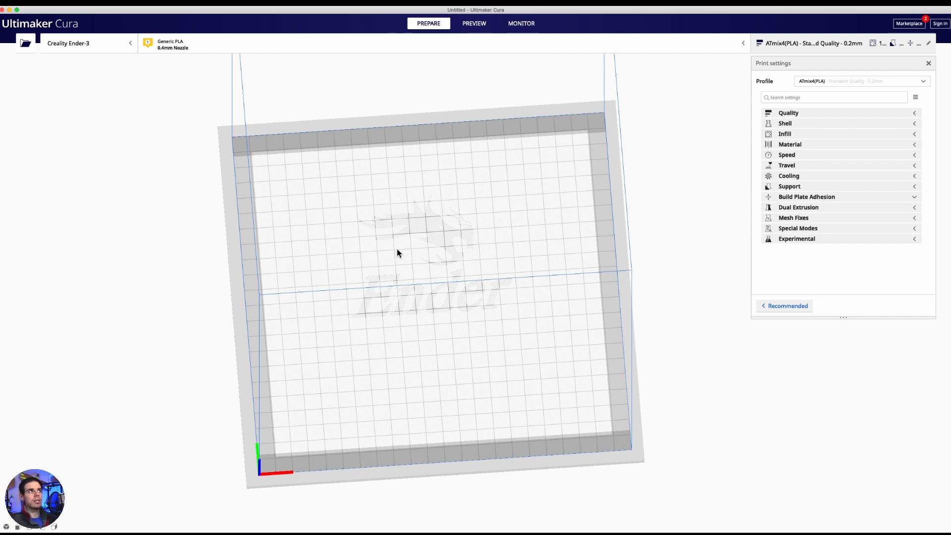
right_click_drag(516, 324, 514, 329)
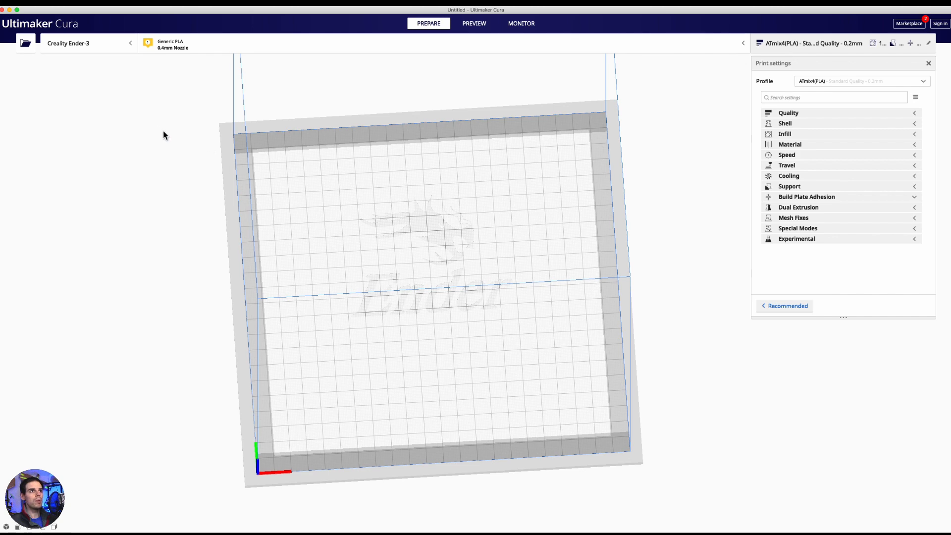
left_click(130, 44)
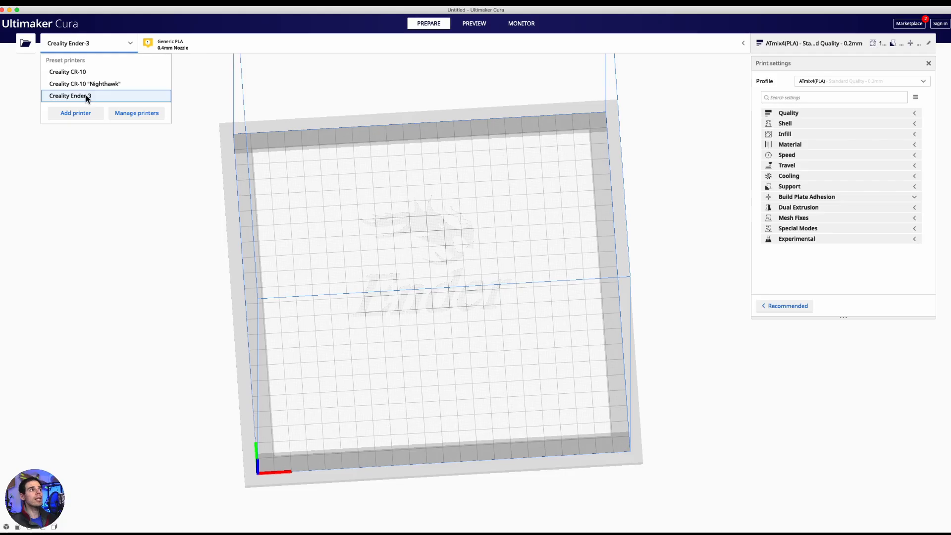
left_click(232, 224)
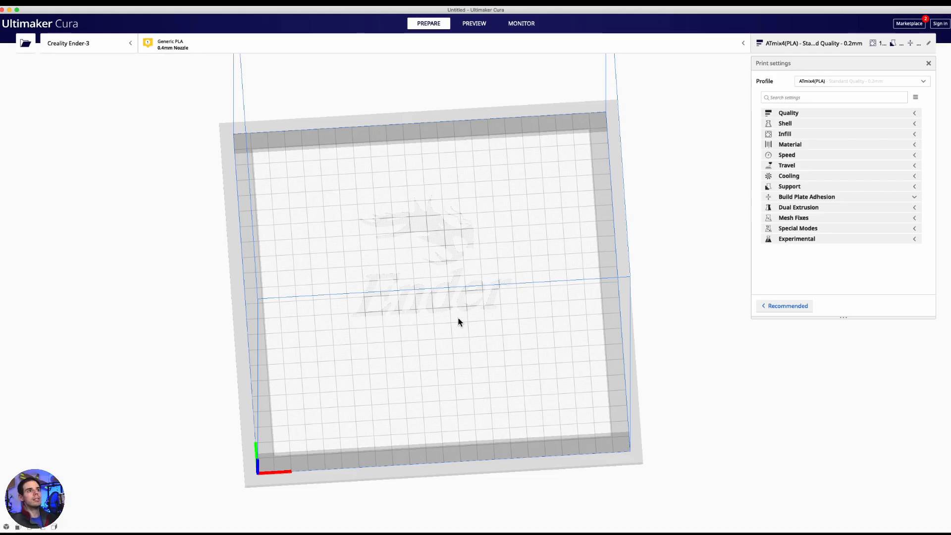
right_click_drag(481, 347, 510, 358)
right_click_drag(563, 378, 485, 335)
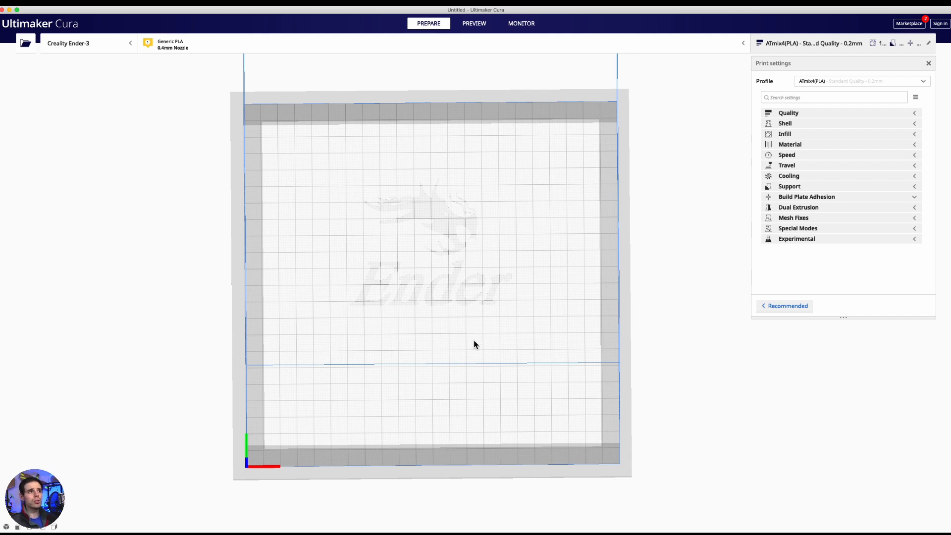
right_click_drag(448, 355, 457, 320)
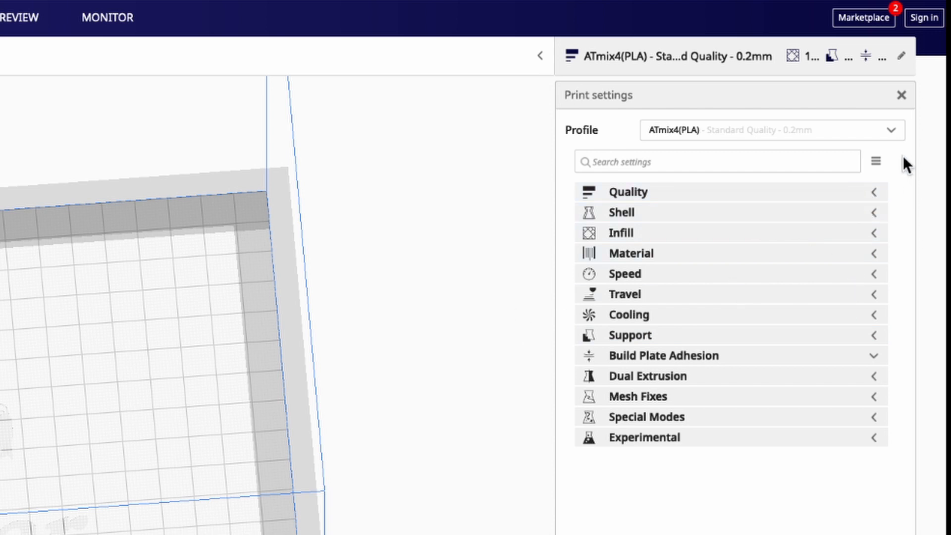
Browse the available print profiles and select ATmix4(PLA)
left_click(897, 132)
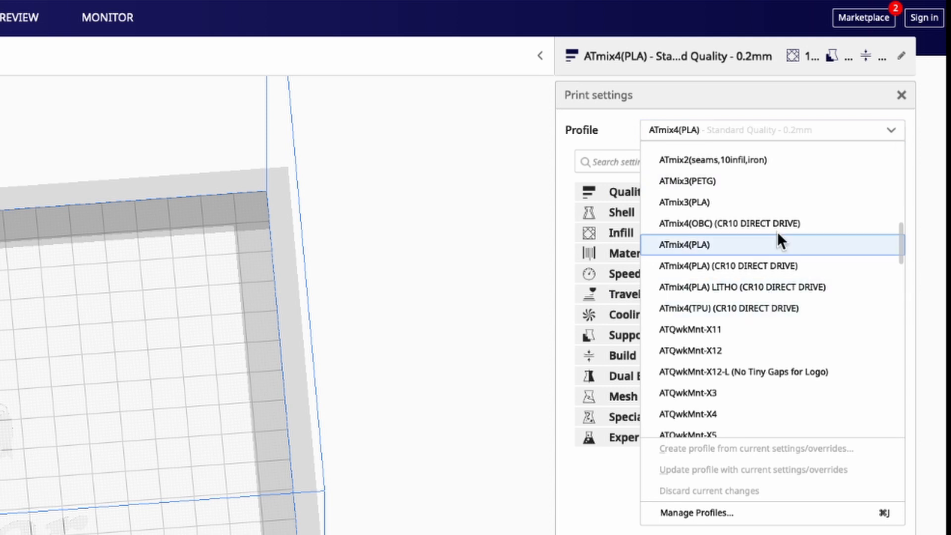
scroll(739, 284, "down", 12)
scroll(738, 285, "up", 4)
scroll(738, 287, "up", 10)
scroll(739, 281, "up", 1)
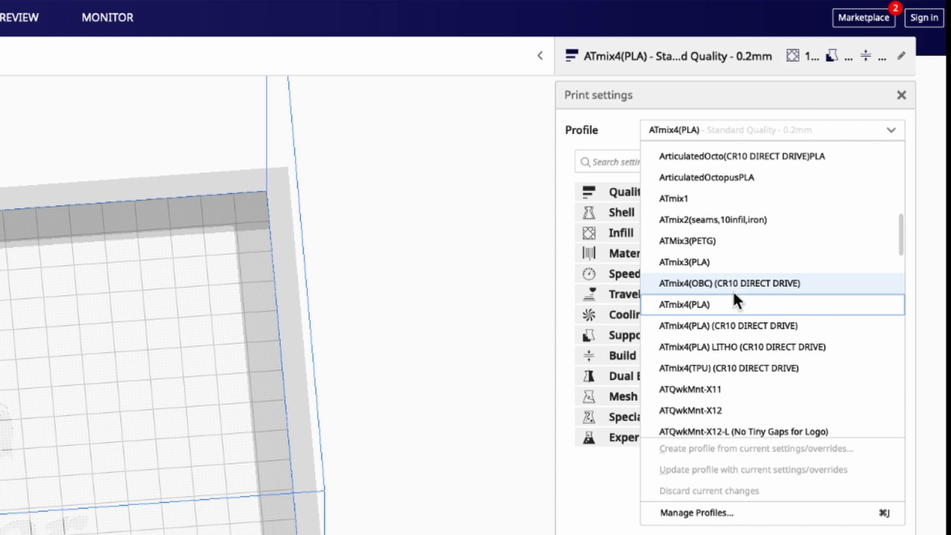
left_click(691, 305)
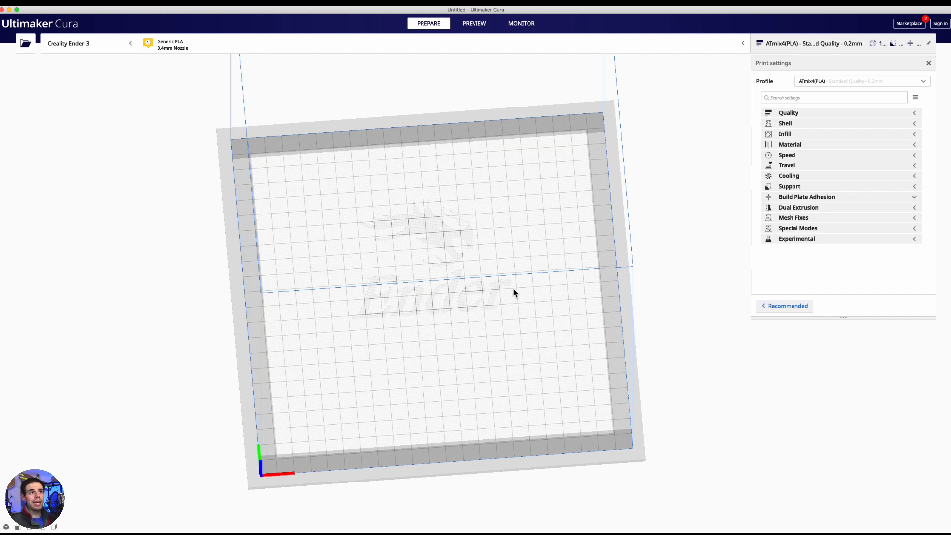
Import the model file "Swiss motor mount.stl" from the Downloads folder onto the build plate
left_click(25, 46)
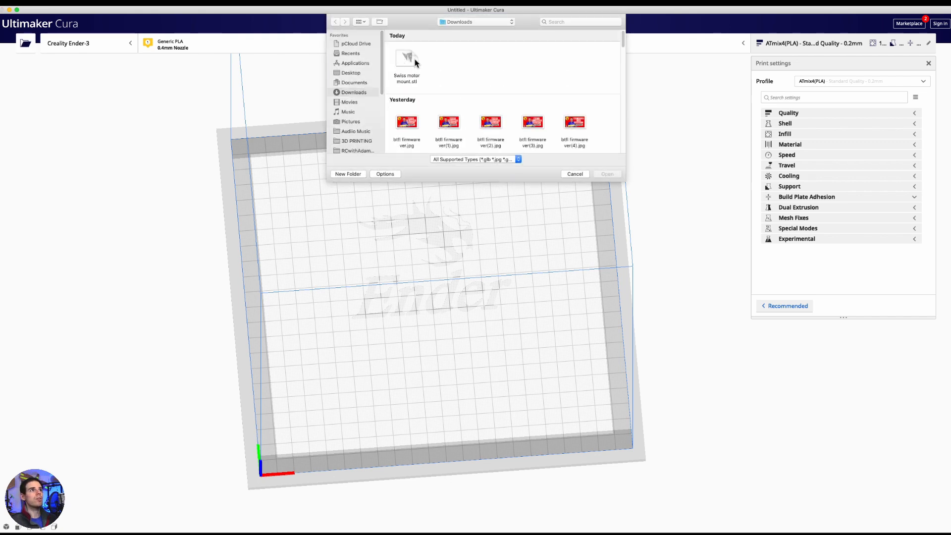
left_click(411, 65)
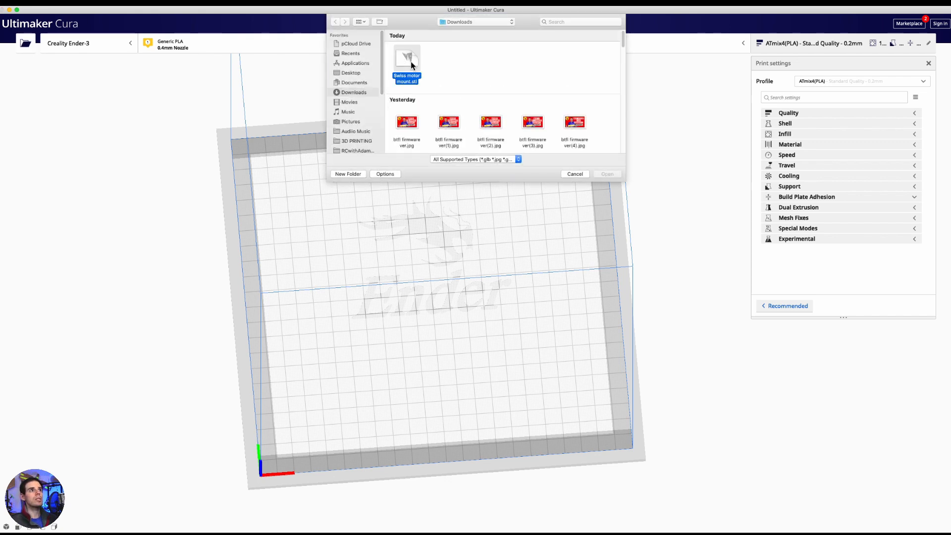
left_click(608, 174)
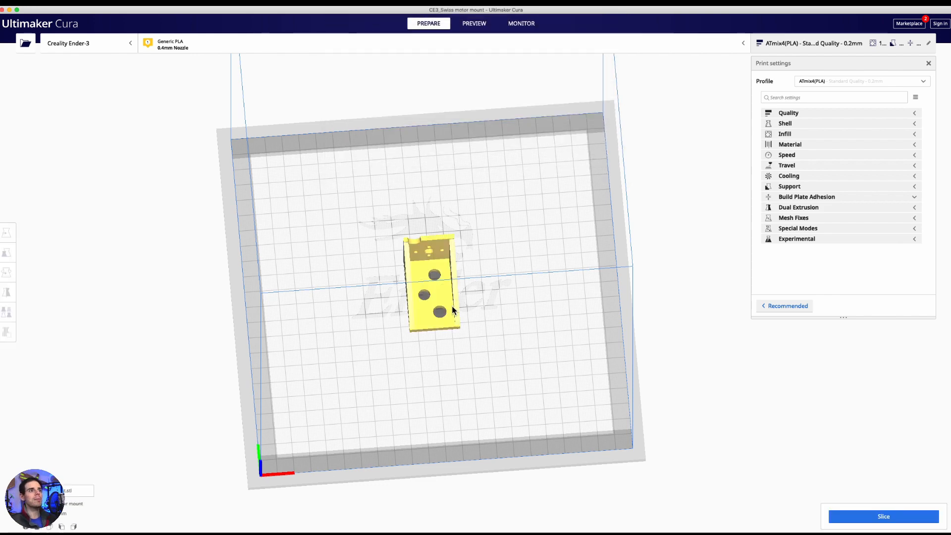
Select the imported motor mount on the build plate
scroll(453, 305, "up", 2)
scroll(417, 274, "up", 3)
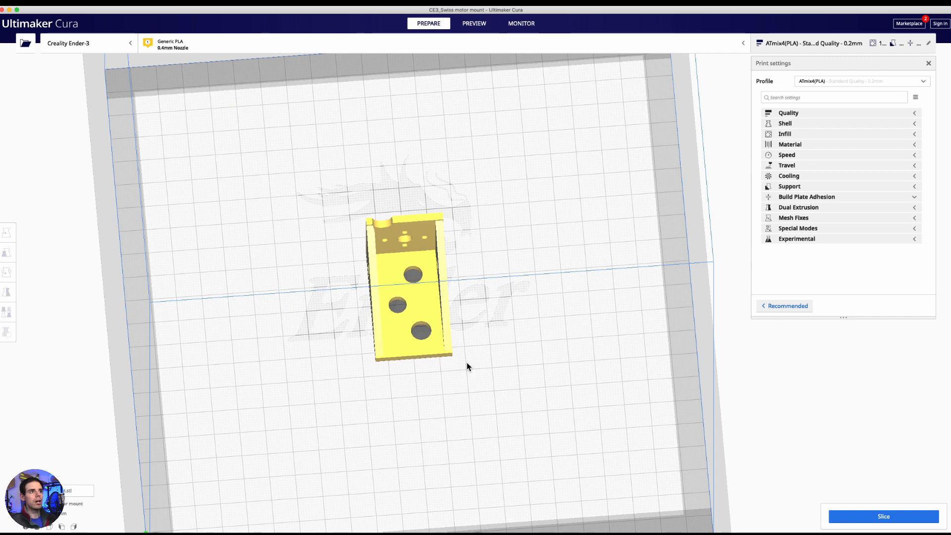
scroll(469, 347, "down", 3)
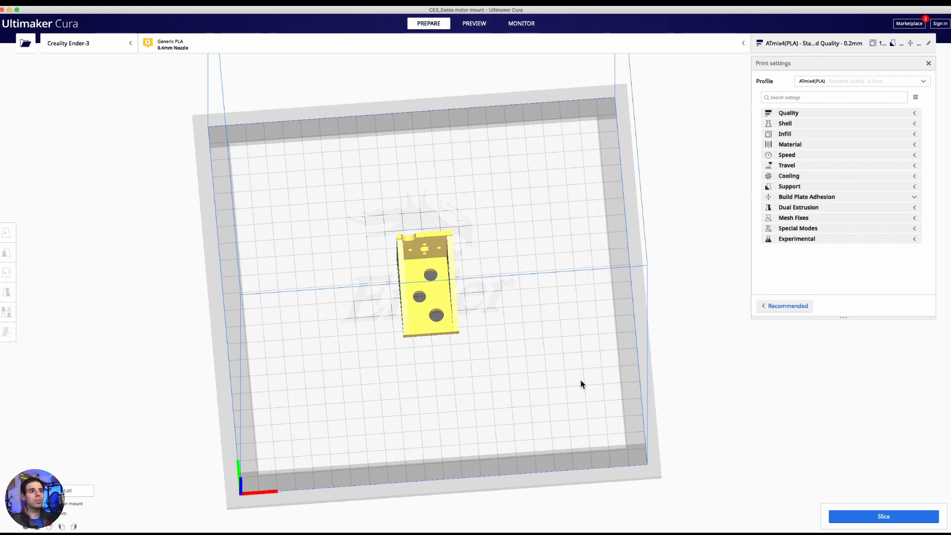
right_click_drag(491, 402, 522, 376)
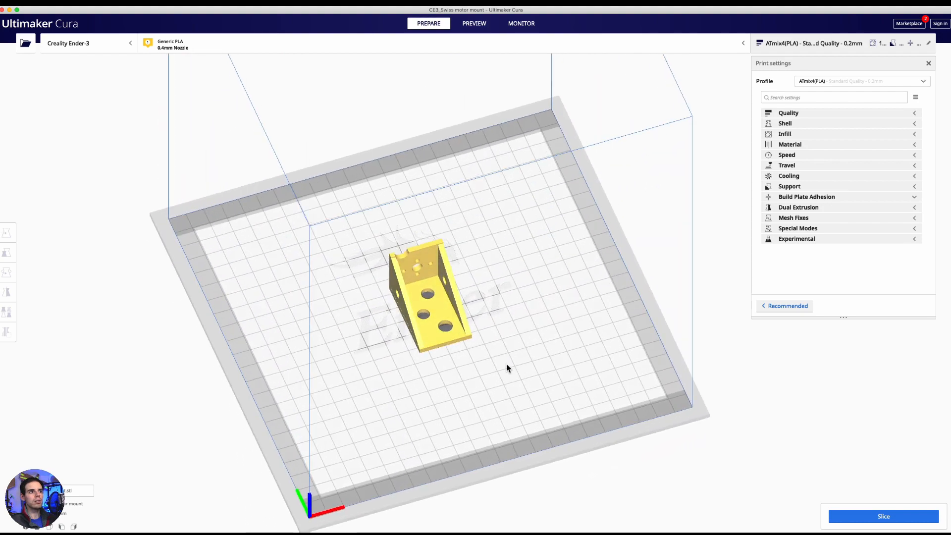
right_click_drag(426, 349, 457, 334)
left_click(457, 334)
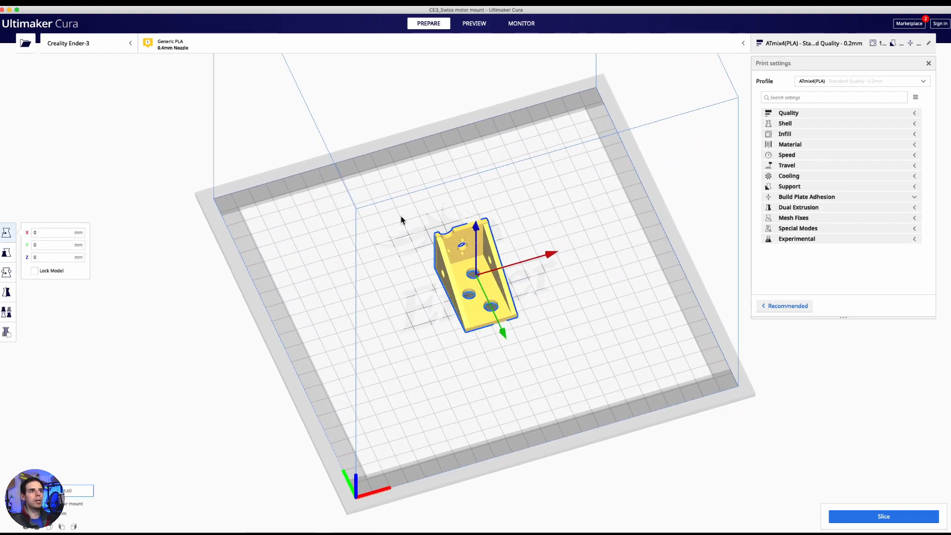
Inspect the motor mount up close from all sides, including its side walls, back plate and holes
right_click_drag(602, 313, 620, 331)
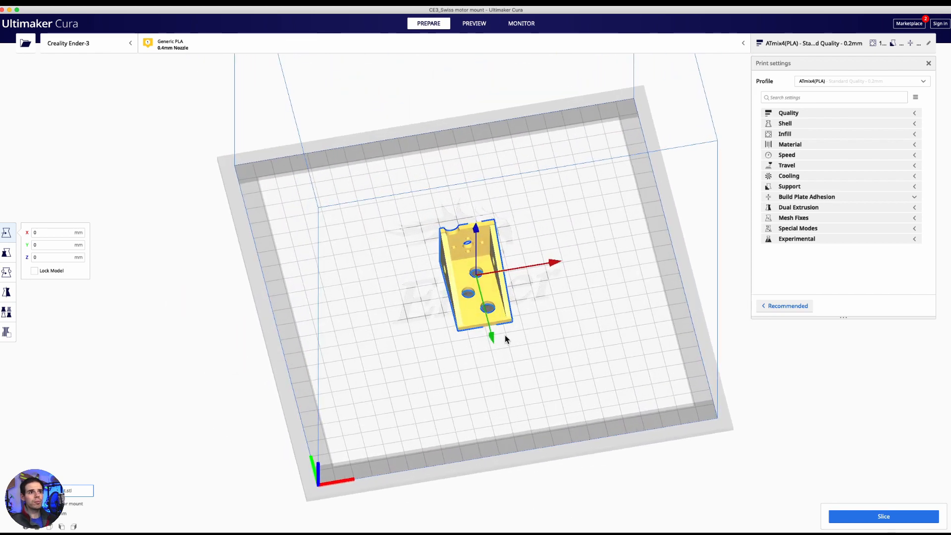
right_click_drag(541, 355, 535, 335)
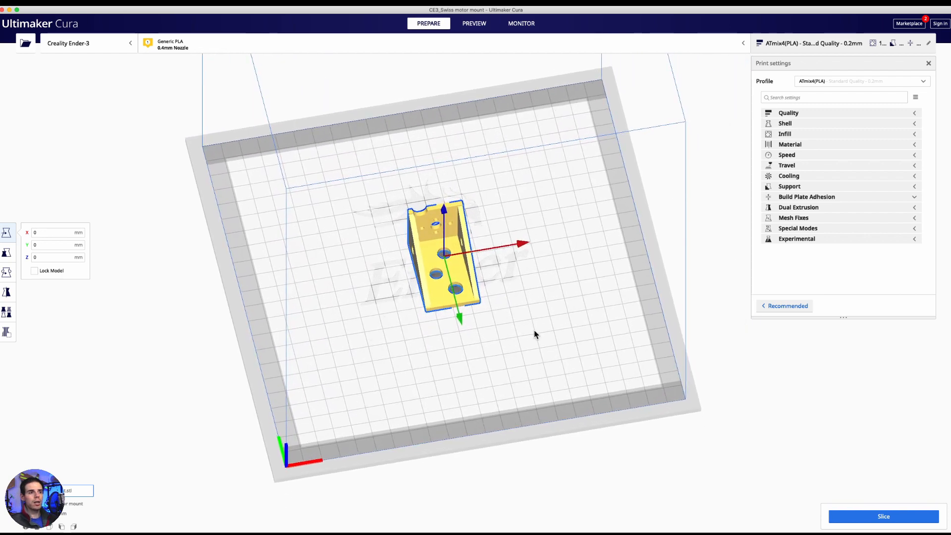
mouse_move(554, 295)
right_mouse_down()
mouse_move(543, 233)
mouse_move(525, 380)
mouse_move(549, 296)
right_mouse_up()
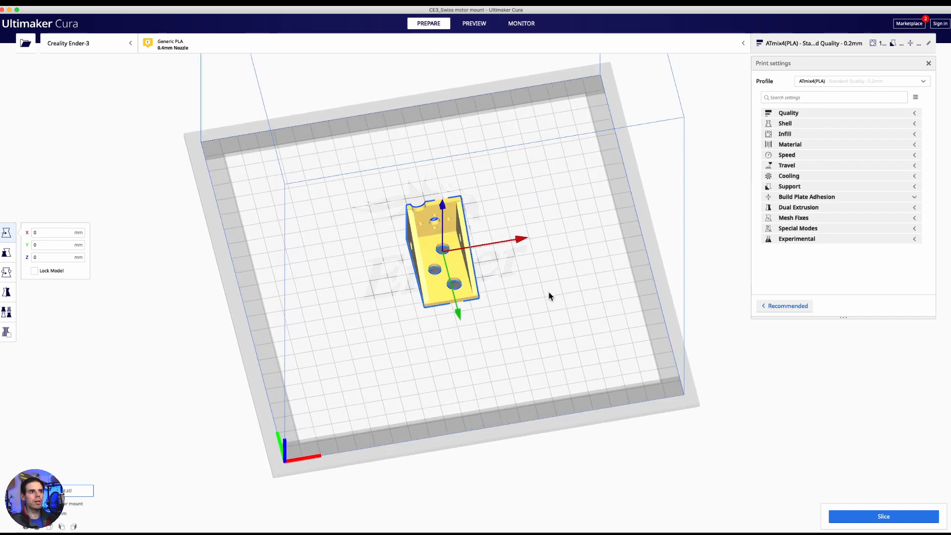
middle_click_drag(549, 296, 547, 310)
right_click_drag(545, 313, 611, 359)
middle_click_drag(612, 355, 550, 337)
scroll(501, 329, "up", 4)
right_click_drag(486, 355, 551, 253)
left_click(555, 314)
left_click(435, 330)
right_click_drag(435, 330, 364, 403)
right_click_drag(591, 355, 525, 349)
right_click_drag(613, 374, 536, 335)
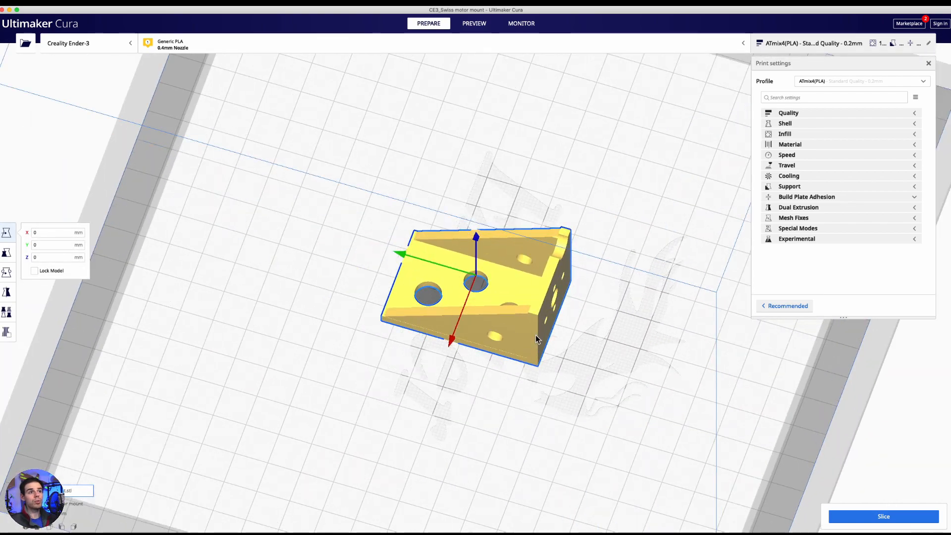
right_click_drag(619, 354, 382, 351)
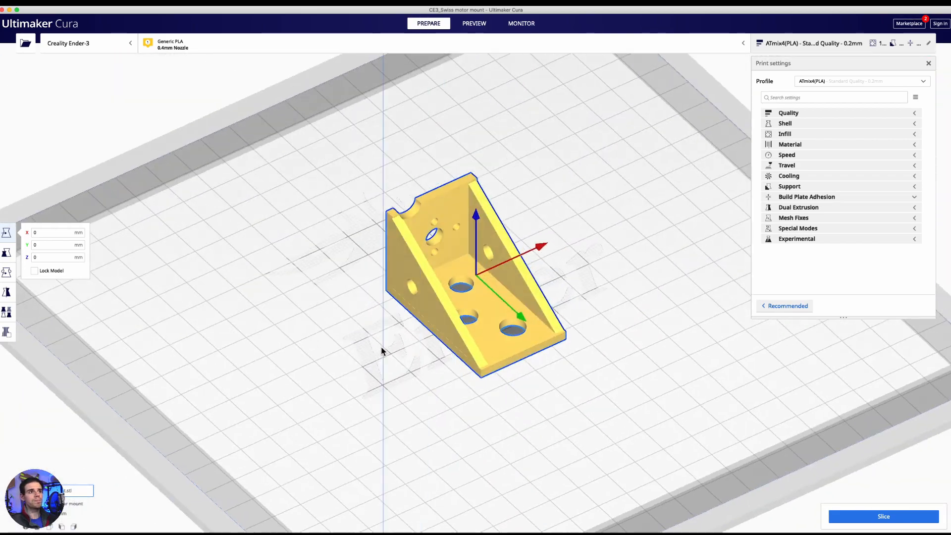
right_click_drag(668, 353, 418, 360)
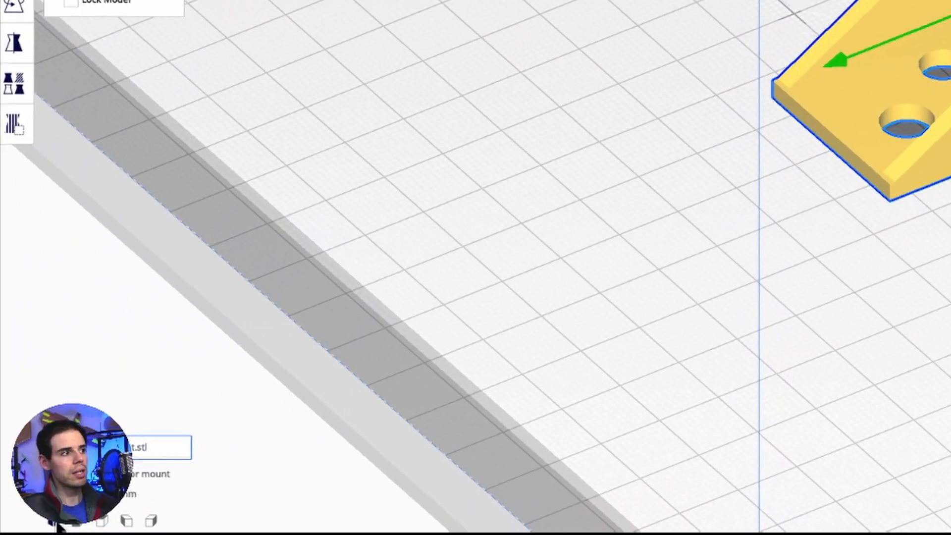
Look at the motor mount in the preset 3D, front, top, left and right views, ending in an angled perspective of the build plate
left_click(59, 524)
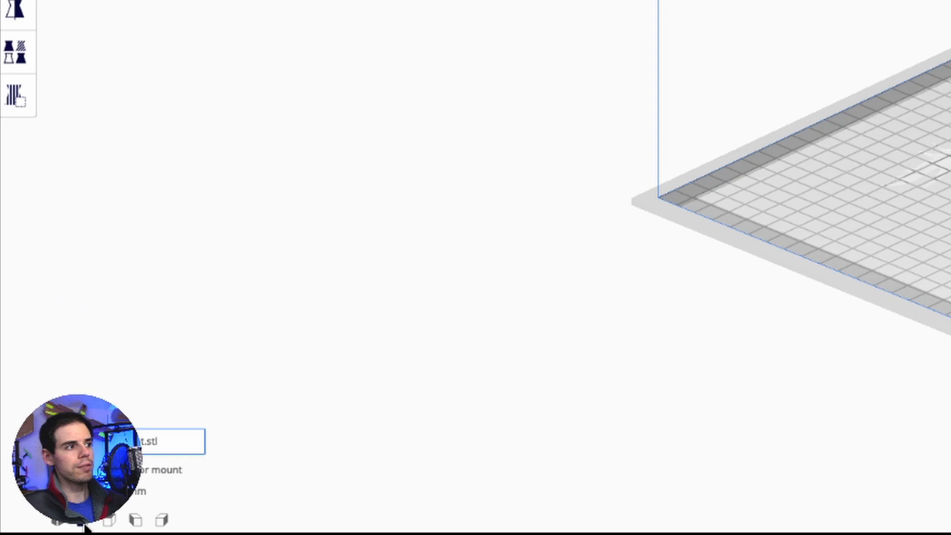
left_click(123, 523)
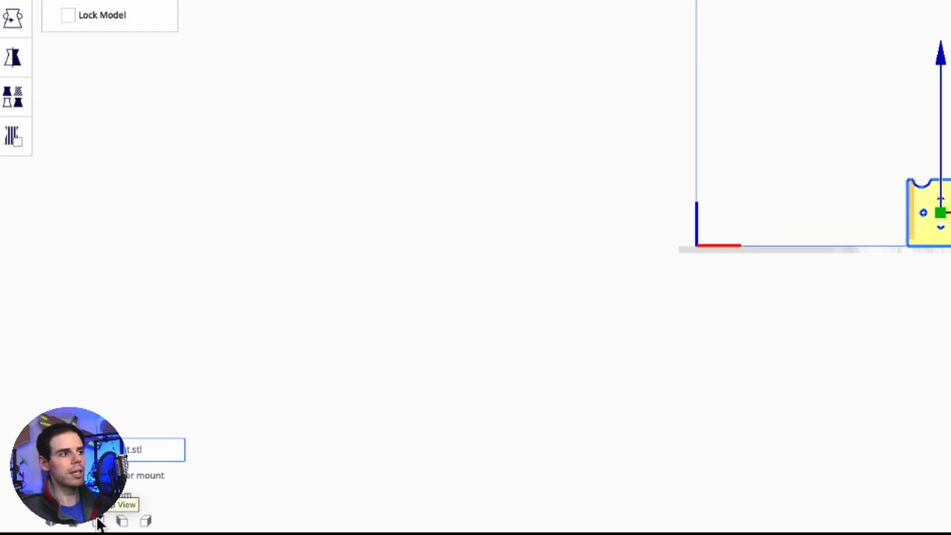
left_click(99, 523)
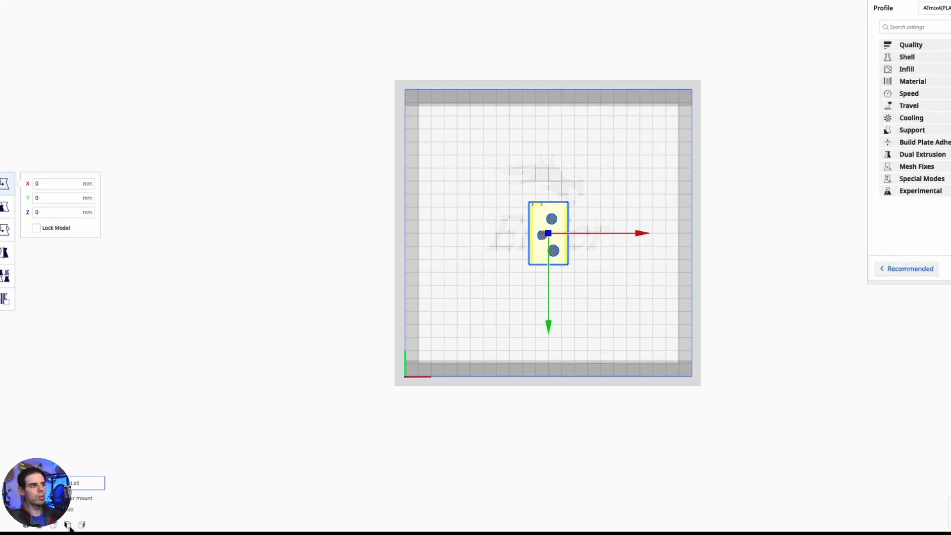
left_click(82, 525)
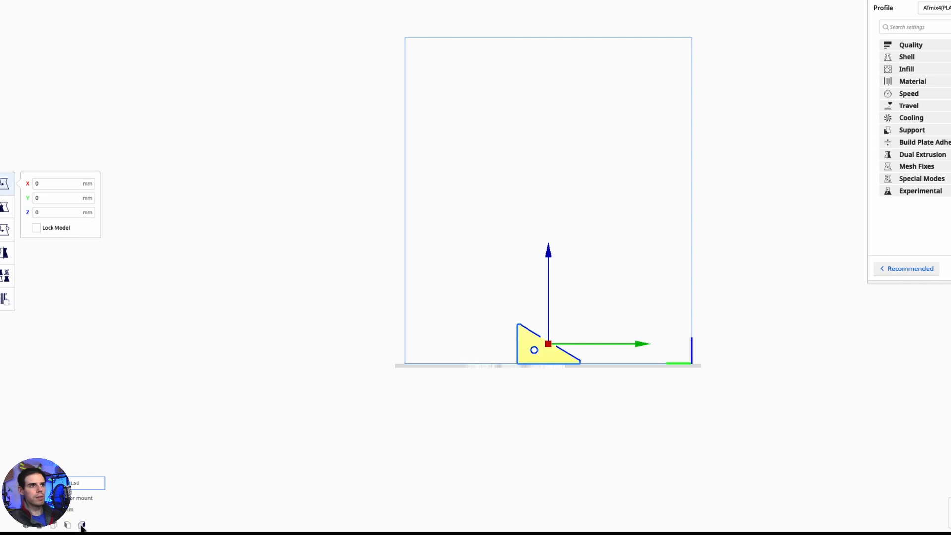
left_click(82, 526)
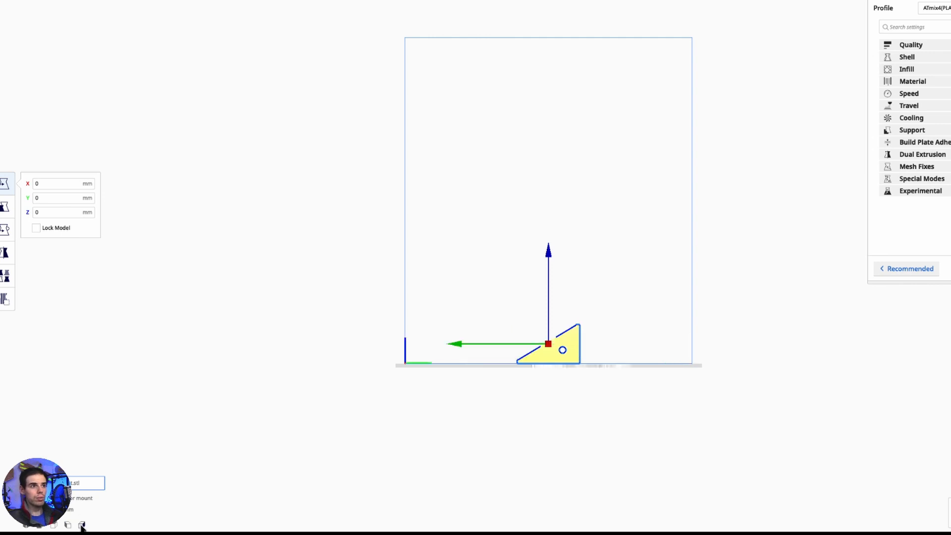
left_click(69, 526)
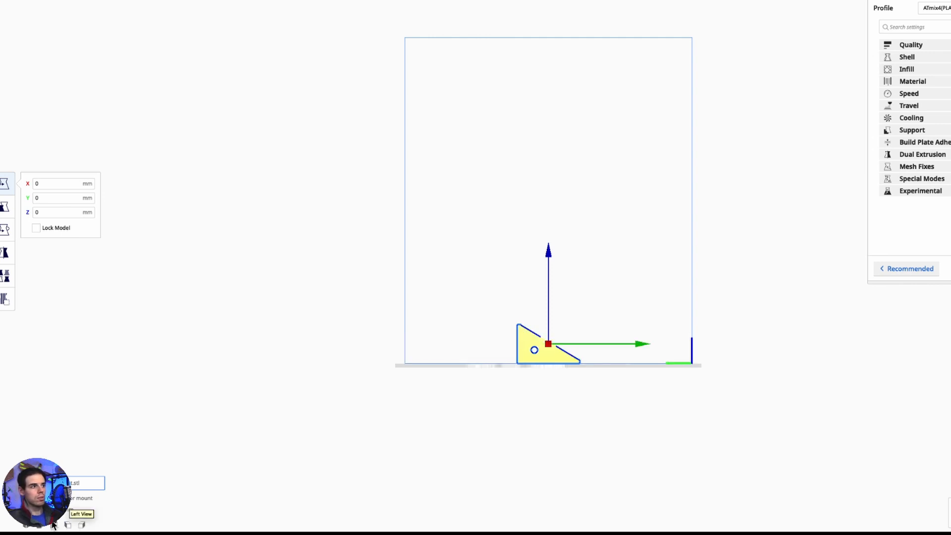
left_click(54, 525)
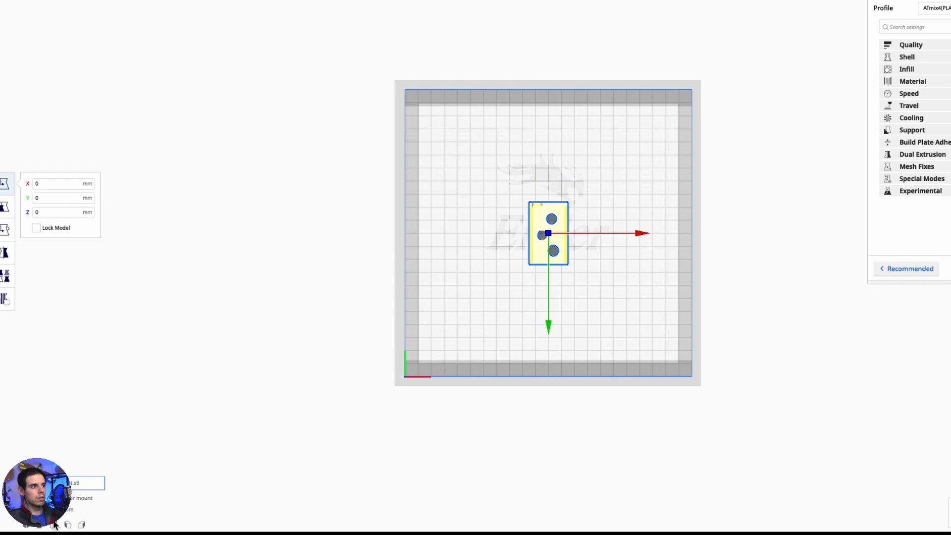
left_click(27, 527)
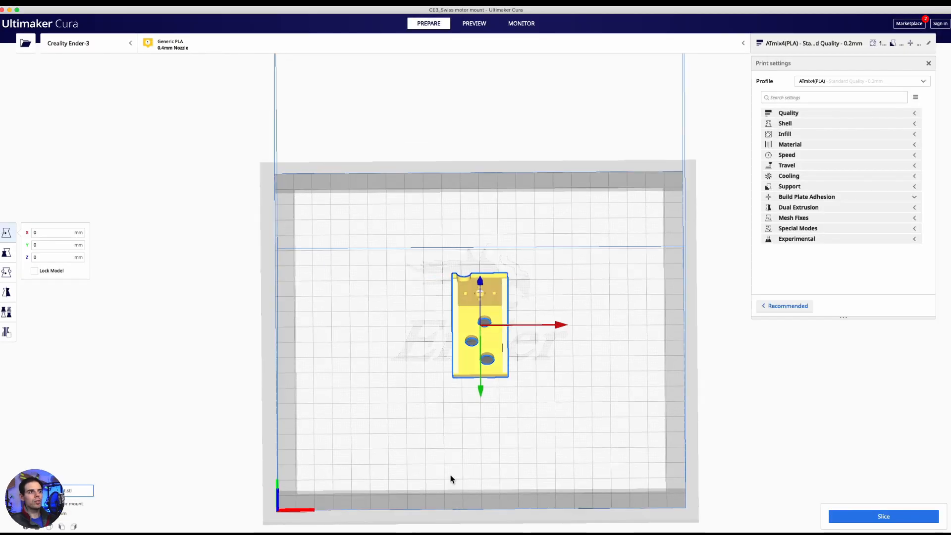
right_click_drag(450, 475, 415, 456)
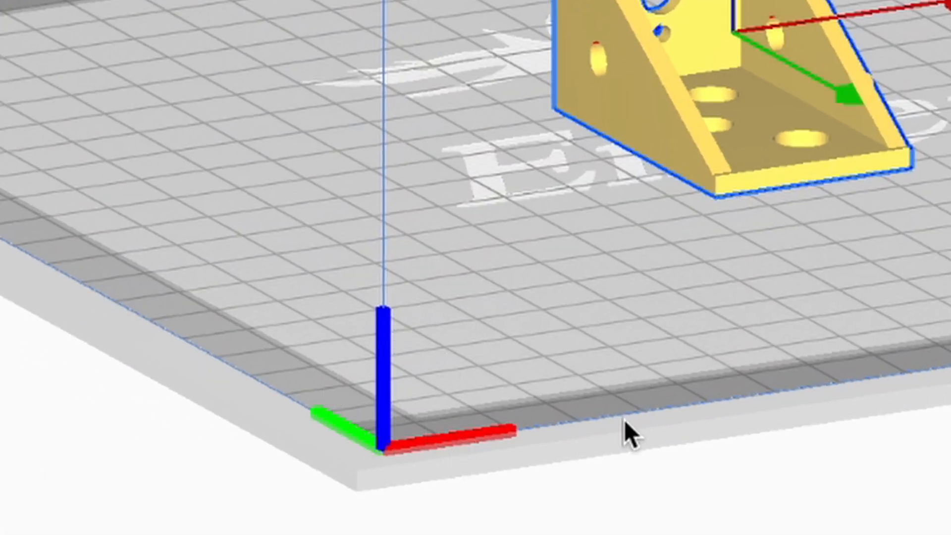
right_click_drag(624, 420, 791, 238)
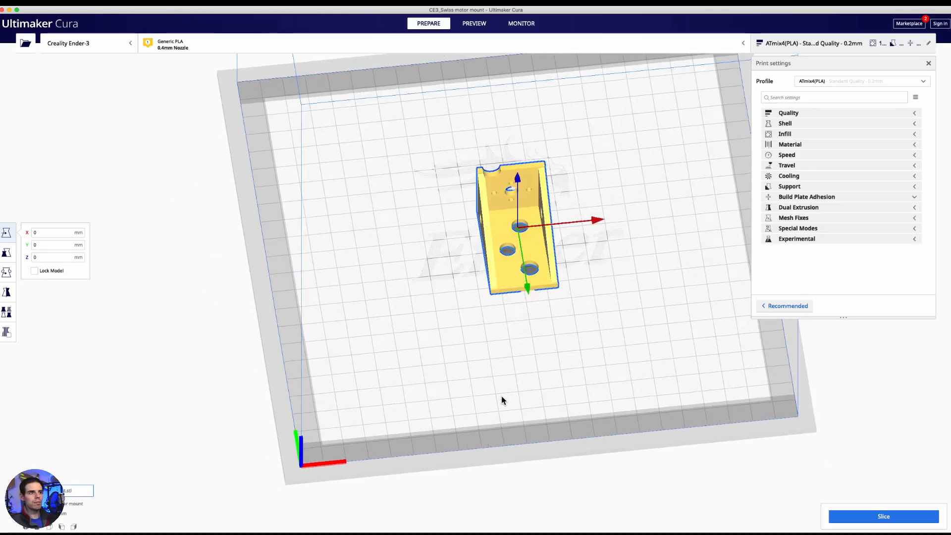
Examine the motor mount and build plate from angled, low front and near-overhead viewpoints
right_click_drag(502, 397, 497, 402)
right_click_drag(343, 463, 373, 501)
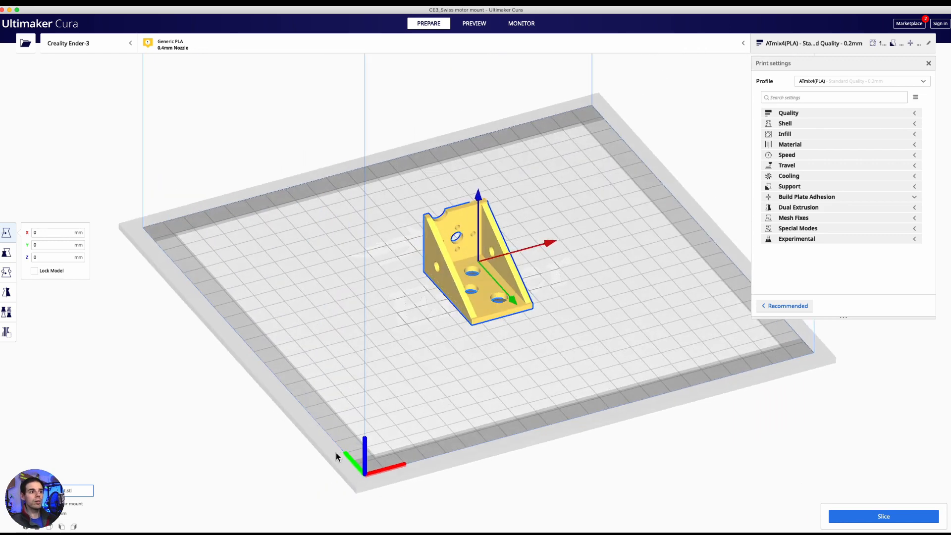
right_click_drag(542, 333, 409, 165)
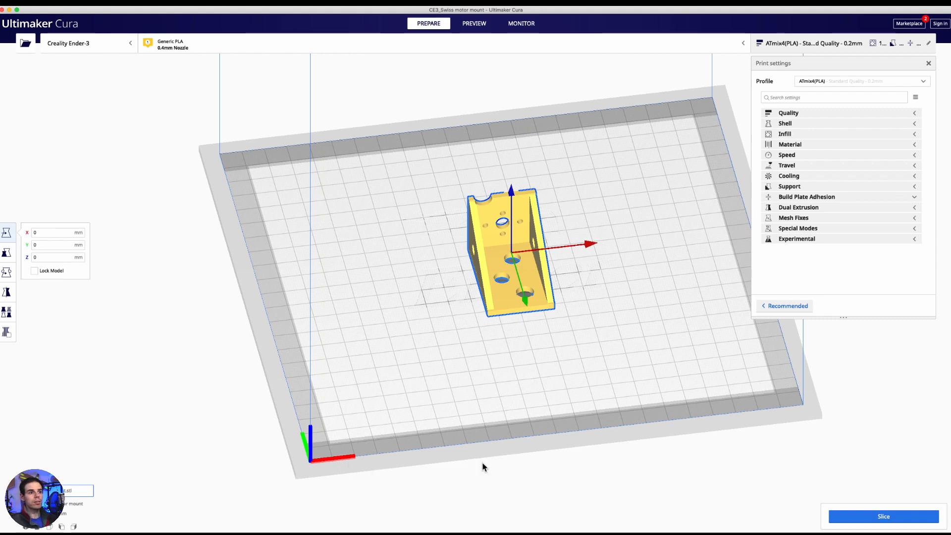
right_click_drag(392, 425, 475, 354)
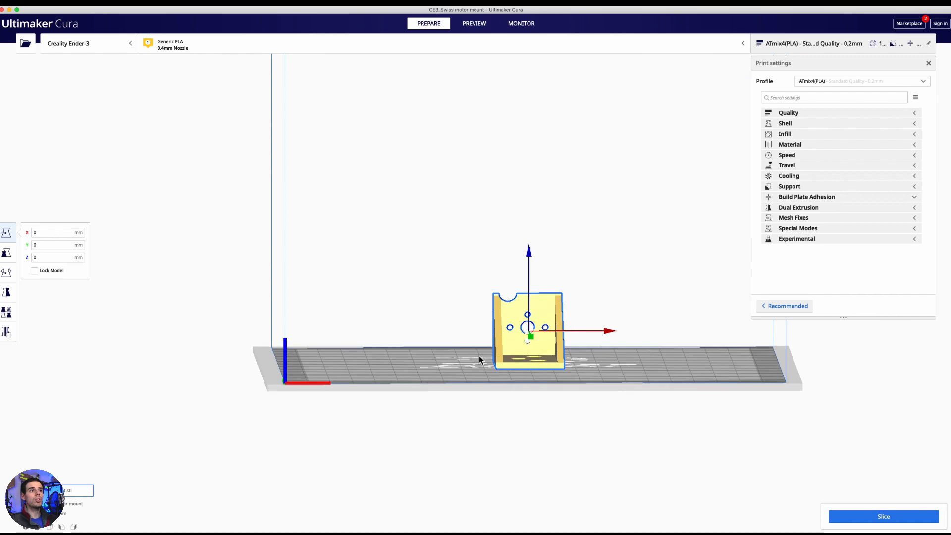
right_click_drag(479, 394, 430, 341)
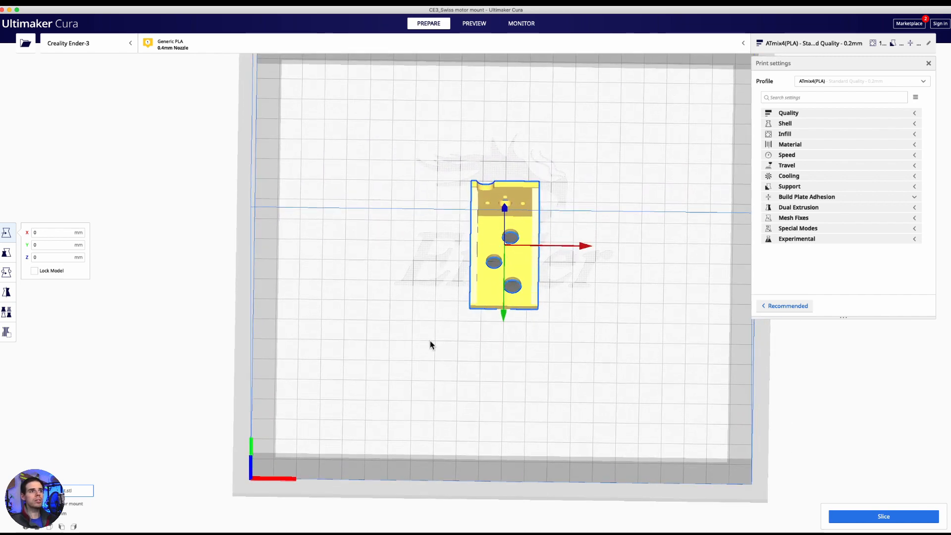
right_click_drag(340, 462, 354, 443)
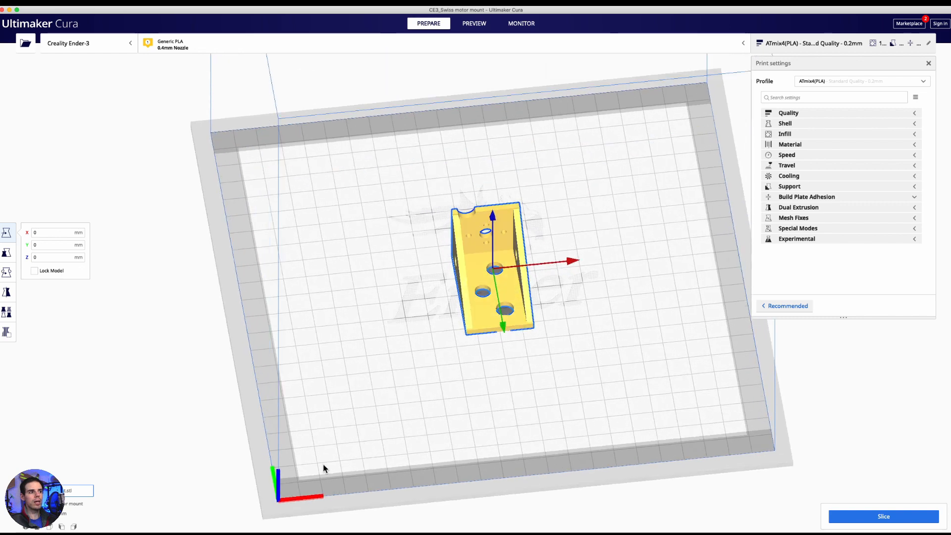
right_click_drag(527, 394, 510, 425)
right_click_drag(540, 374, 510, 350)
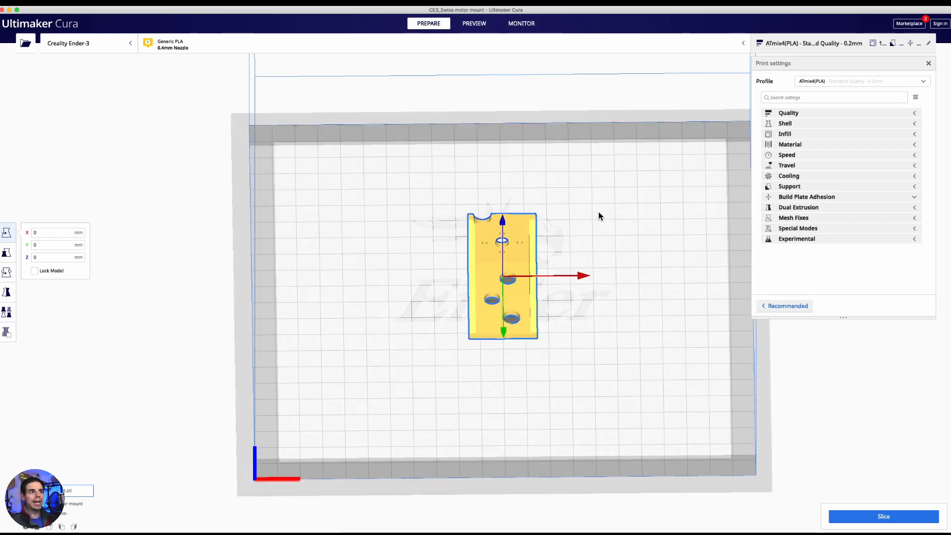
middle_click_drag(632, 280, 577, 301)
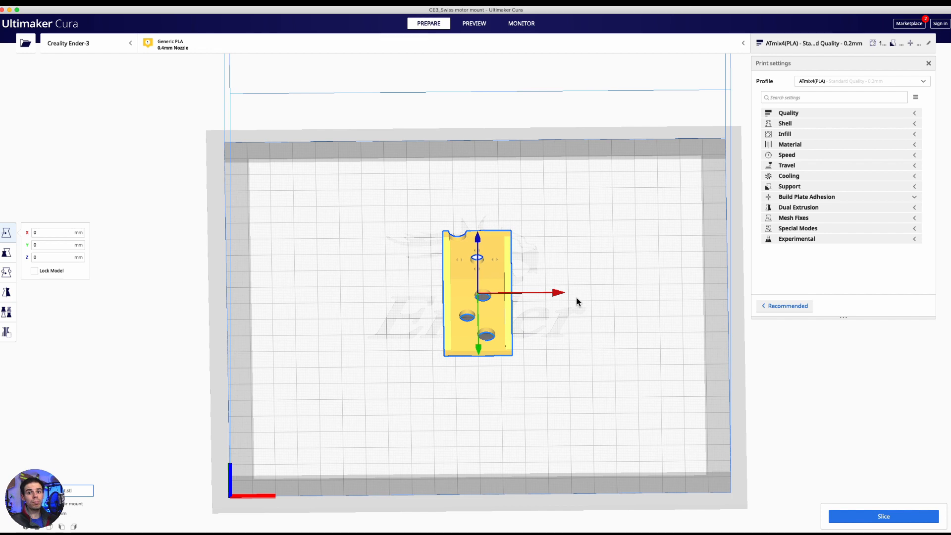
right_click_drag(578, 311, 574, 342)
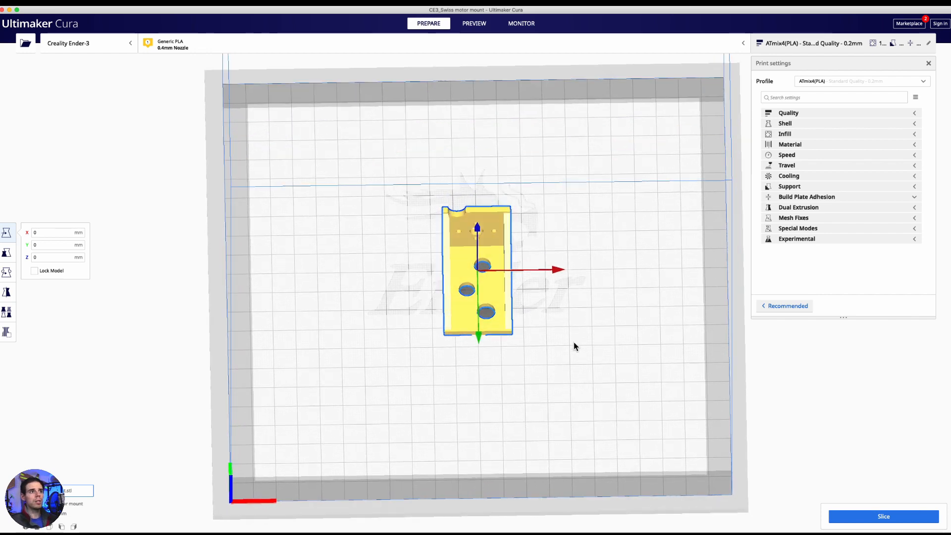
right_click_drag(510, 349, 512, 387)
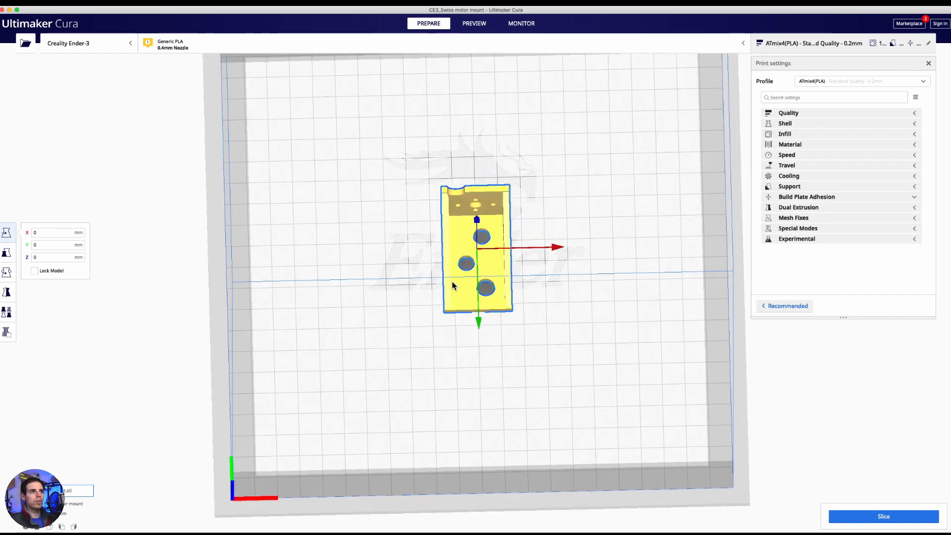
Move the motor mount freehand around the build plate, ending at about X 12.5 mm and Y 4.9 mm
left_click_drag(456, 282, 420, 399)
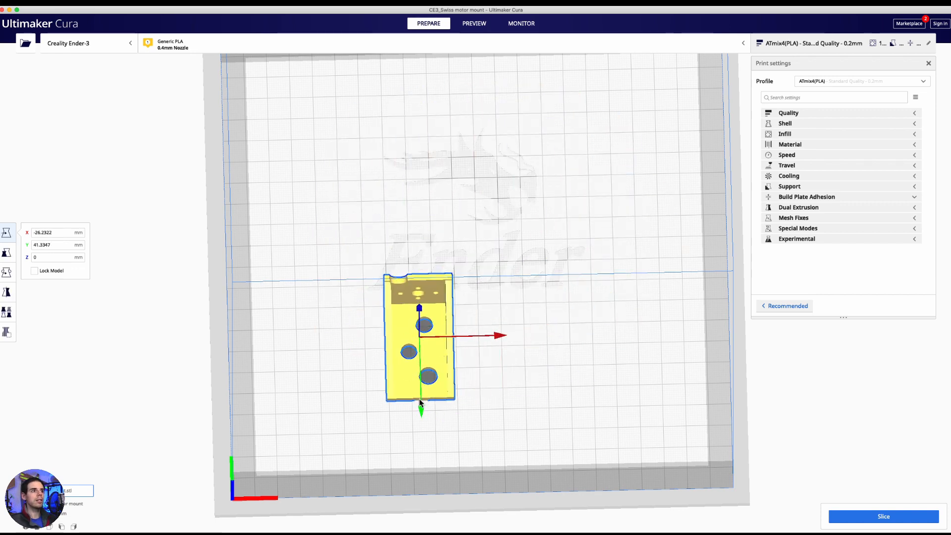
mouse_move(466, 402)
right_mouse_down()
mouse_move(578, 352)
mouse_move(482, 397)
right_mouse_up()
left_click_drag(394, 373, 453, 302)
right_click_drag(454, 302, 496, 400)
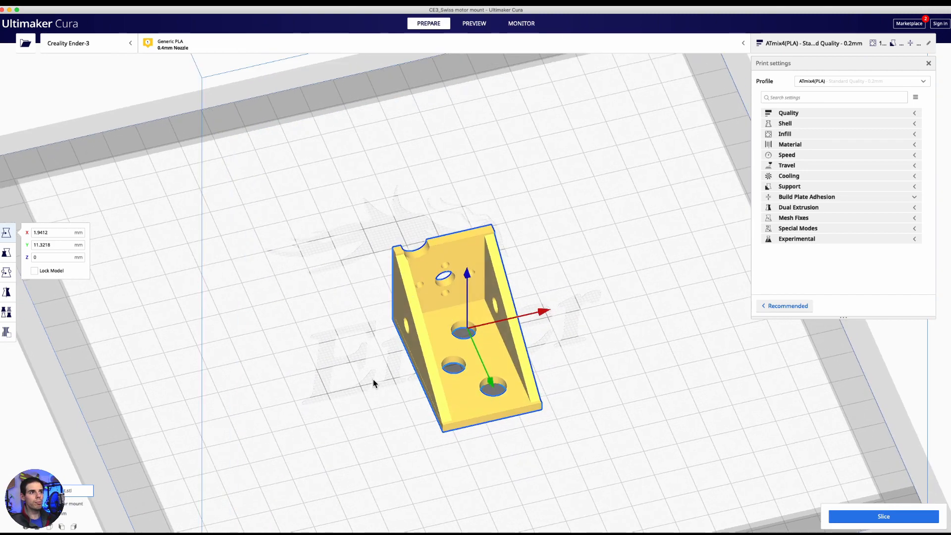
scroll(373, 380, "down", 3)
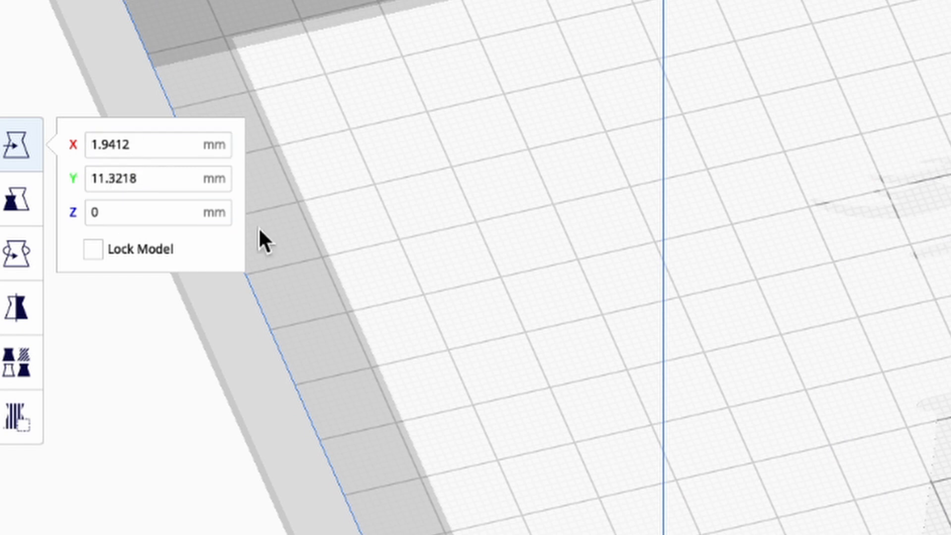
mouse_move(950, 331)
left_mouse_down()
mouse_move(950, 358)
mouse_move(950, 347)
left_mouse_up()
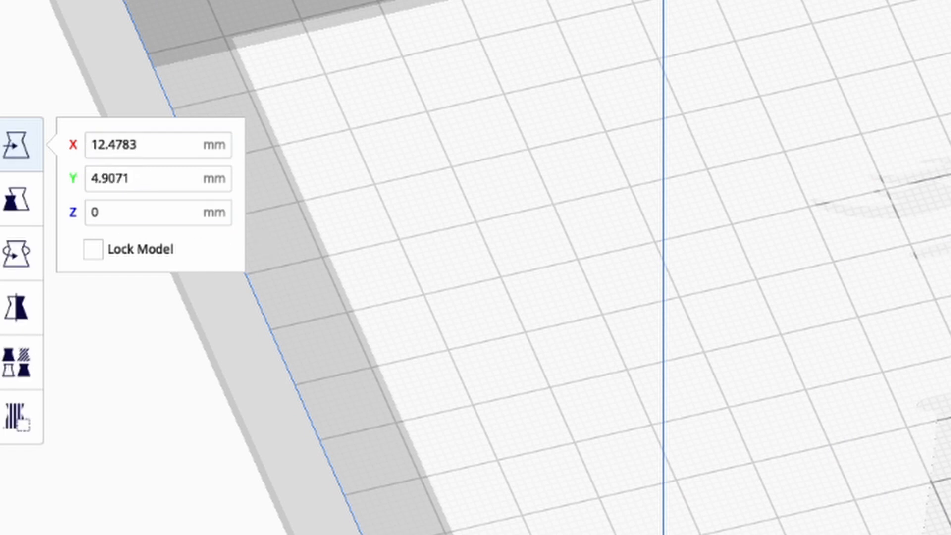
Rotate the motor mount about its Y axis so it rests on one of its triangular side walls
left_click(10, 200)
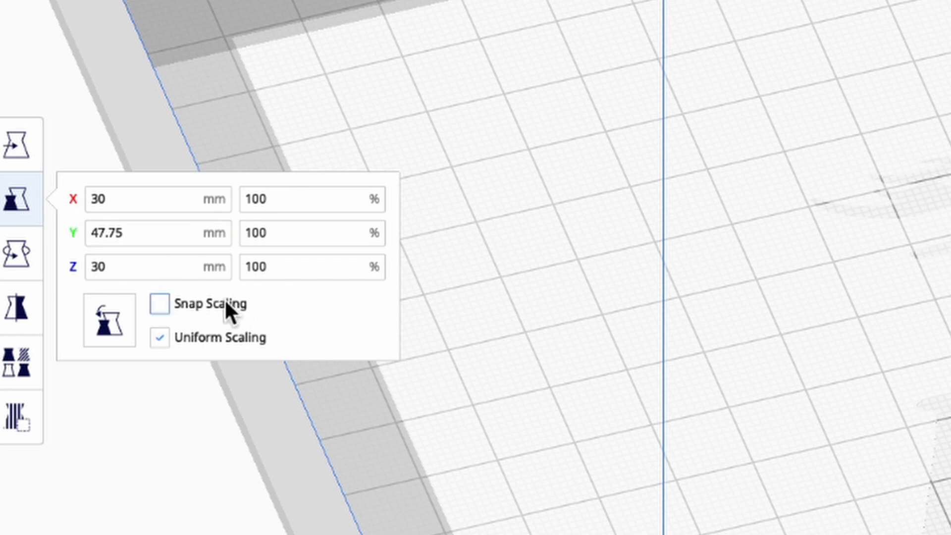
left_click(22, 255)
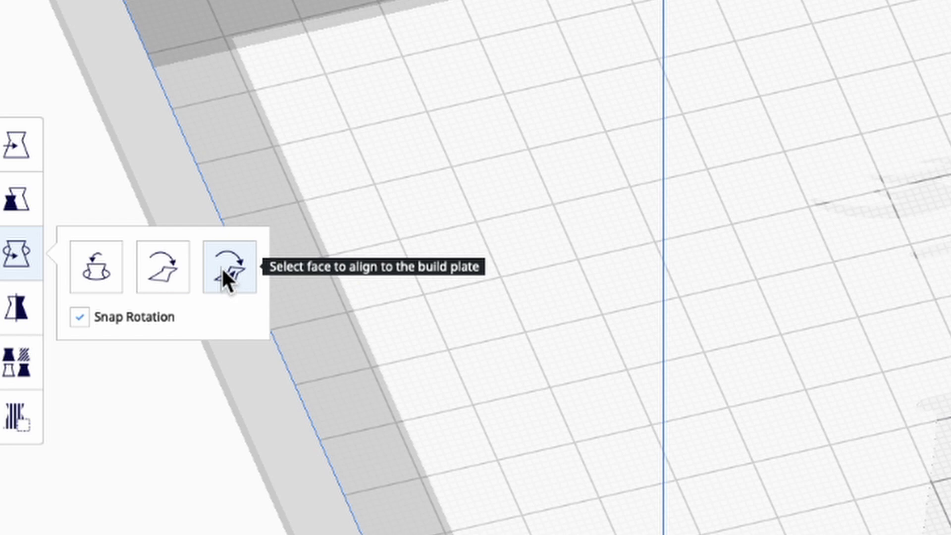
right_click_drag(575, 352, 528, 382)
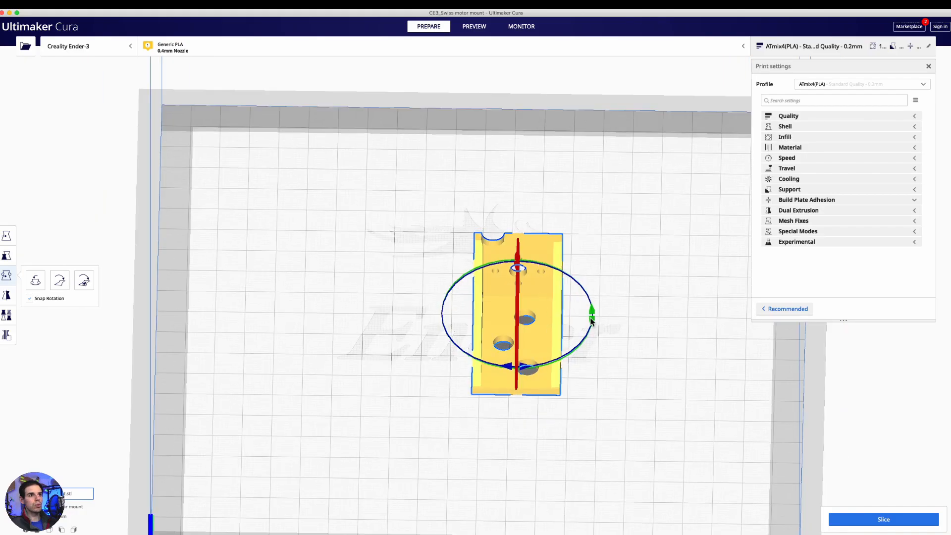
left_click_drag(592, 321, 504, 406)
right_click_drag(503, 406, 591, 339)
scroll(495, 327, "up", 5)
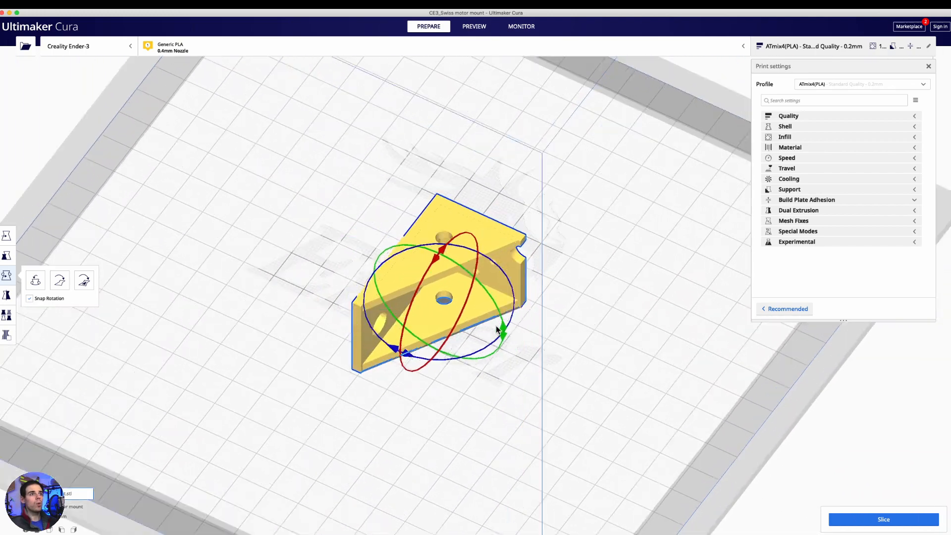
Inspect the motor mount lying on its side, including its holes, open interior and notched back plate
right_click_drag(605, 438, 622, 366)
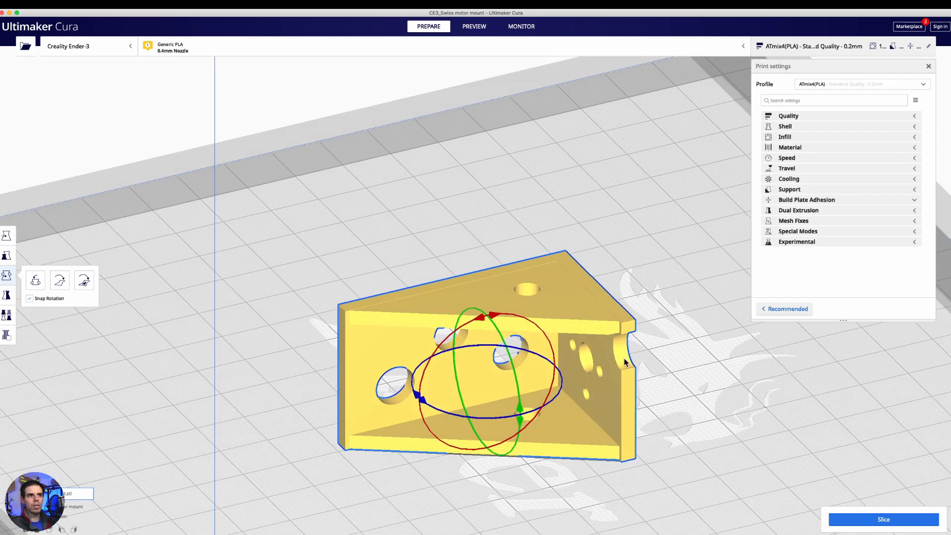
scroll(658, 371, "down", 3)
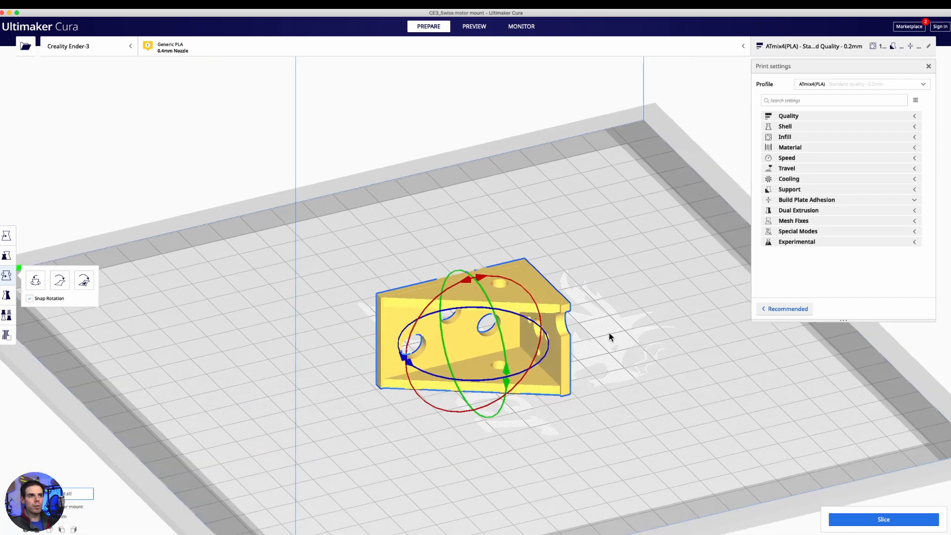
scroll(590, 321, "up", 5)
right_click_drag(647, 406, 507, 393)
right_click_drag(398, 477, 622, 460)
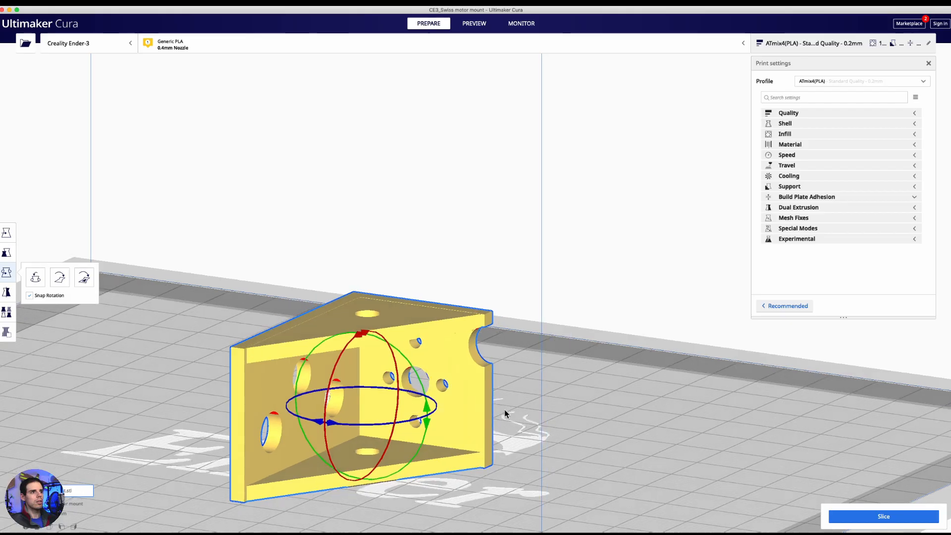
right_click_drag(503, 418, 450, 229)
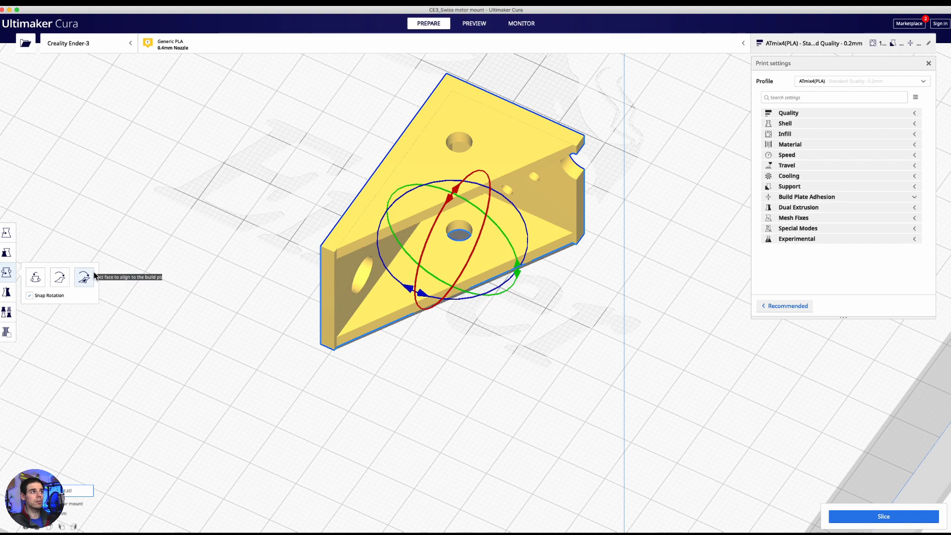
Align the motor mount's base face, the one with three large holes, to the build plate
right_click_drag(266, 379, 456, 347)
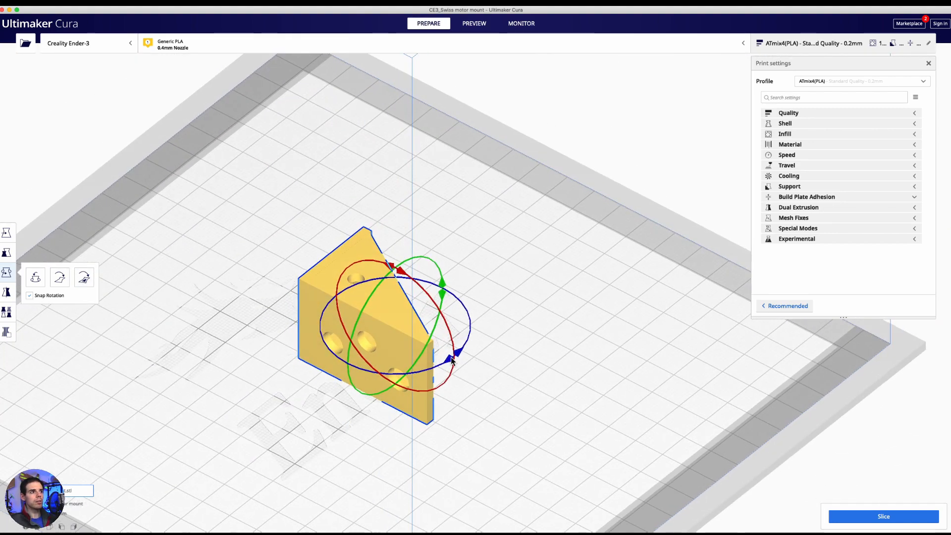
right_click_drag(384, 305, 266, 342)
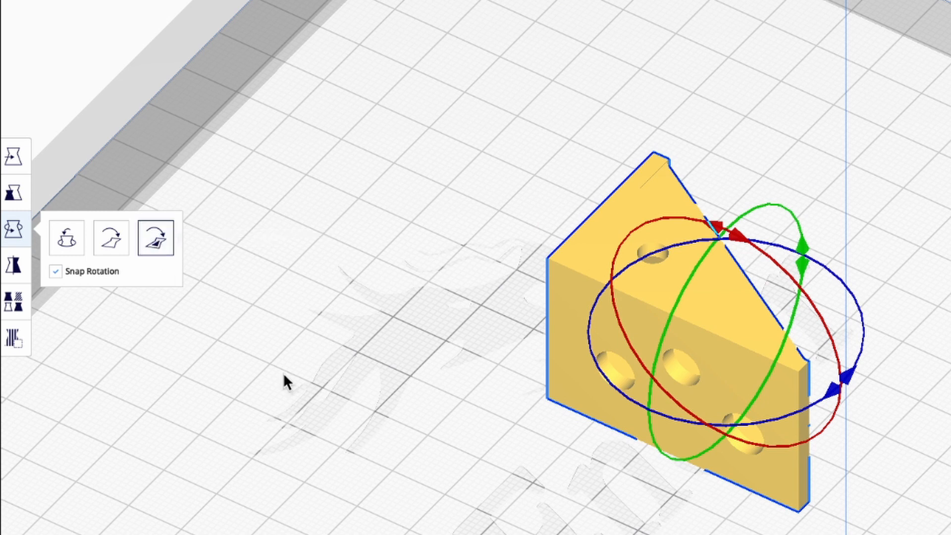
left_click(581, 322)
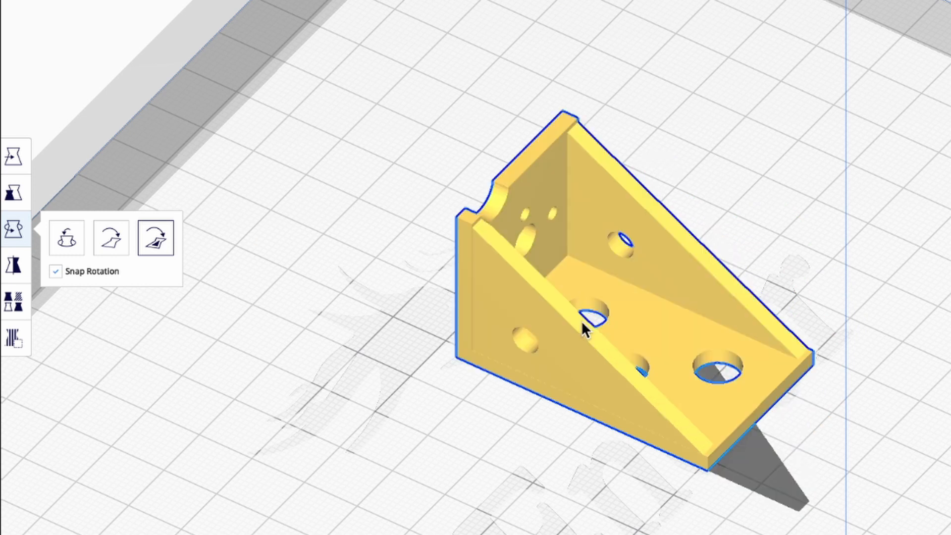
right_click_drag(487, 349, 450, 344)
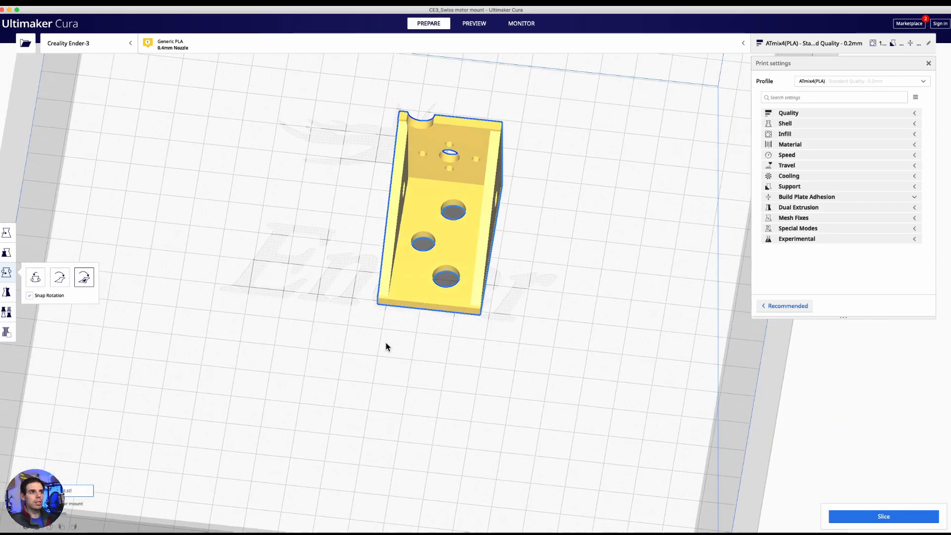
scroll(387, 347, "down", 5)
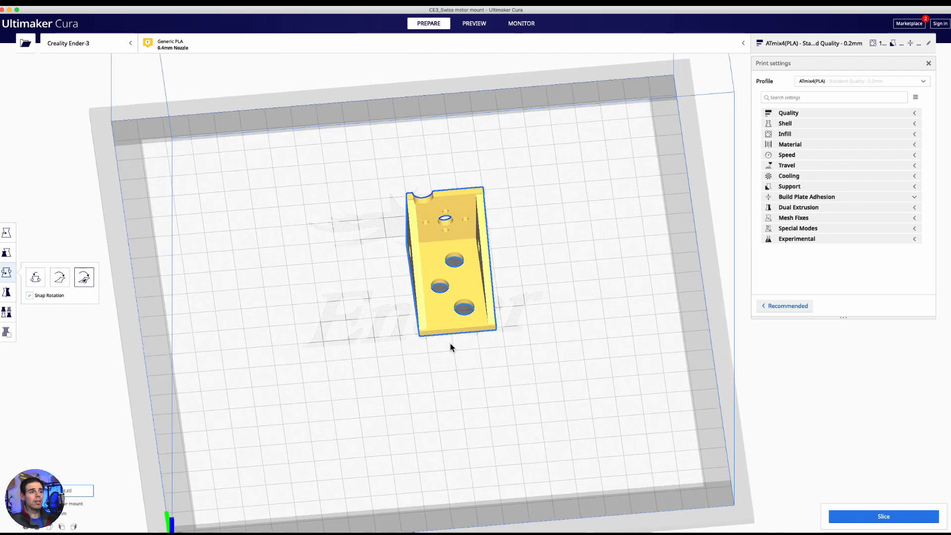
right_click_drag(565, 332, 612, 328)
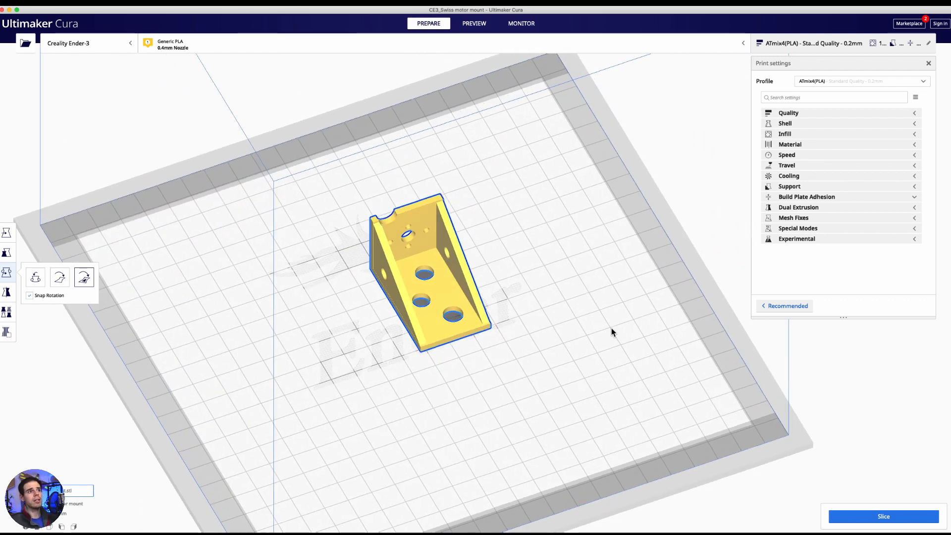
scroll(464, 275, "up", 2)
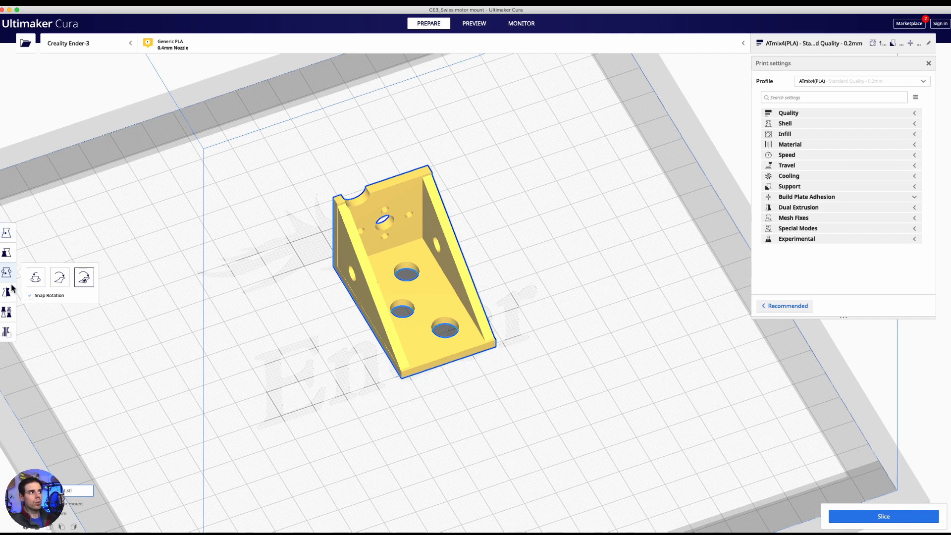
Reposition the motor mount freehand on the build plate at about X 7.6 mm and Y 10.9 mm
left_click(6, 233)
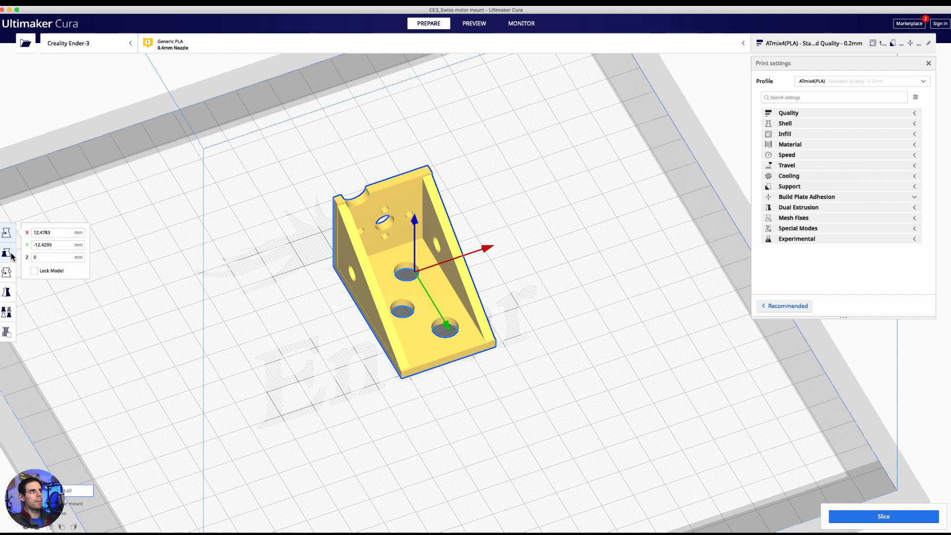
left_click(7, 256)
left_click(7, 232)
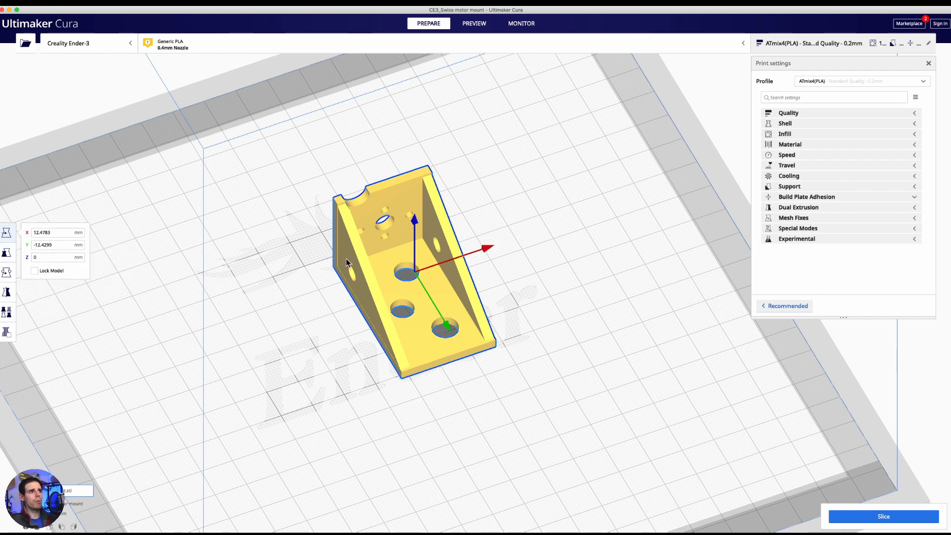
left_click_drag(385, 288, 410, 334)
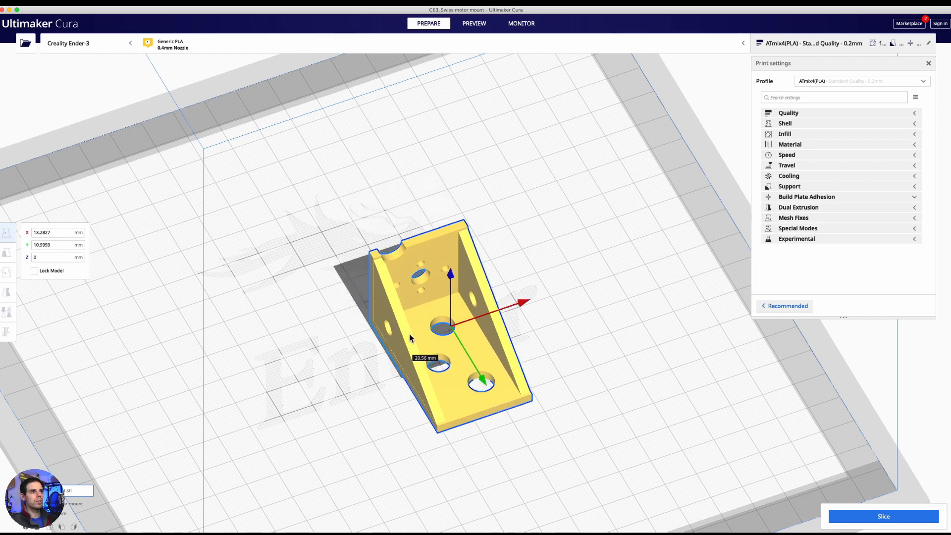
left_click(6, 253)
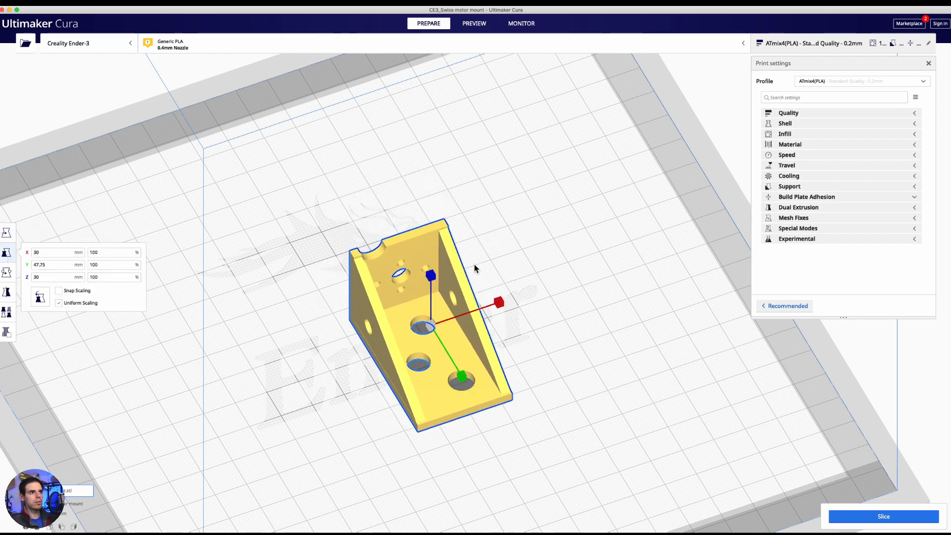
left_click(7, 233)
left_click_drag(402, 357, 385, 338)
right_click_drag(510, 430, 415, 359)
left_click_drag(415, 359, 411, 430)
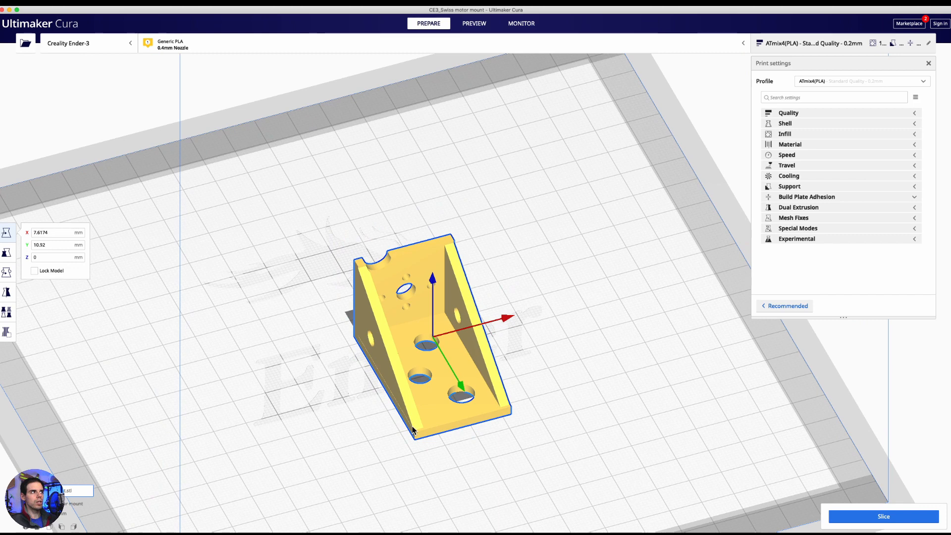
scroll(484, 408, "down", 3)
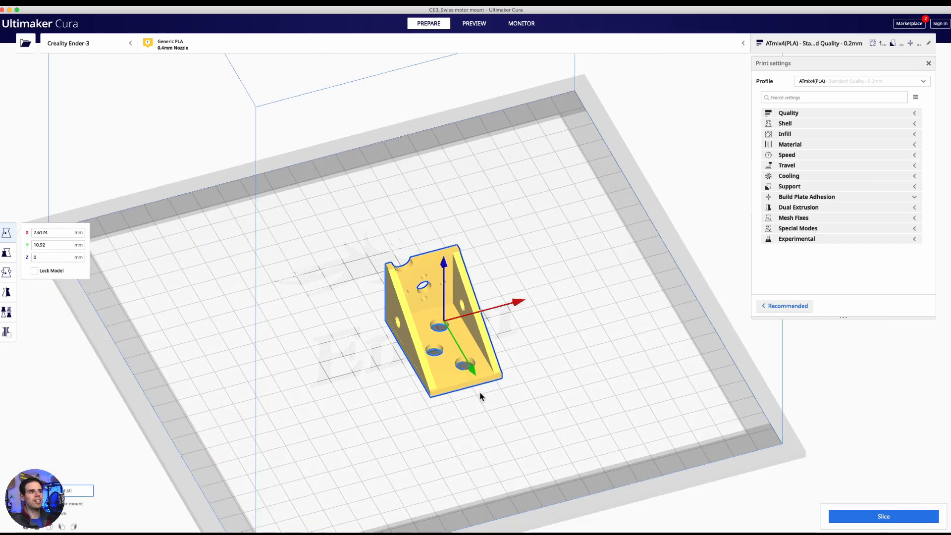
Try scaling the motor mount freehand along its Z axis and undo the change
left_click(7, 253)
left_click_drag(441, 266, 469, 272)
key("super+z")
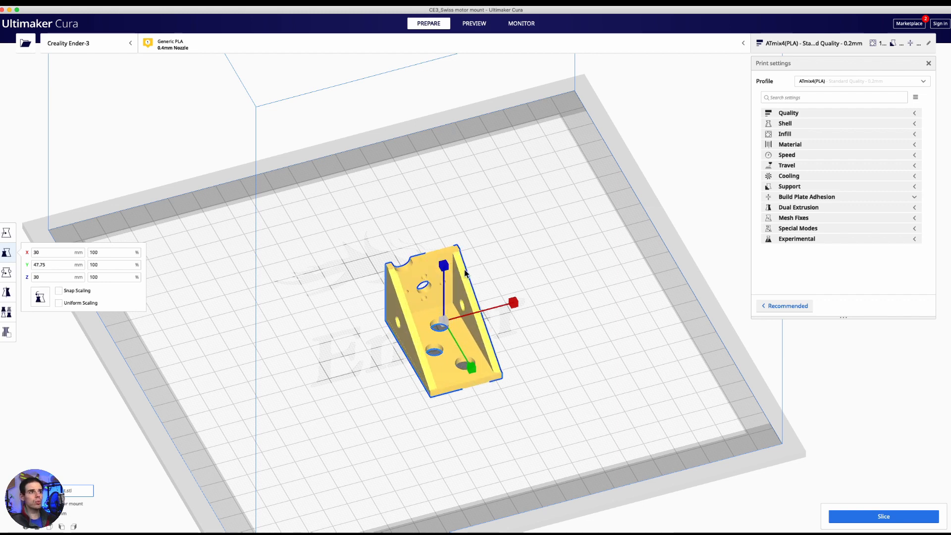
Undo the last change and reposition the motor mount freehand on the build plate at about X 5 mm and Y 21.1 mm
key("super+z")
left_click(7, 232)
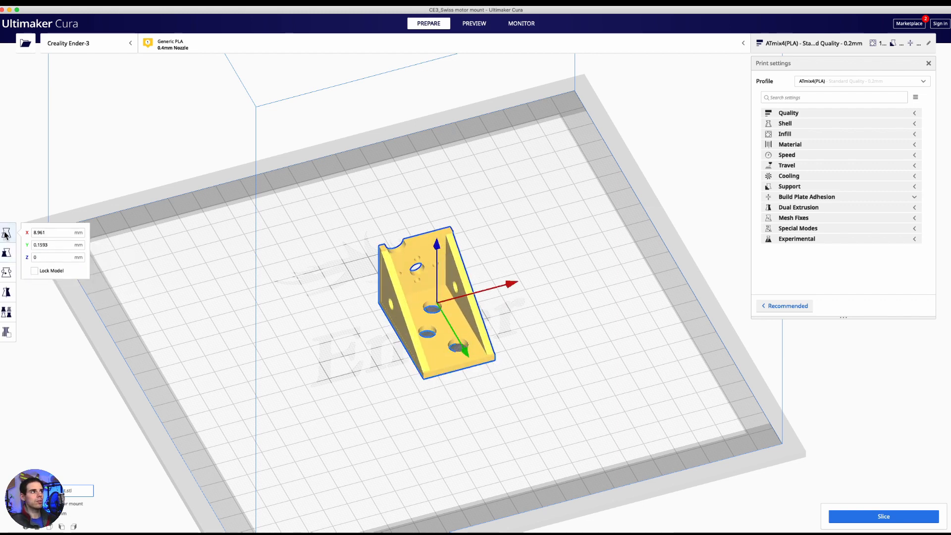
scroll(676, 311, "up", 3)
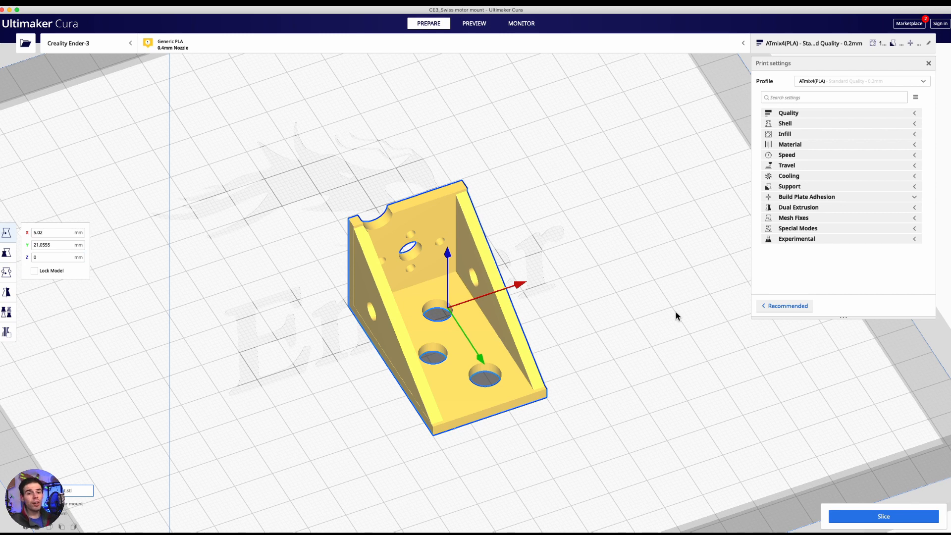
right_click_drag(561, 358, 542, 368)
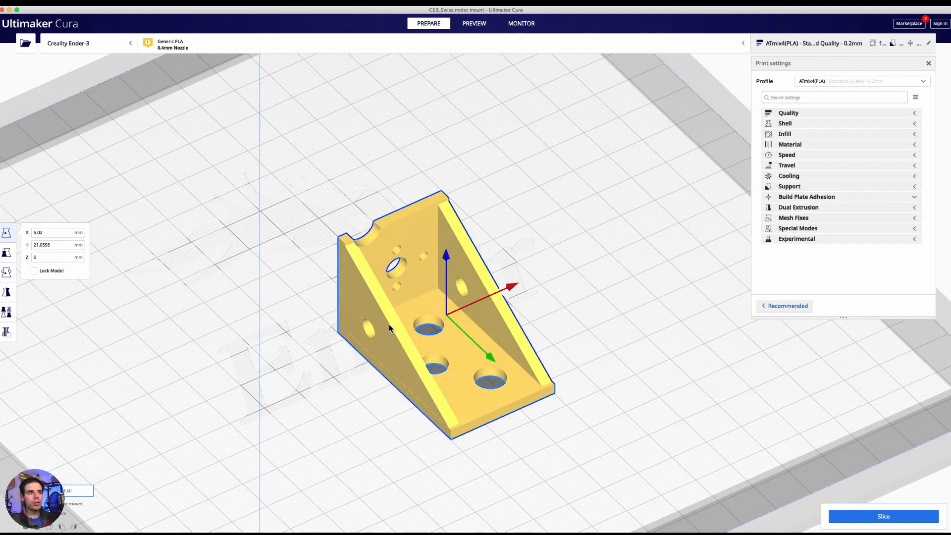
right_click_drag(632, 364, 626, 370)
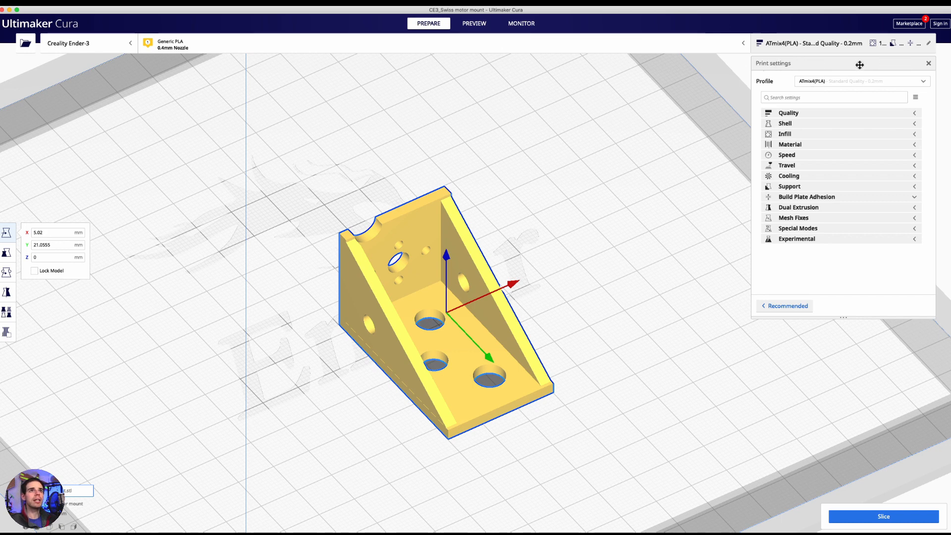
Slice the motor mount with the ATmix4(PLA) profile kept and open its layer preview
left_click(841, 83)
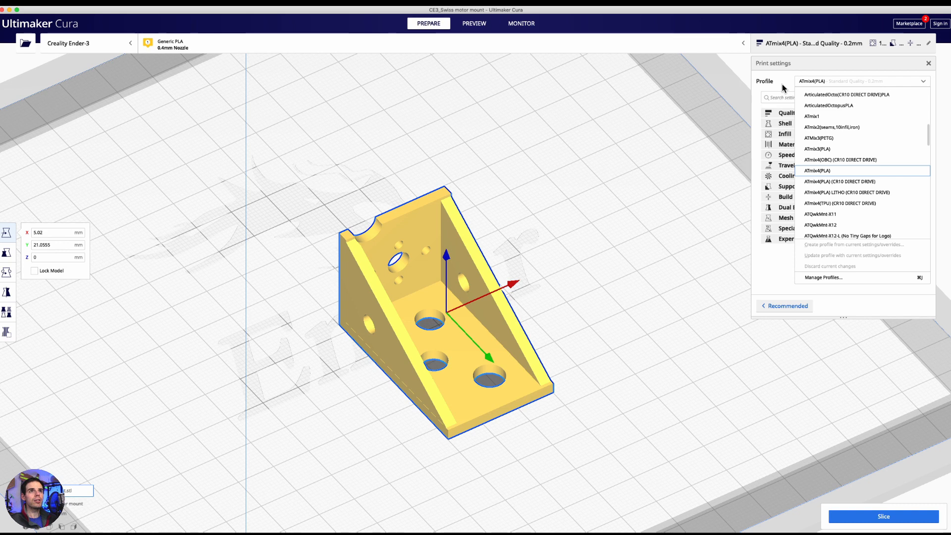
left_click(763, 262)
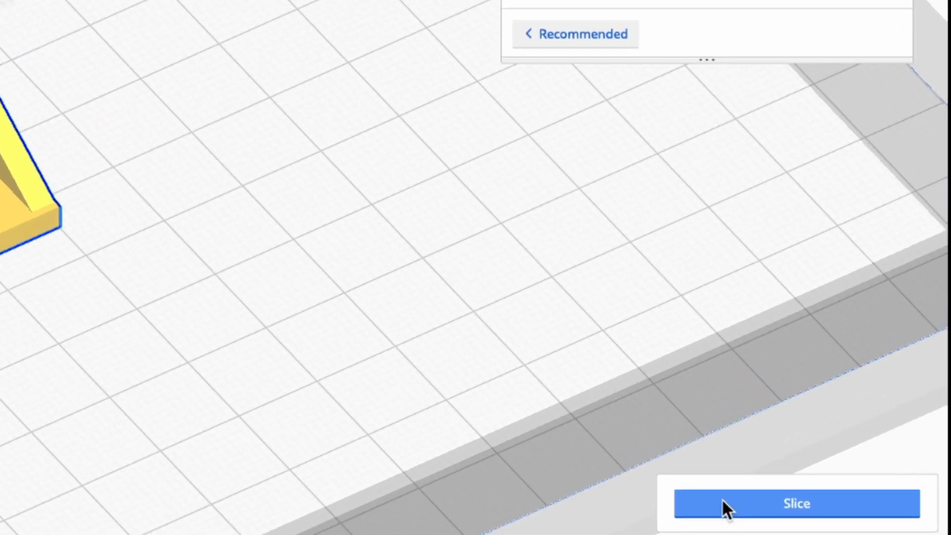
left_click(722, 499)
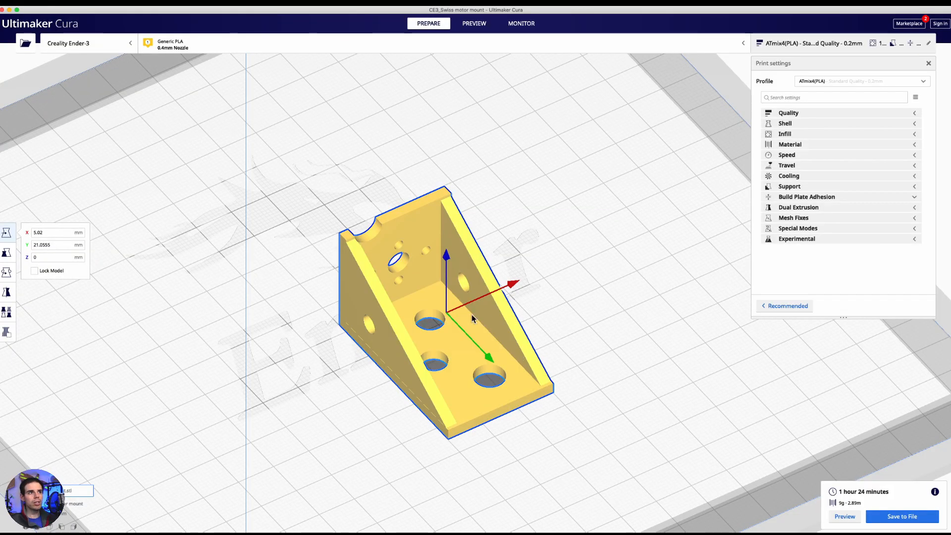
scroll(486, 298, "up", 2)
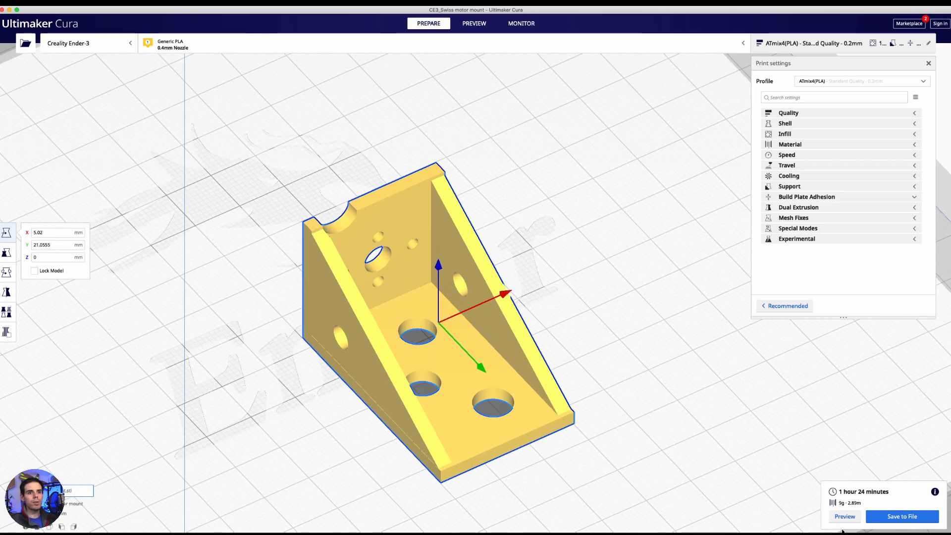
left_click(845, 517)
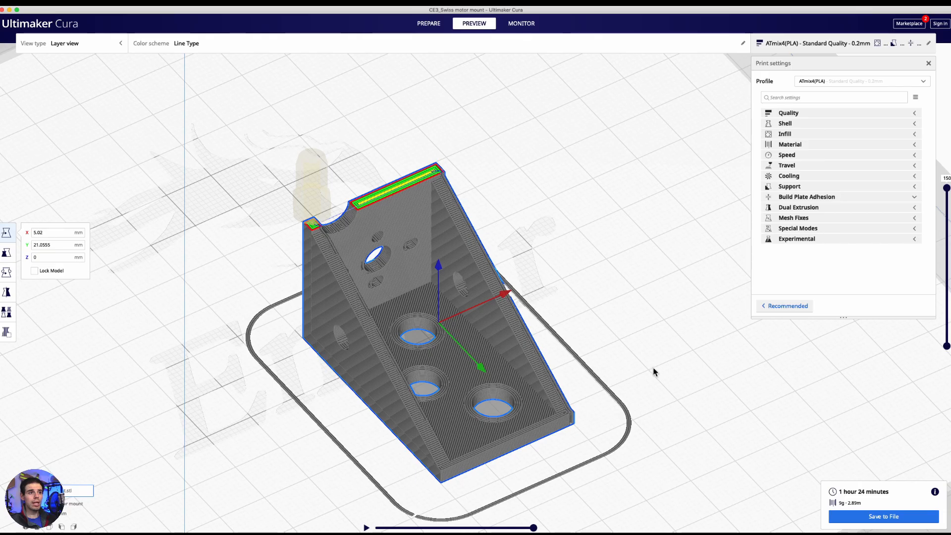
Lower the layer preview through layer 93 to layer 3 and examine the first solid layers of the base
right_click_drag(654, 370, 696, 381)
scroll(695, 380, "down", 5)
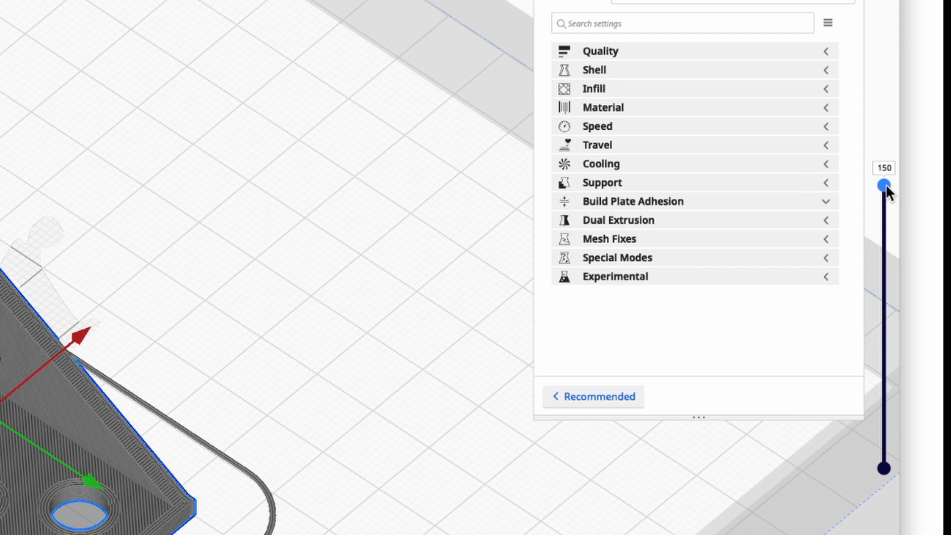
left_click_drag(886, 190, 883, 299)
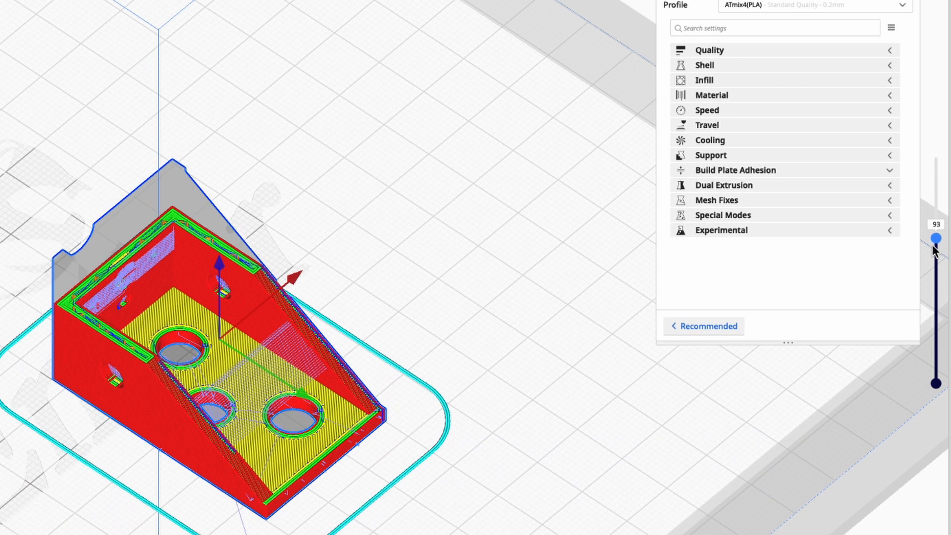
left_click_drag(934, 247, 936, 372)
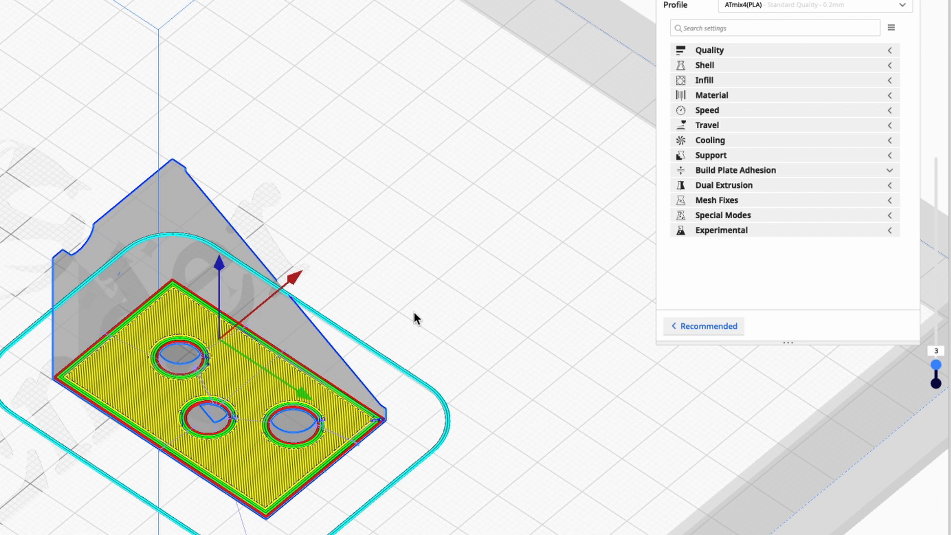
scroll(413, 313, "up", 4)
right_click_drag(413, 313, 364, 347)
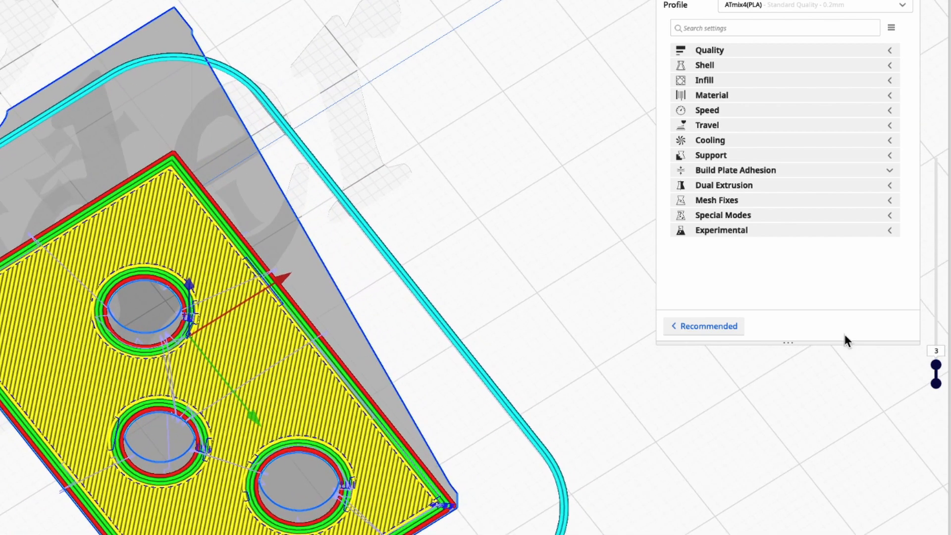
Raise the layer preview to layer 31 and examine the walls, infill and three large base holes from above
left_click_drag(936, 376, 936, 331)
right_click_drag(548, 509, 627, 496)
middle_click_drag(491, 285, 607, 206)
right_click_drag(656, 384, 569, 433)
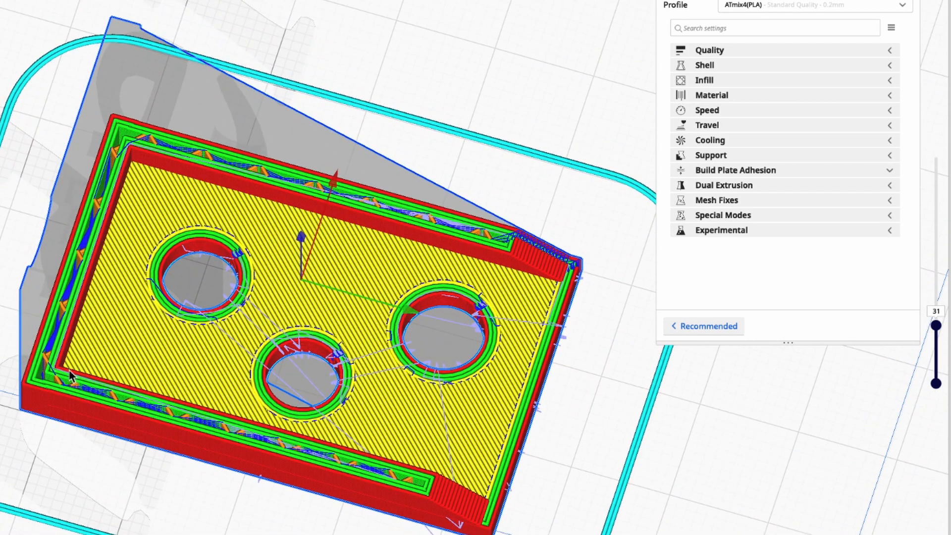
scroll(213, 448, "up", 3)
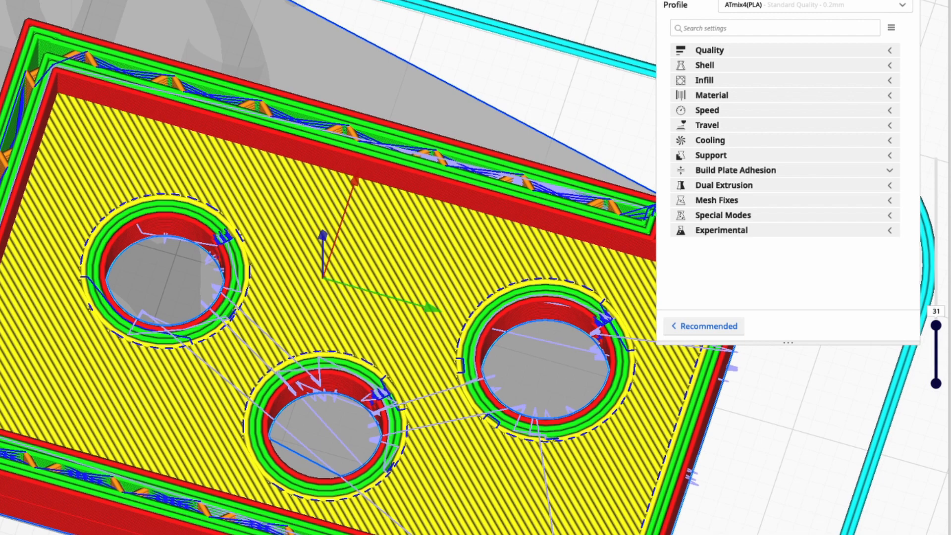
right_click_drag(213, 448, 277, 448)
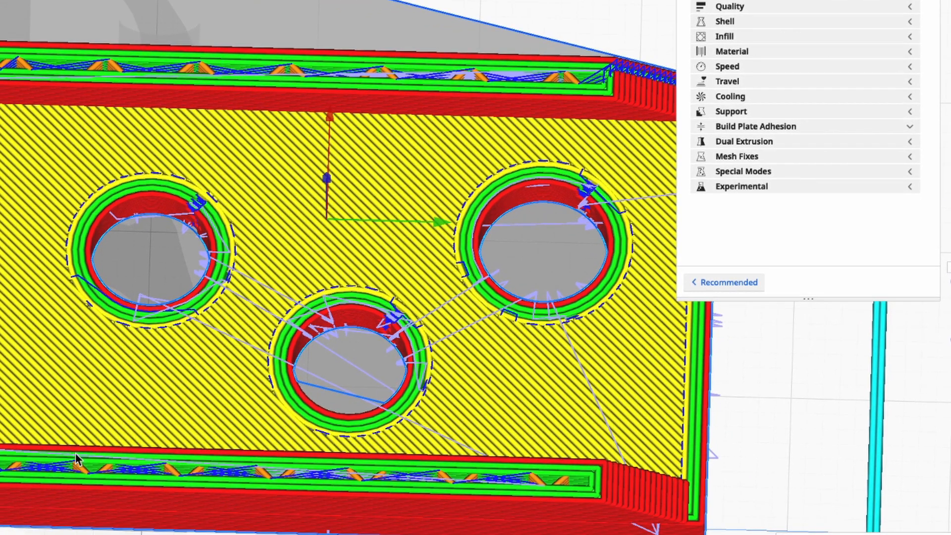
scroll(587, 469, "down", 5)
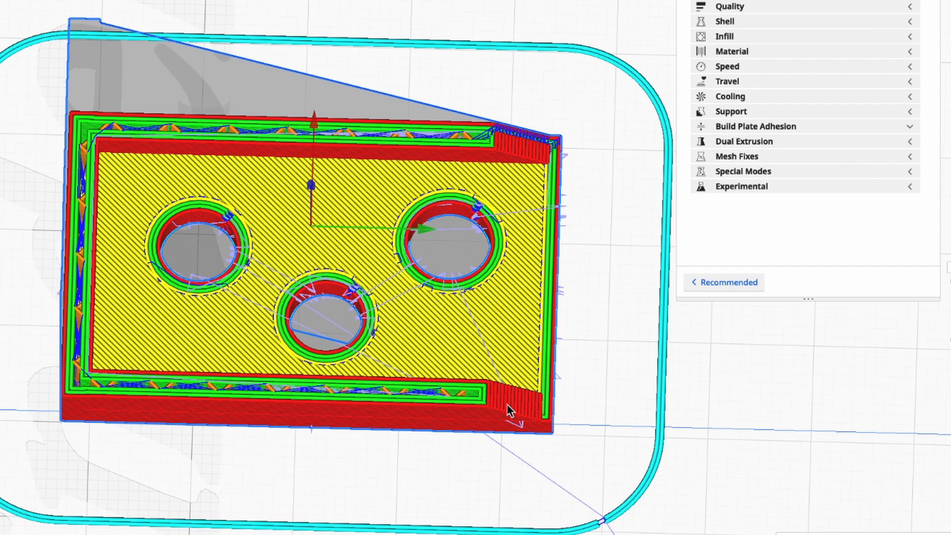
Lower the layer preview to the base's solid bottom layers and step between them to compare their line directions
left_click_drag(950, 282, 950, 323)
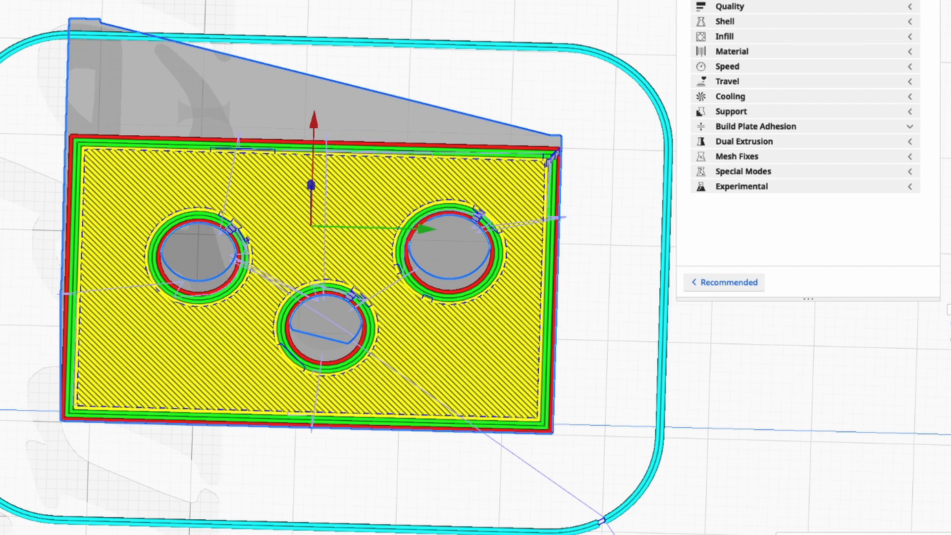
key("Up")
key("Up")
key("Down")
key("Down")
key("Up")
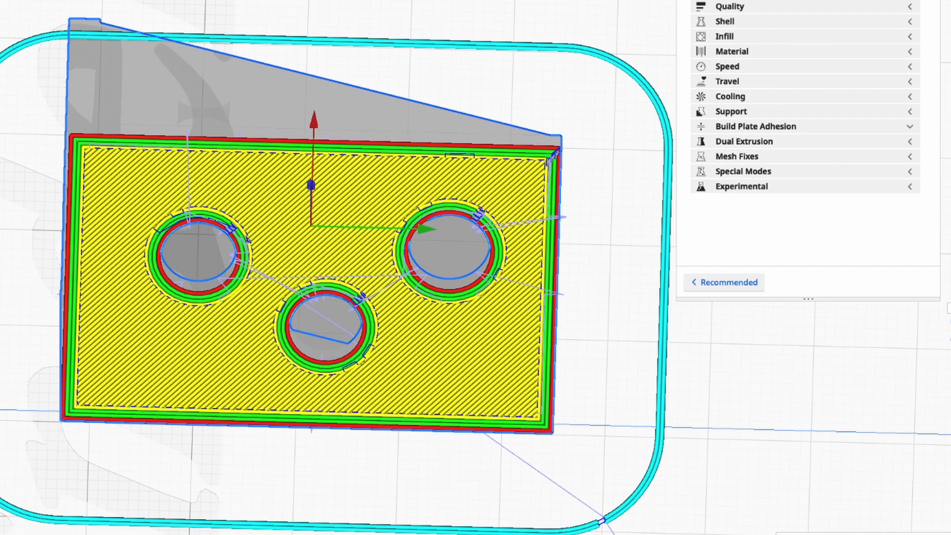
key("Up")
Step the preview upward layer by layer through the base's grid infill and solid top layers to the start of the side walls
key("Up")
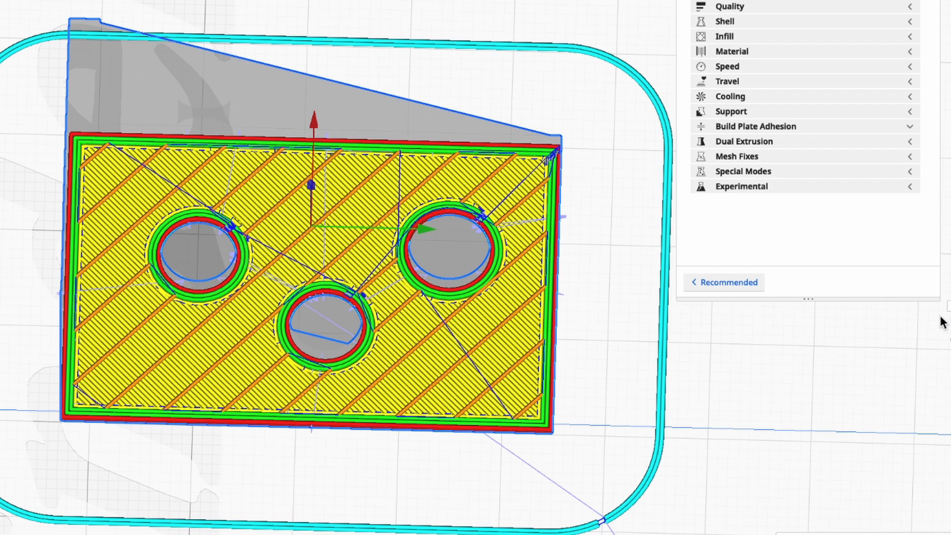
key("Up")
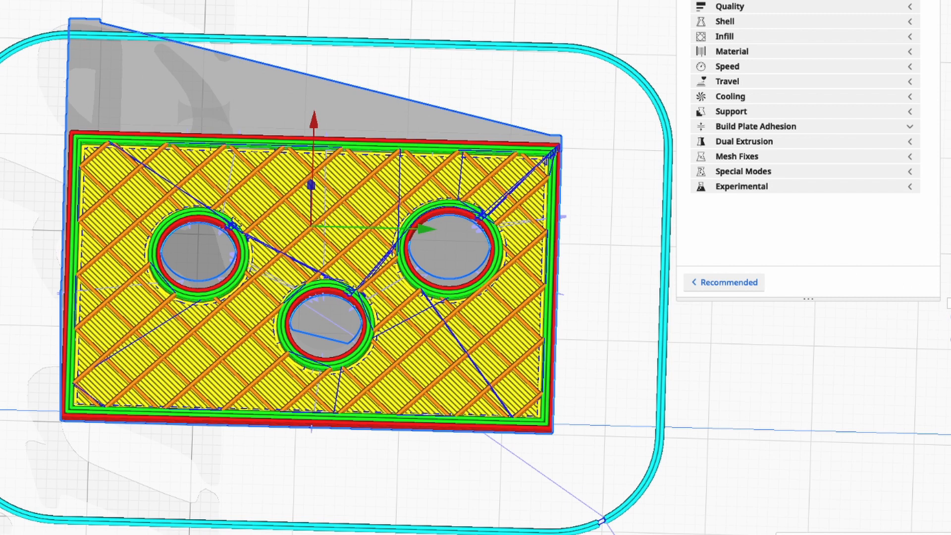
key("Up")
key("Up")
key("Up")
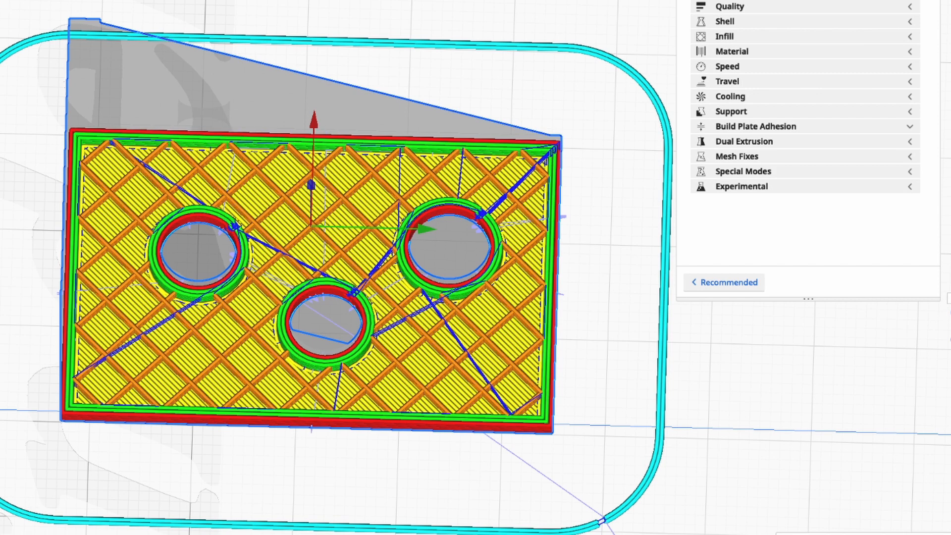
key("Up")
key("Up")
key("Up")
key("Down")
key("Down")
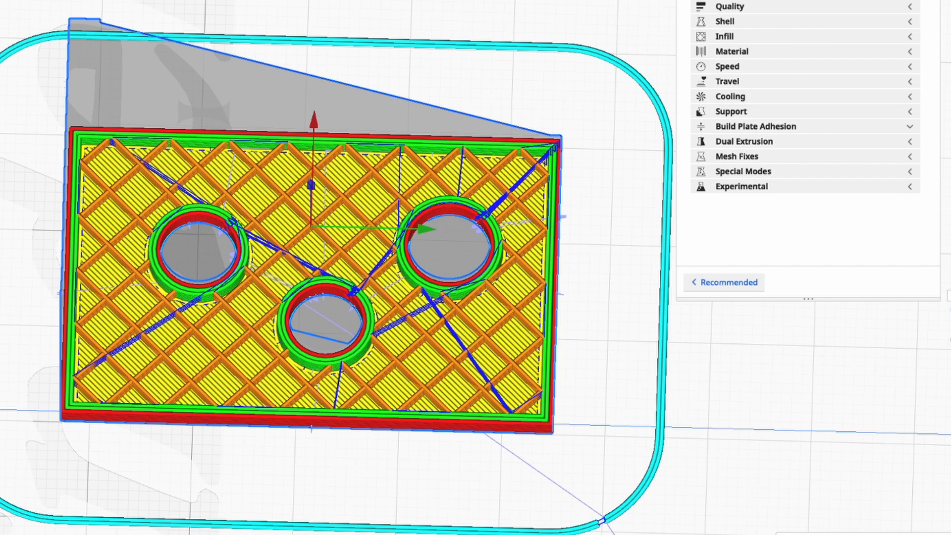
key("Up")
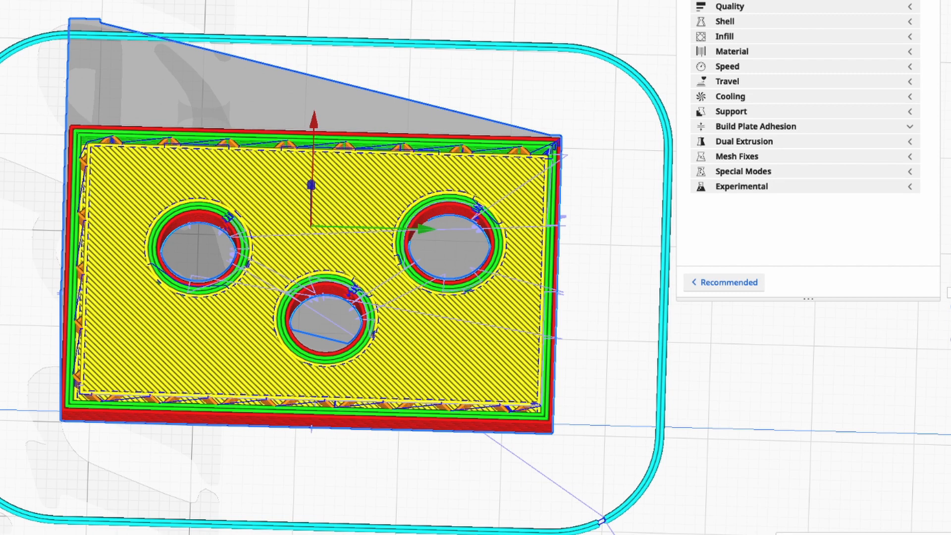
key("Up")
key("Up")
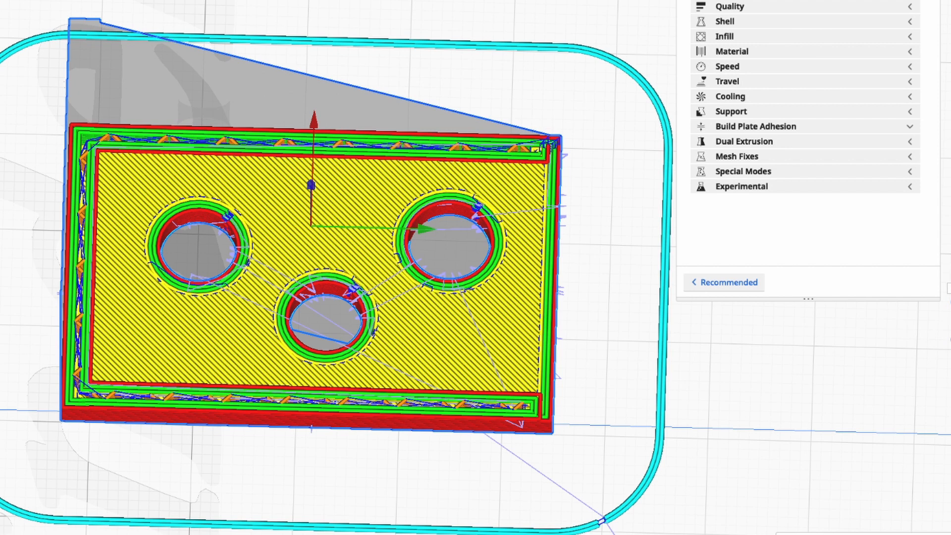
Examine the infill inside the thin side walls up close and raise the layer preview to layer 22
scroll(534, 289, "up", 3)
scroll(533, 283, "down", 3)
scroll(213, 290, "up", 3)
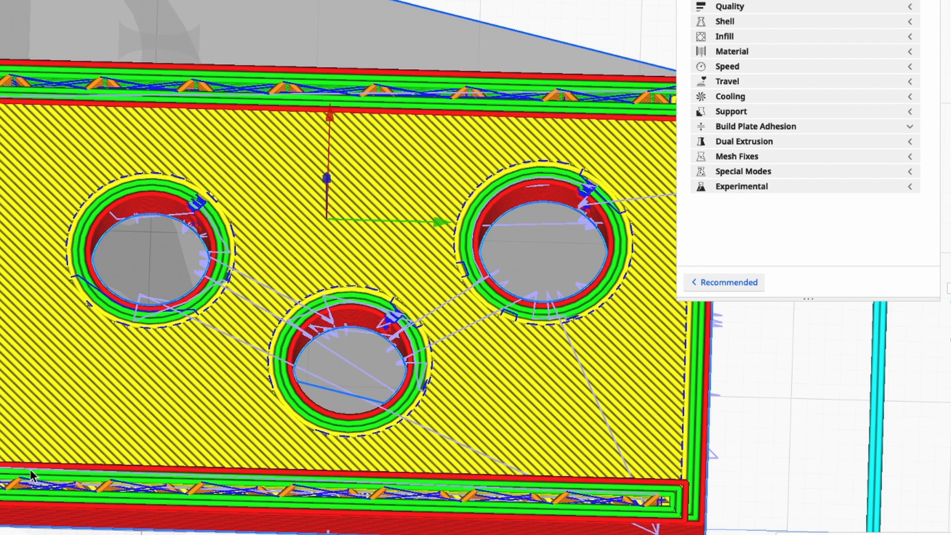
left_click_drag(950, 288, 950, 281)
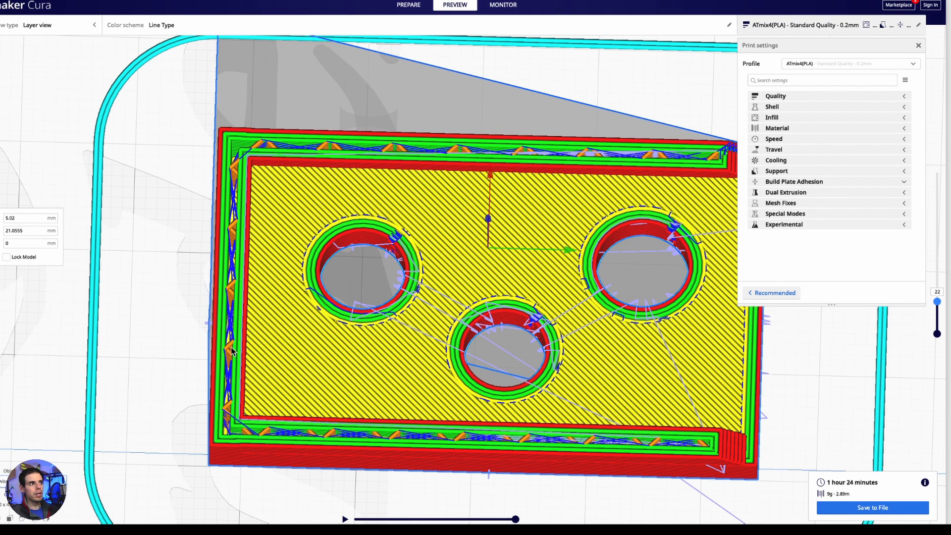
Raise the layer preview through layers 46 and 52 to about layer 55, examining the holes in the back plate and side walls
left_click_drag(938, 309, 941, 285)
right_click_drag(192, 385, 446, 305)
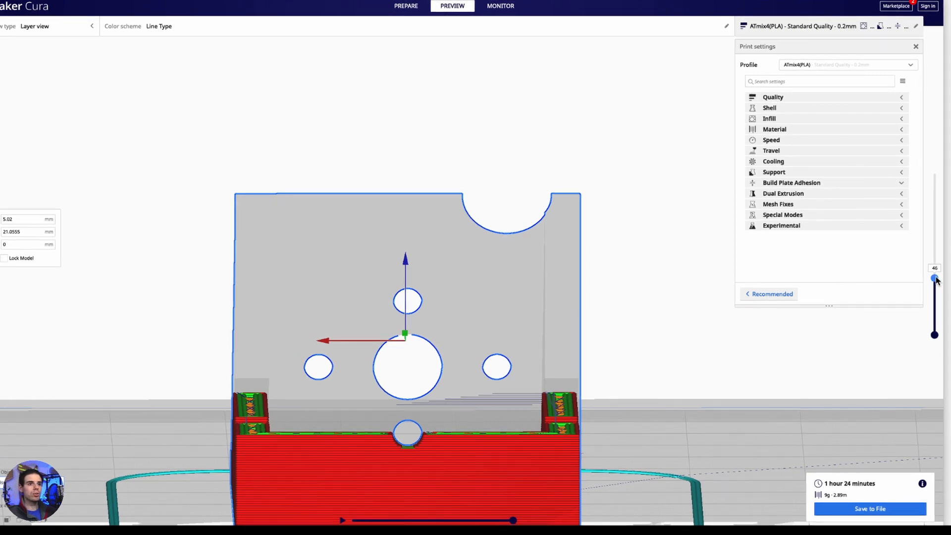
left_click_drag(936, 279, 939, 272)
right_click_drag(736, 352, 549, 414)
scroll(549, 414, "up", 3)
scroll(547, 415, "down", 3)
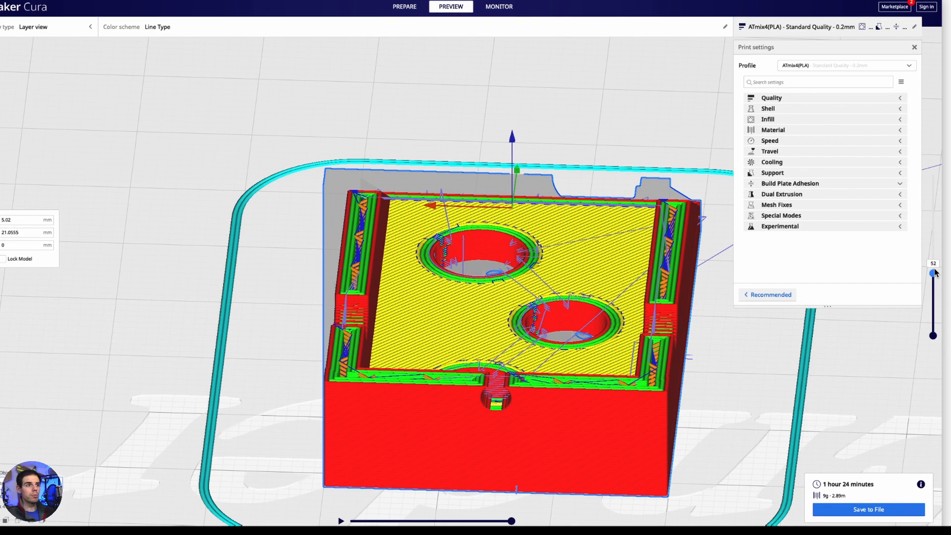
left_click_drag(935, 271, 934, 266)
right_click_drag(727, 393, 645, 425)
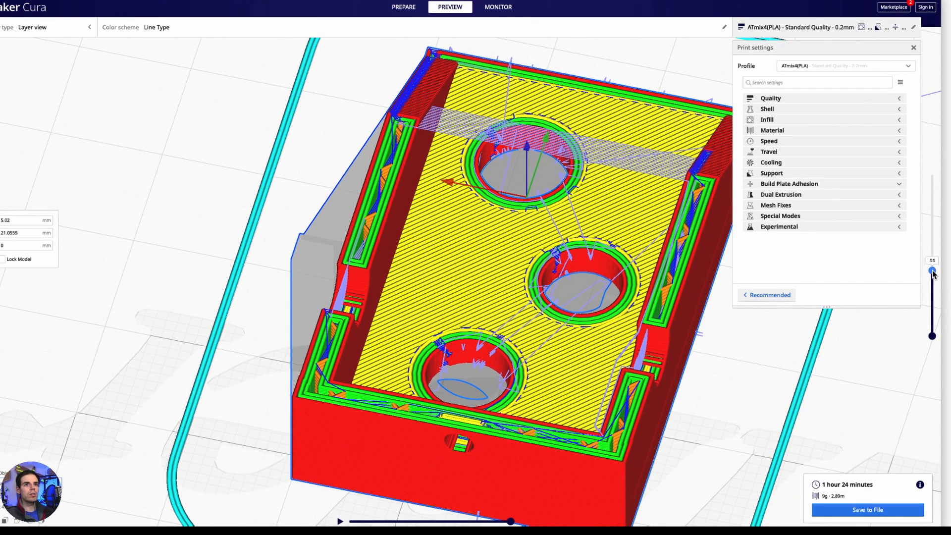
Raise the layer preview to the top layer and inspect the fully sliced motor mount from several sides
left_click_drag(934, 270, 936, 260)
left_click_drag(936, 255, 938, 173)
right_click_drag(666, 322, 465, 351)
scroll(463, 348, "down", 5)
right_click_drag(562, 350, 577, 281)
scroll(508, 346, "up", 3)
scroll(511, 294, "up", 3)
right_click_drag(510, 293, 617, 292)
right_click_drag(634, 332, 629, 339)
right_click_drag(452, 292, 544, 264)
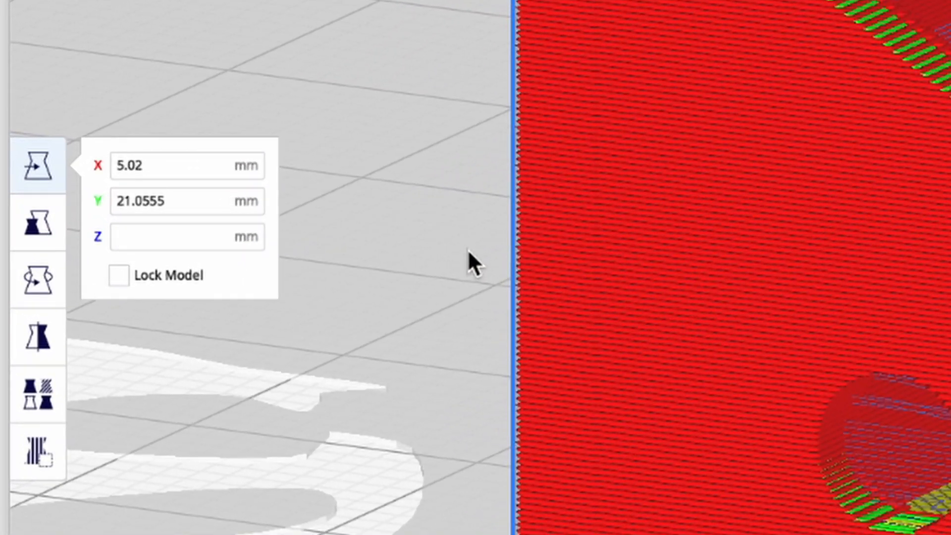
Set the motor mount's Z position to -1 mm and slice it again to inspect the model sunk into the build plate
type("1")
key("Return")
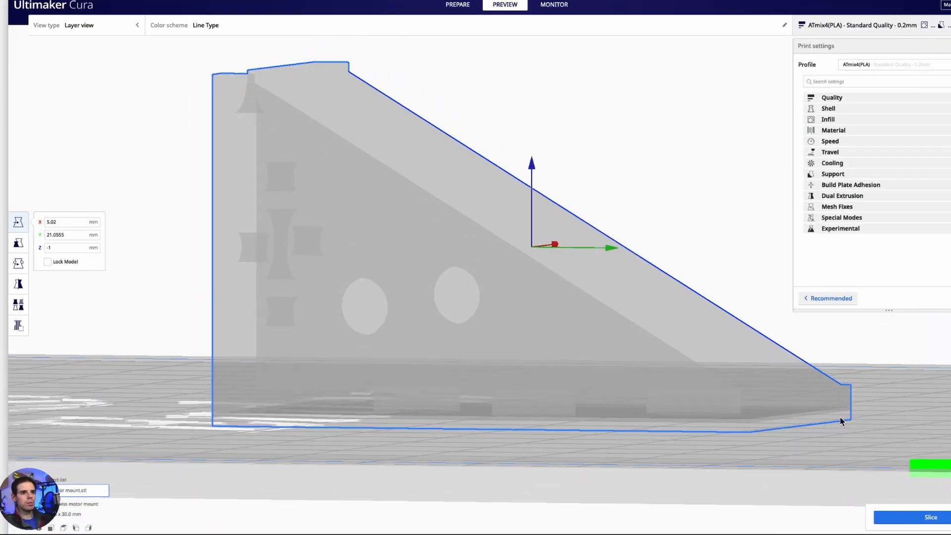
right_click_drag(841, 417, 821, 436)
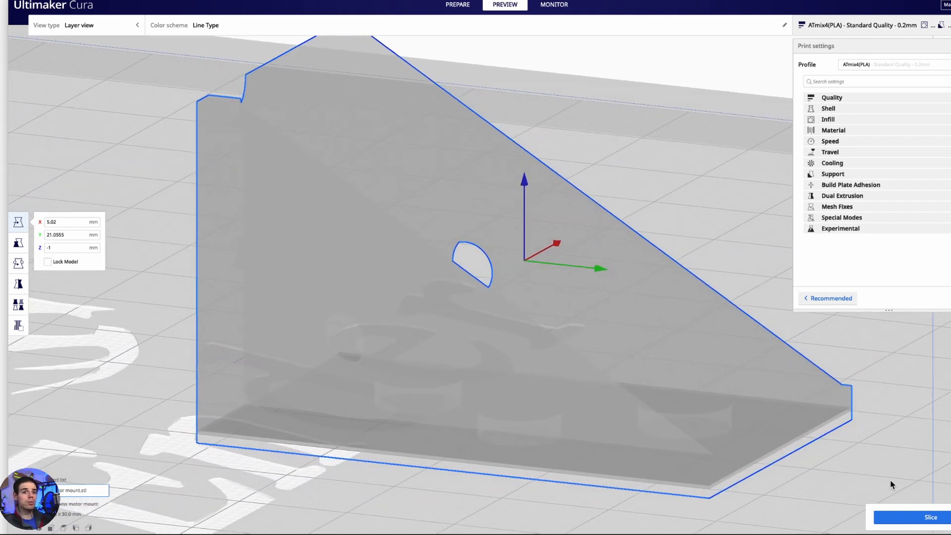
left_click(892, 519)
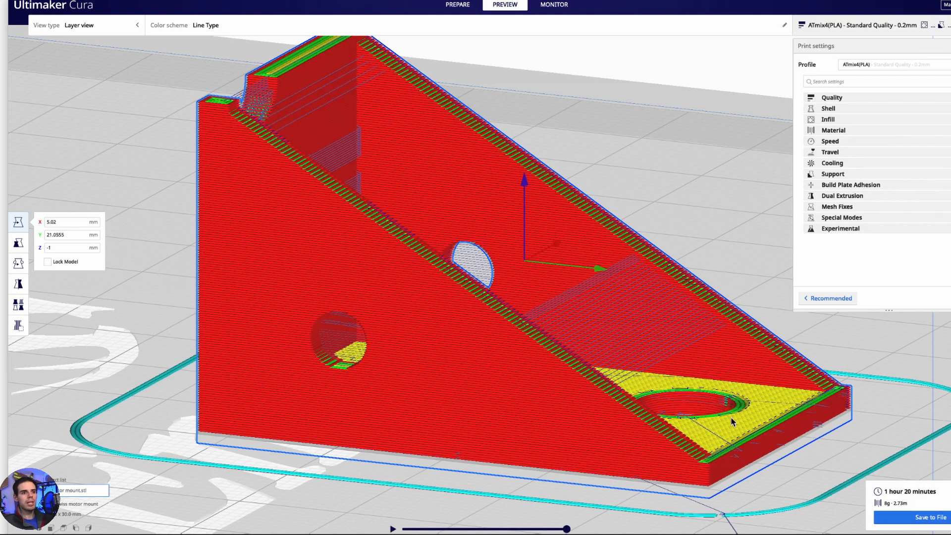
right_click_drag(792, 450, 771, 458)
scroll(771, 458, "down", 5)
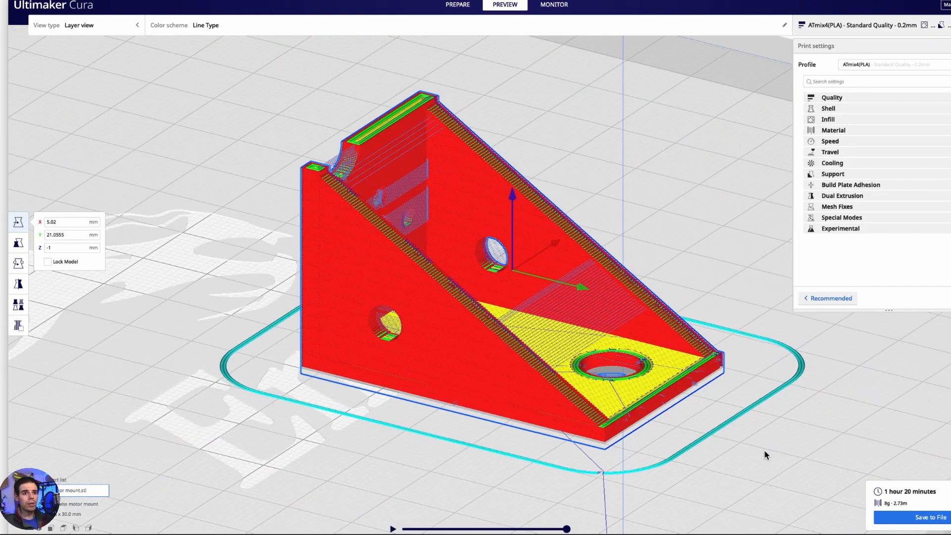
Examine the motor mount sunk into the build plate up close and from several angles
scroll(725, 430, "up", 3)
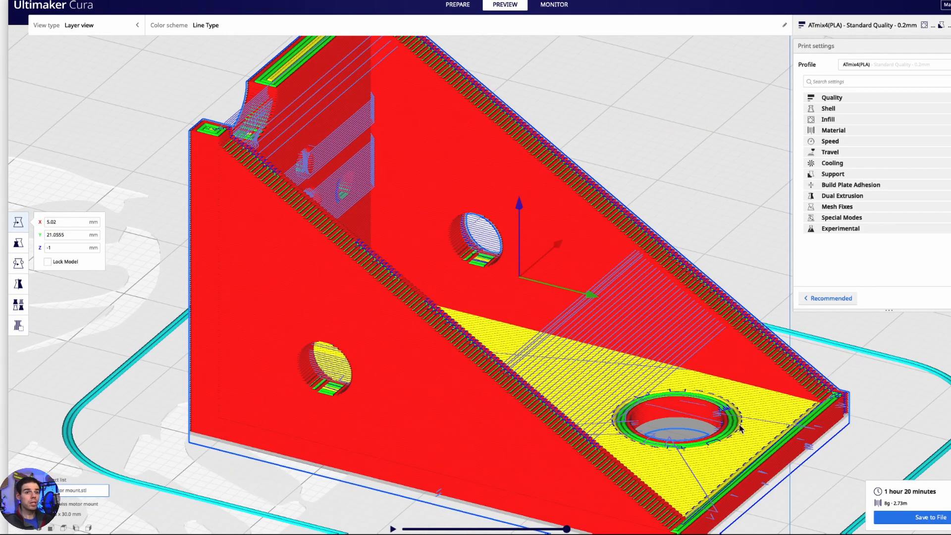
scroll(837, 375, "down", 3)
scroll(880, 504, "up", 3)
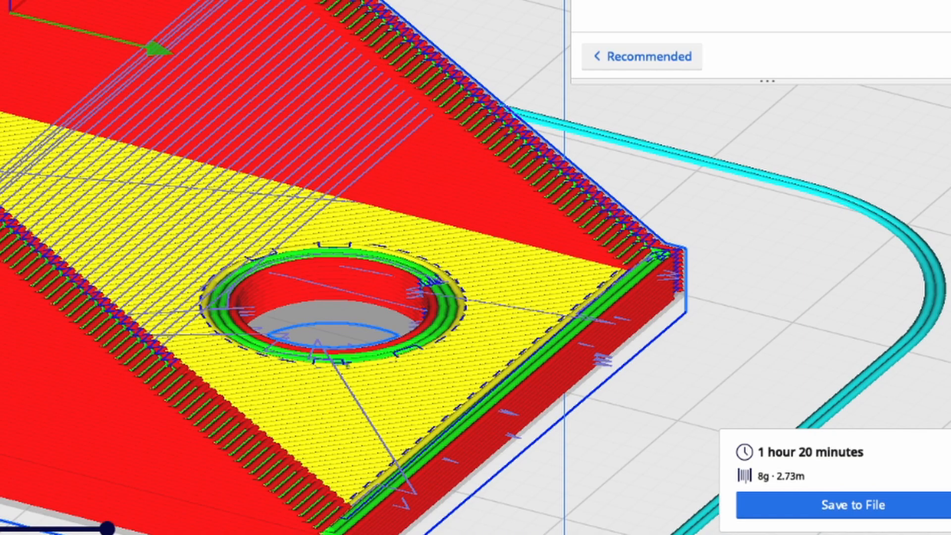
scroll(476, 267, "down", 3)
right_click_drag(617, 218, 675, 219)
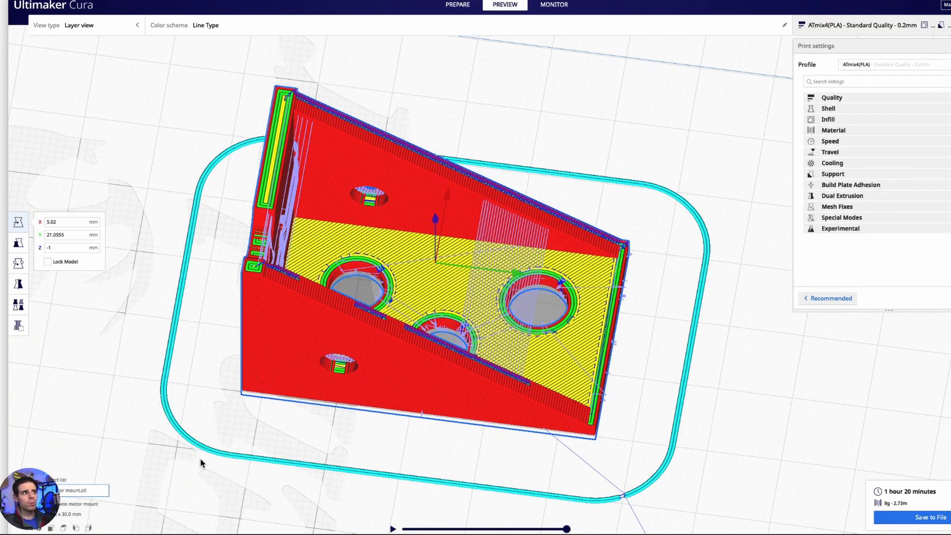
right_click_drag(625, 185, 643, 365)
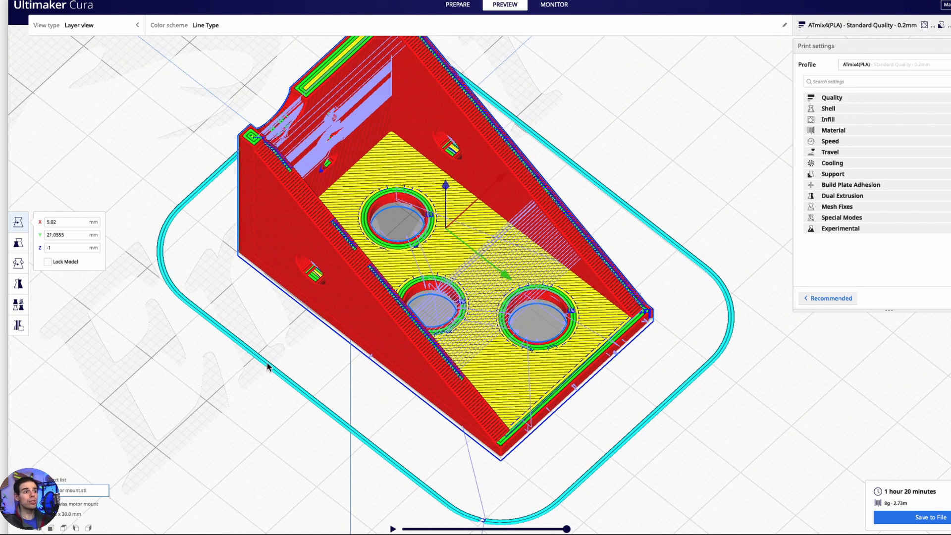
scroll(478, 477, "down", 2)
scroll(516, 454, "up", 4)
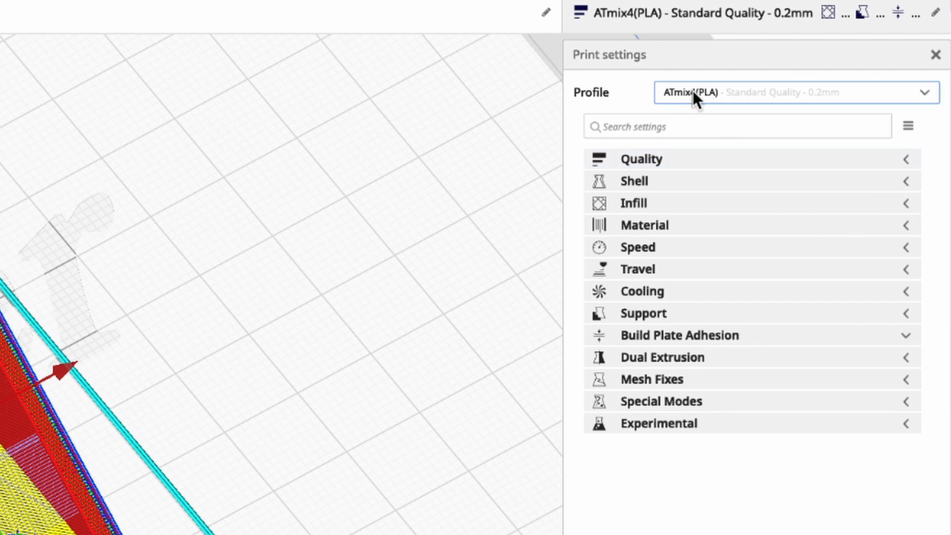
right_click_drag(278, 283, 310, 293)
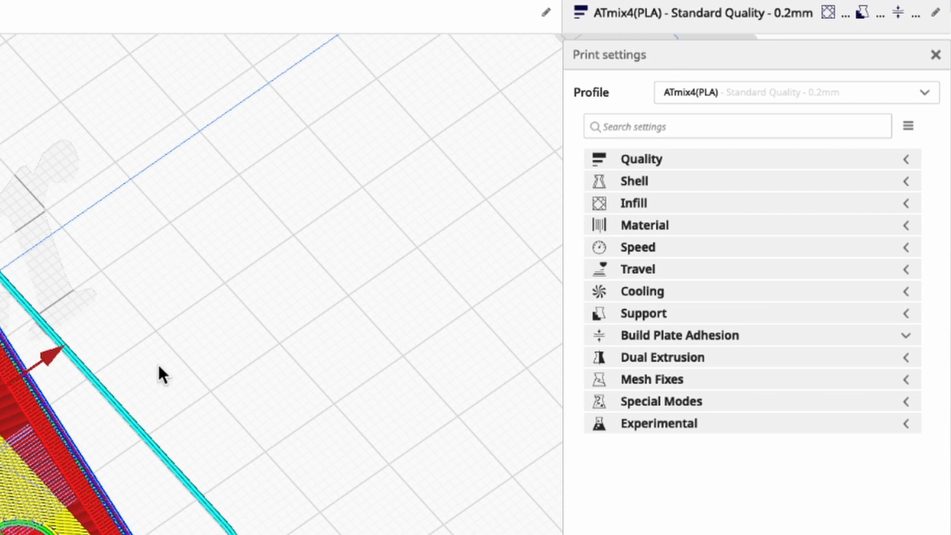
right_click_drag(356, 486, 359, 501)
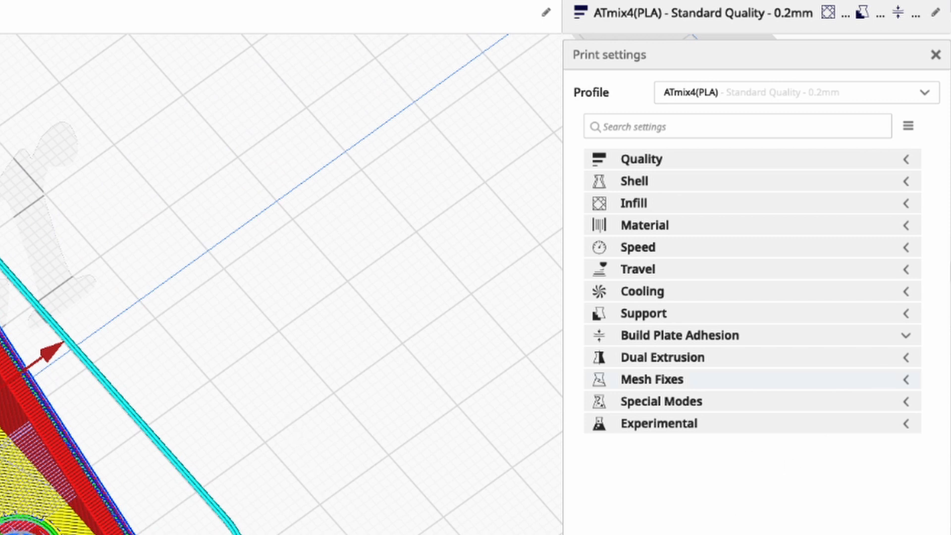
Review the Quality settings and look through the Setting Visibility list in the preferences
left_click(907, 159)
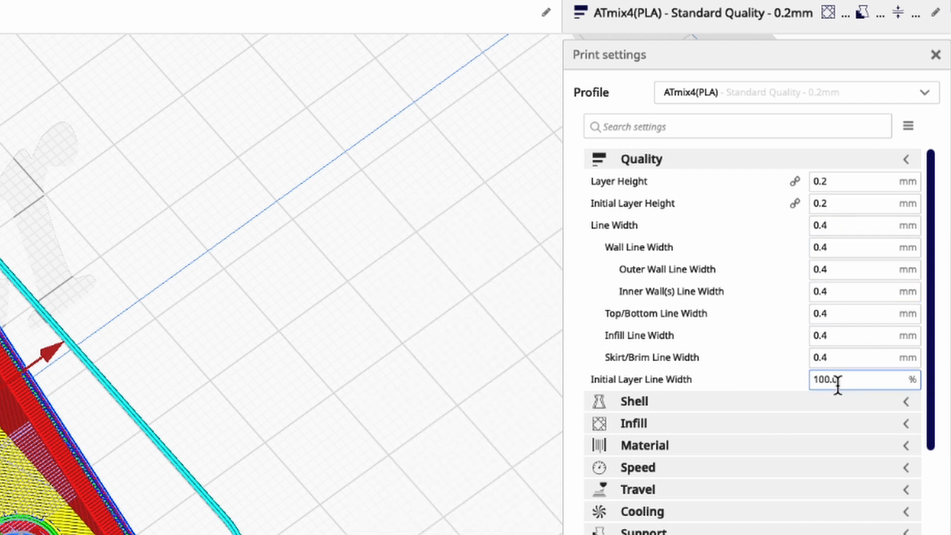
left_click(905, 159)
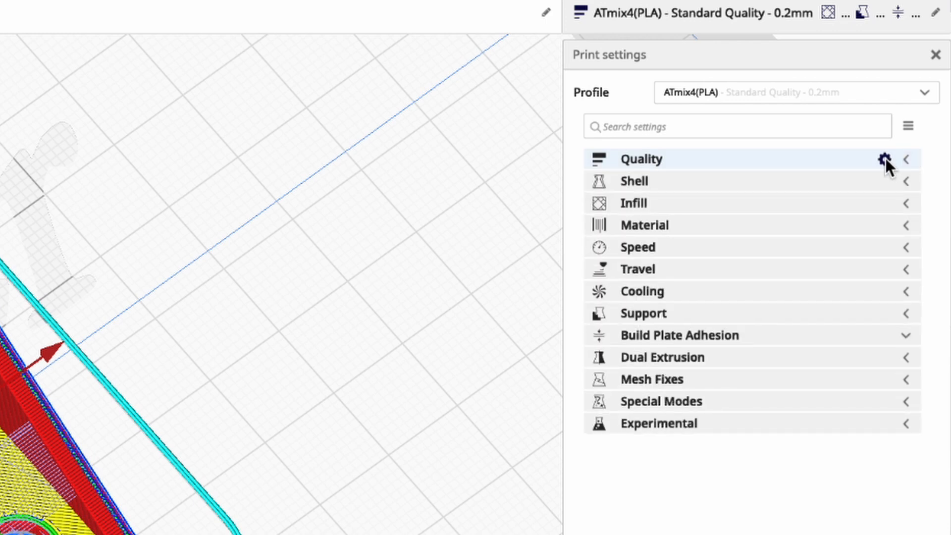
left_click(885, 158)
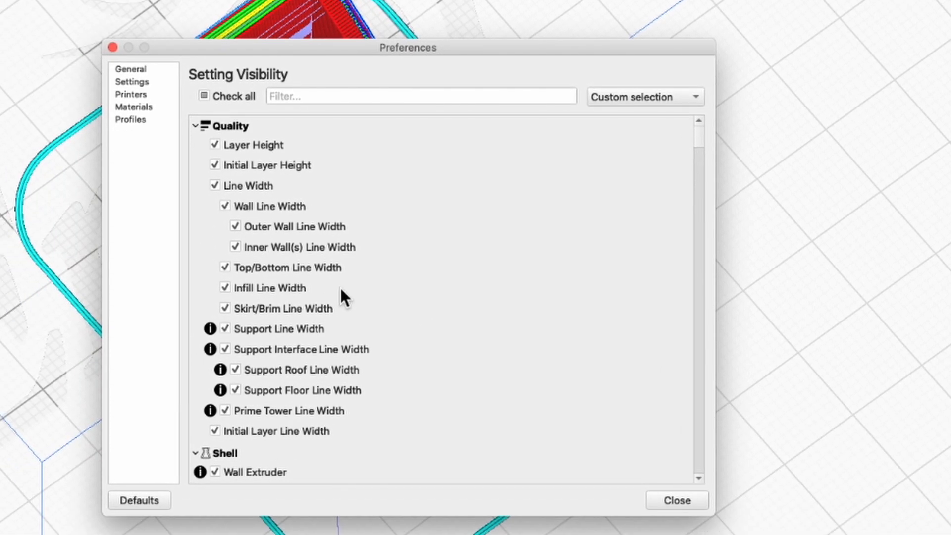
scroll(227, 222, "down", 10)
scroll(221, 227, "down", 5)
scroll(218, 227, "up", 2)
scroll(213, 222, "up", 15)
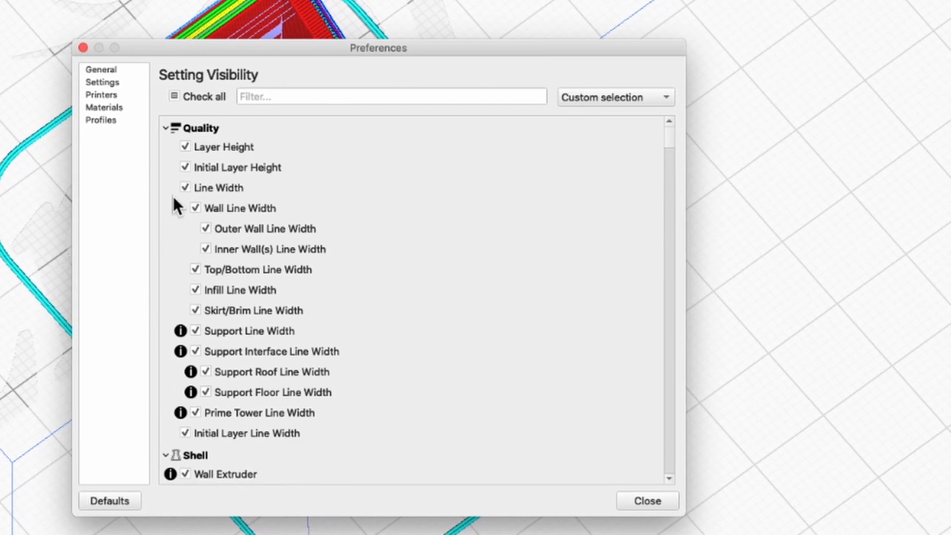
left_click_drag(268, 44, 318, 47)
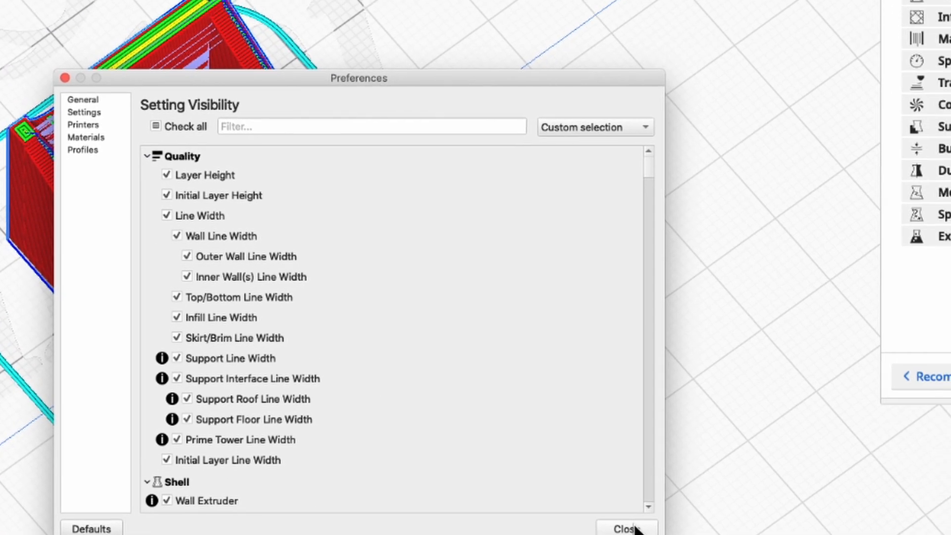
left_click(630, 530)
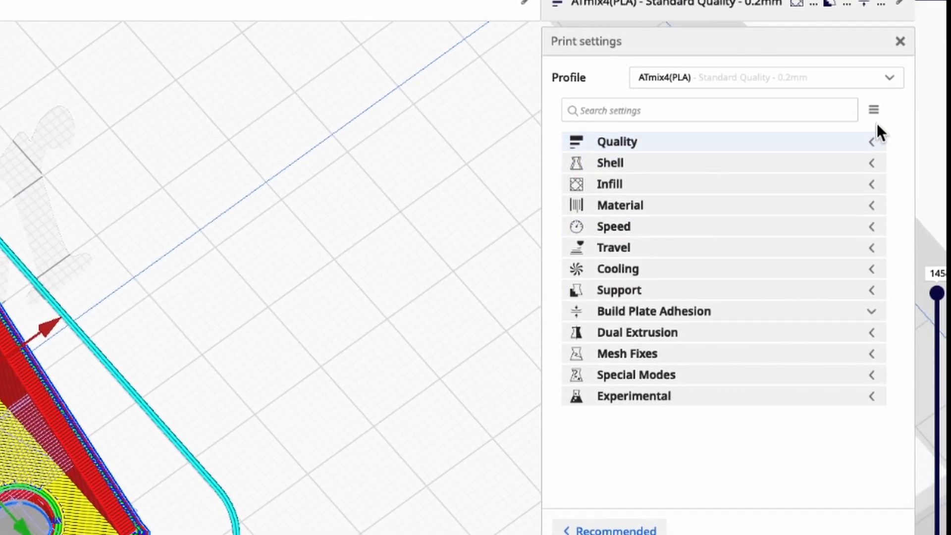
Set the setting visibility to All and review the Quality category again
left_click(874, 109)
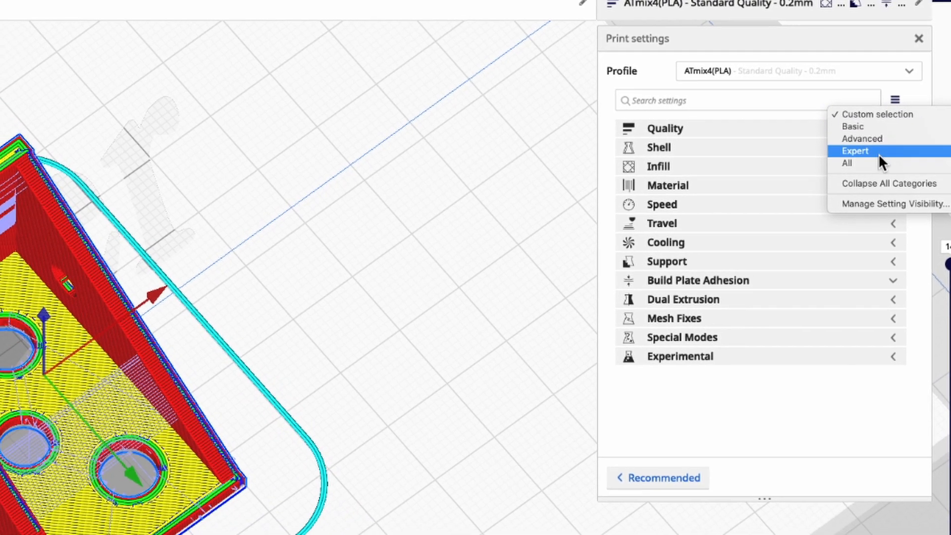
left_click(875, 163)
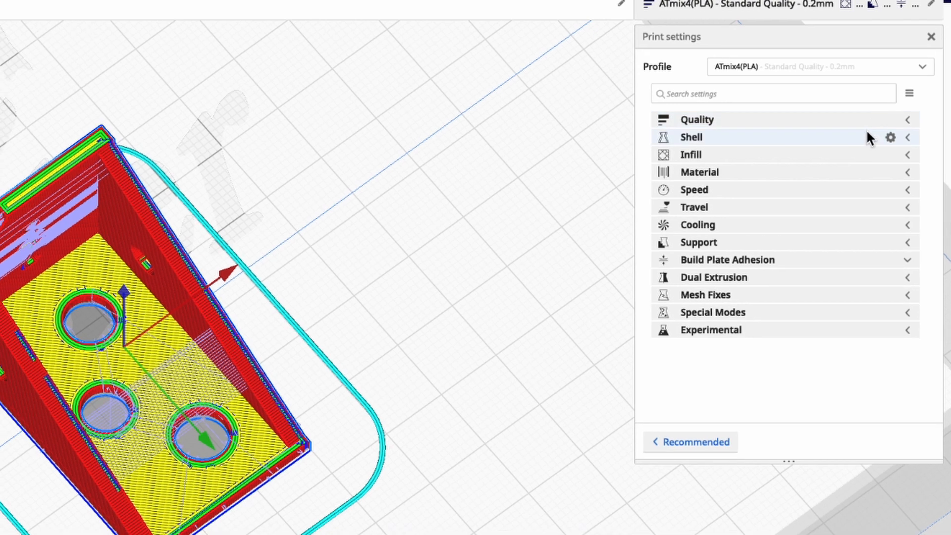
left_click(917, 116)
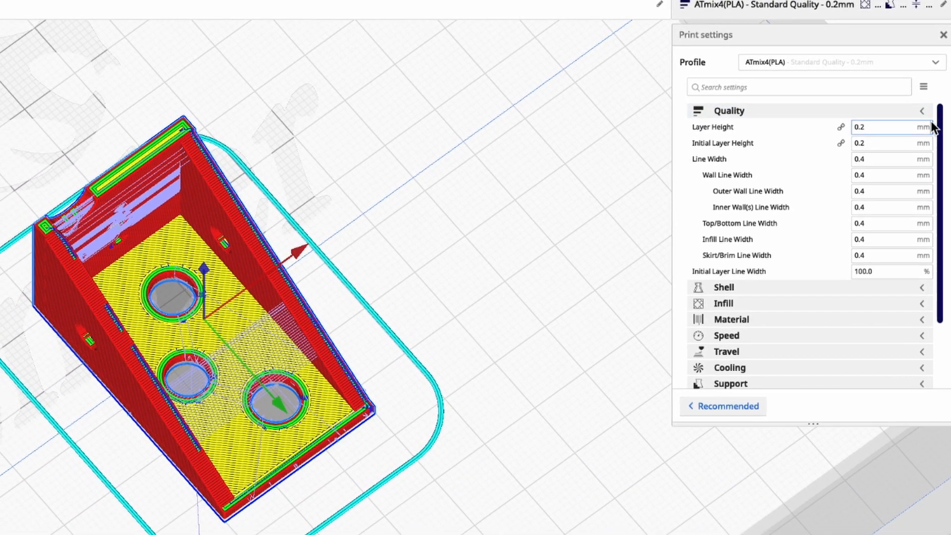
left_click(922, 110)
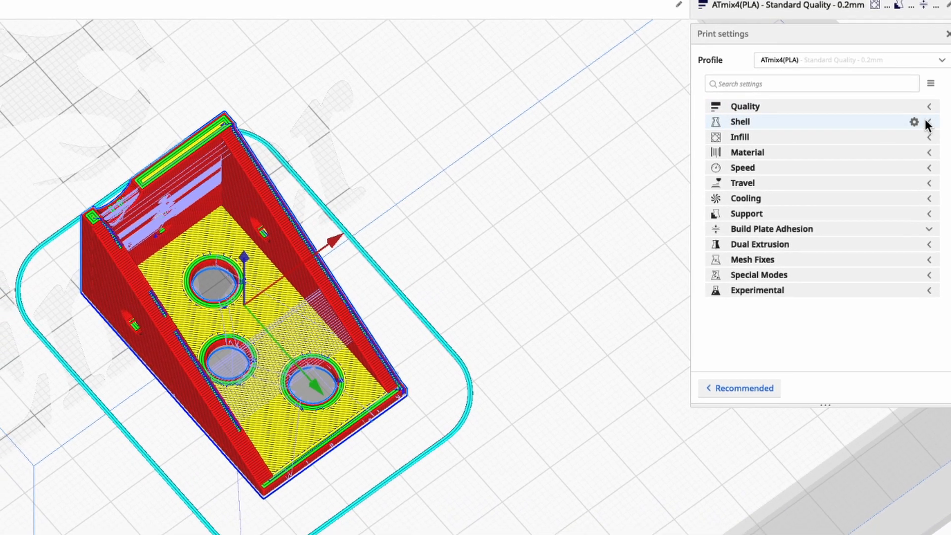
Expand the Shell settings and lower the layer preview to examine the wall lines in the side walls and around the holes
left_click(928, 122)
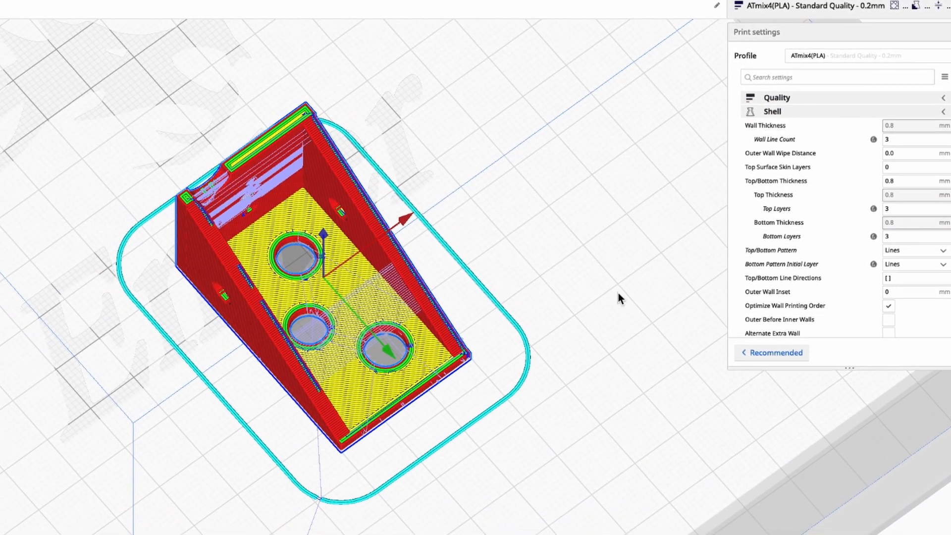
left_click_drag(950, 391, 950, 436)
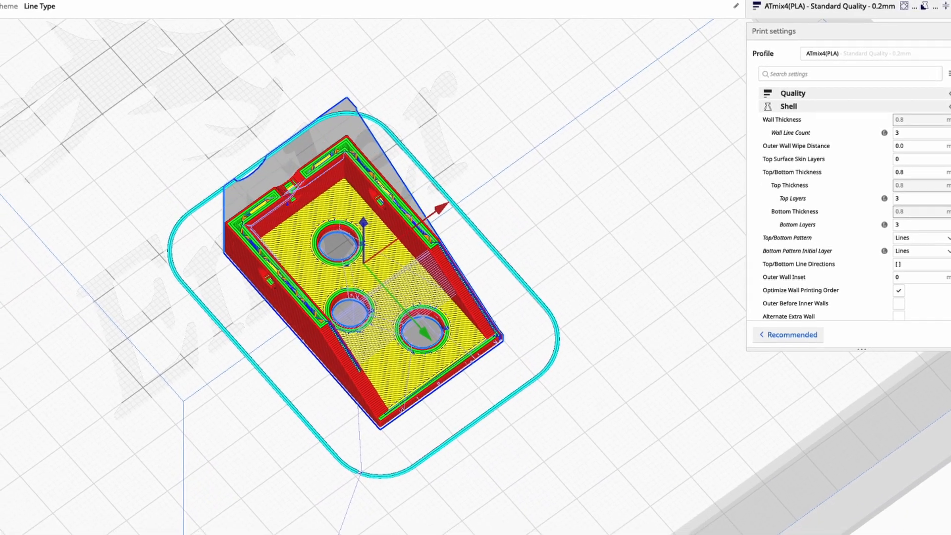
scroll(501, 288, "up", 5)
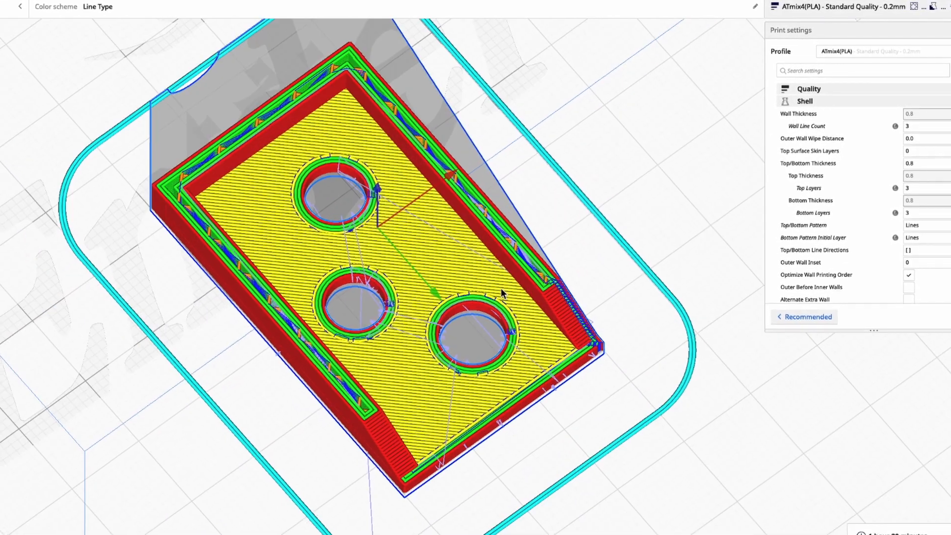
scroll(501, 288, "up", 5)
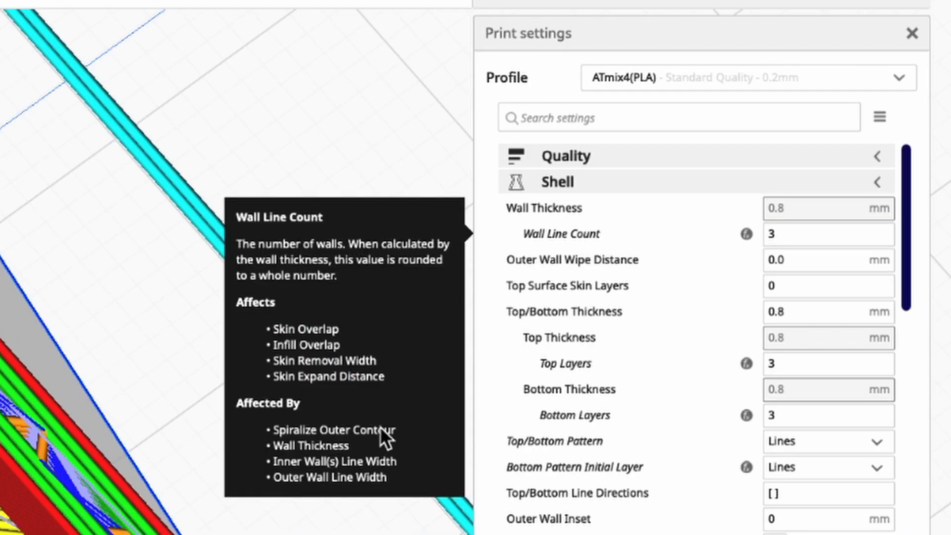
Set the Wall Line Count to 6 and slice the motor mount again
left_click(920, 121)
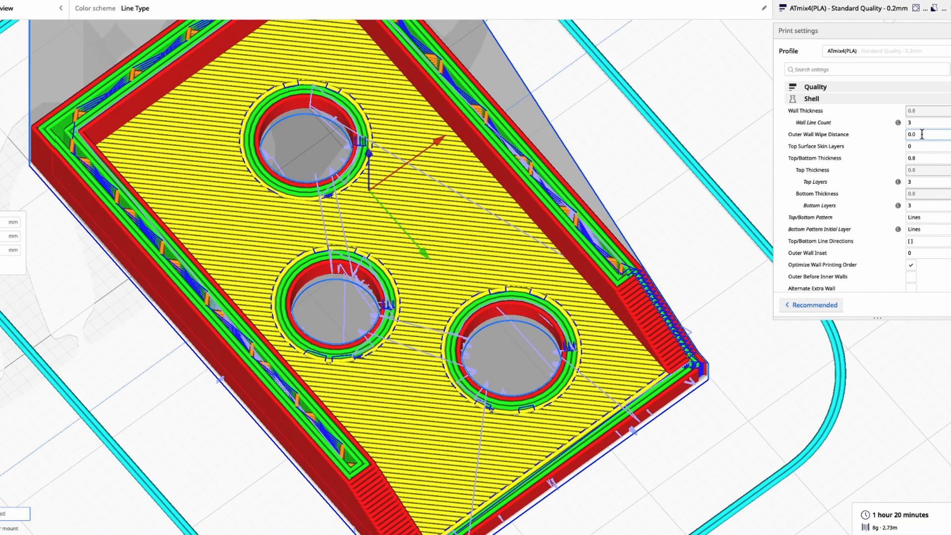
left_click(930, 122)
key("BackSpace")
type("6")
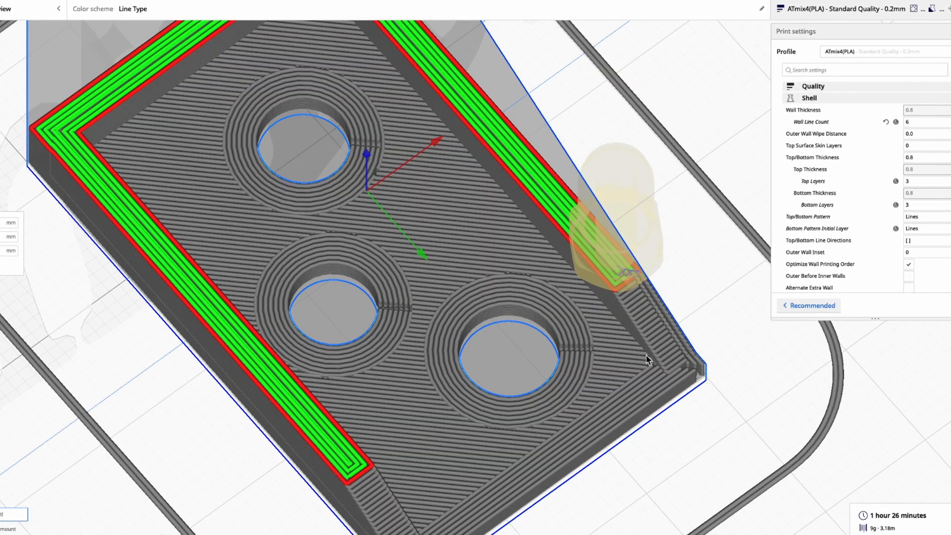
Step the layer preview up from the infilled base through the side walls to inspect the thicker walls
scroll(646, 355, "down", 3)
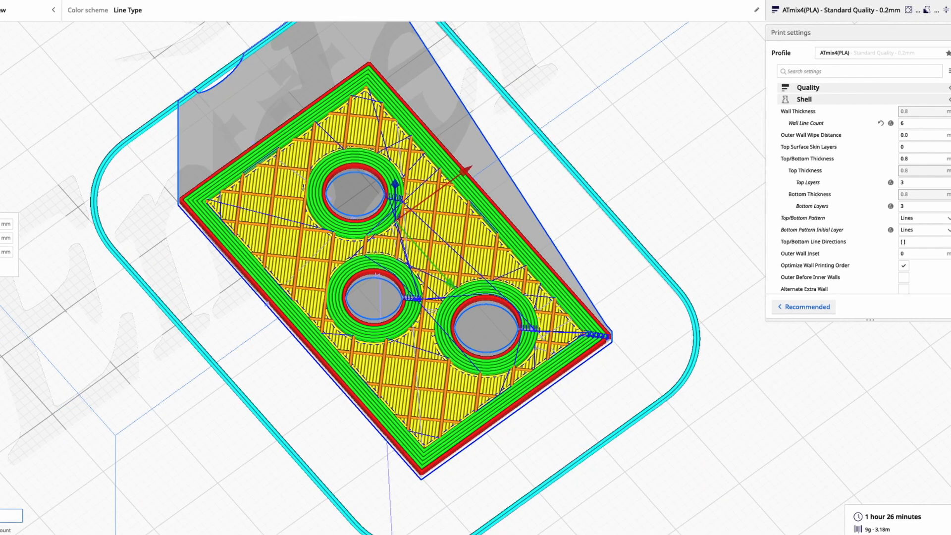
key("Up")
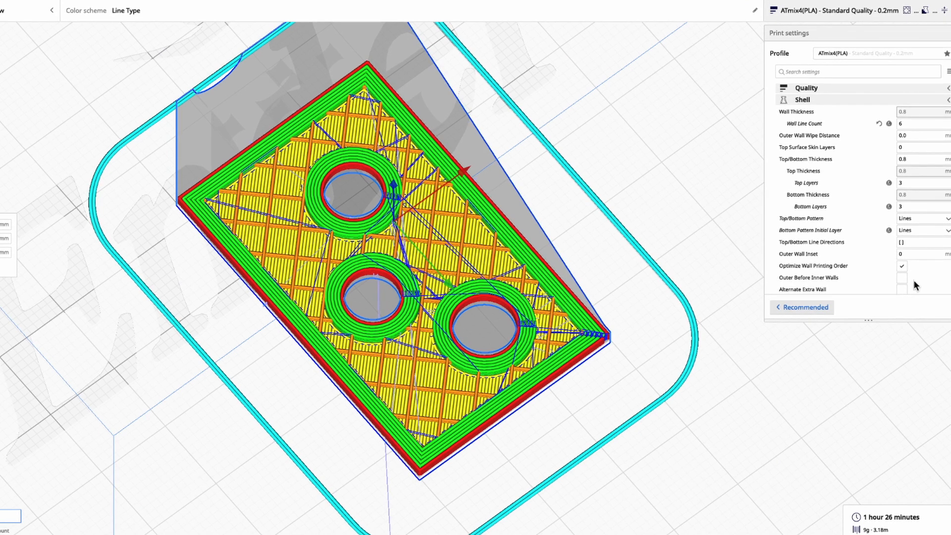
key("Up")
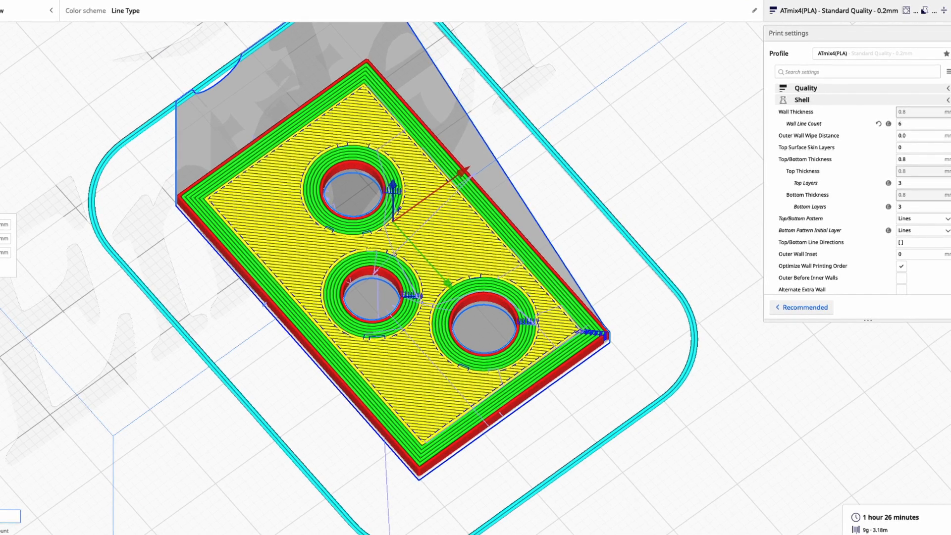
key("Up")
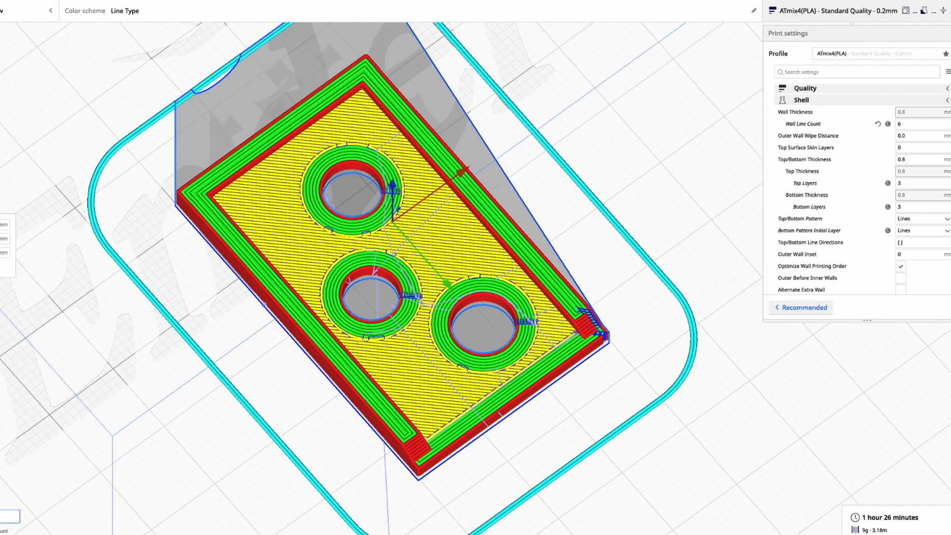
key("Up")
key("Up")
key("Up")
key("Up")
key("Up")
key("Up")
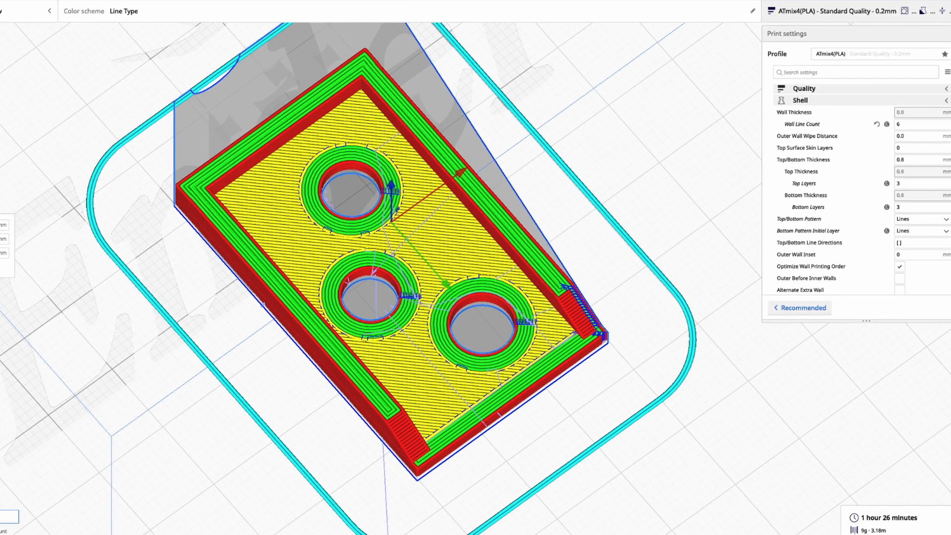
key("Up")
key("Up")
key("Up")
key("Up")
key("Up")
key("Up")
key("Up")
key("Up")
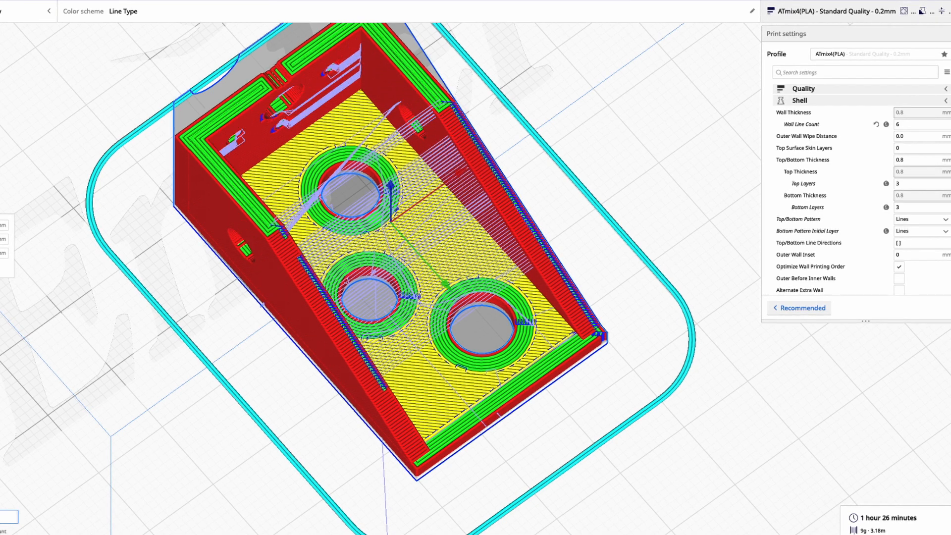
key("Up")
key("Up")
key("Up")
key("Up")
key("Up")
key("Up")
Return the layer preview to the base, compare its wall, infill and solid layers around the holes, and collapse the Shell settings
left_click_drag(936, 220, 942, 327)
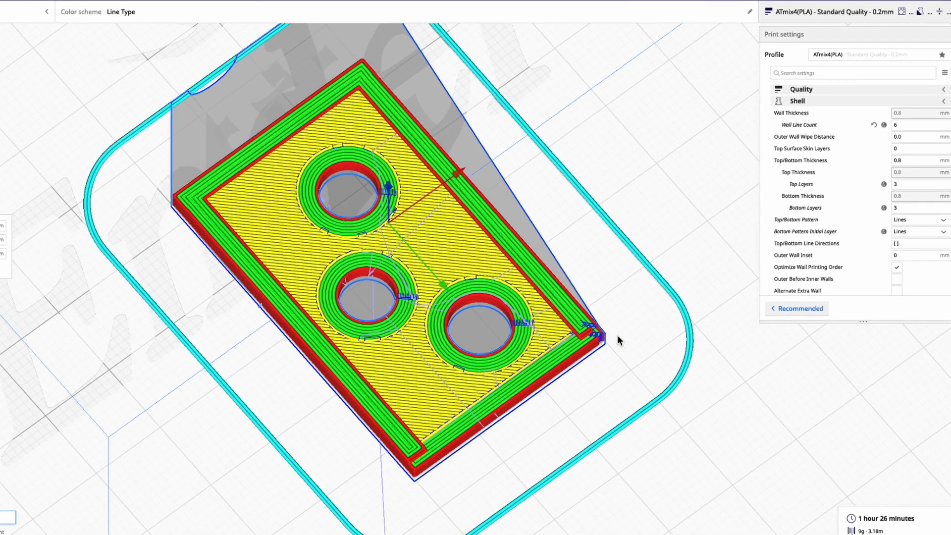
scroll(495, 332, "up", 5)
scroll(489, 331, "down", 3)
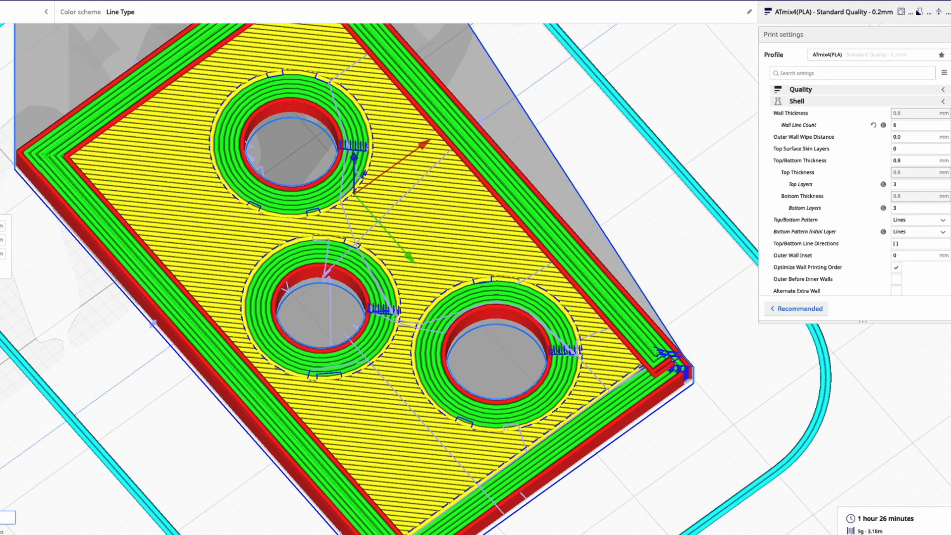
key("Down")
key("Down")
key("Down")
key("Down")
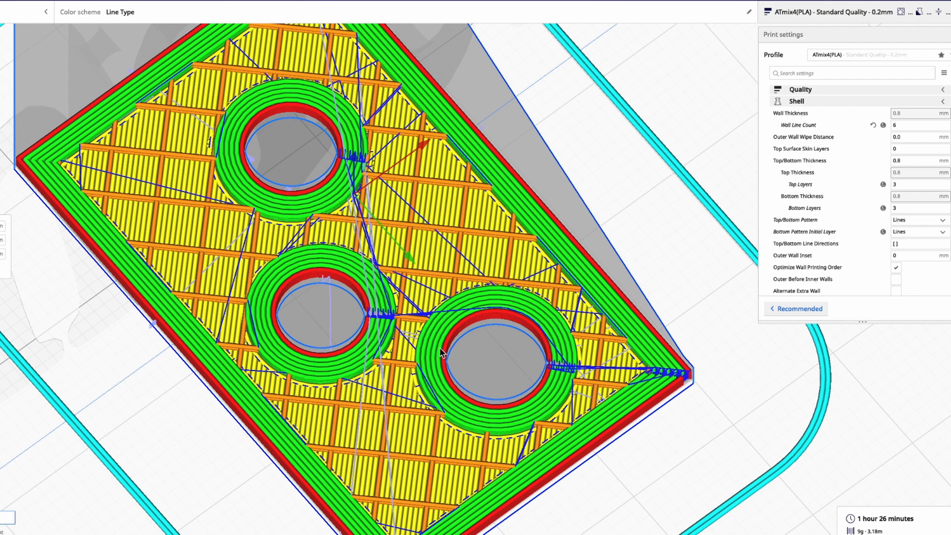
key("Up")
key("Up")
key("Up")
key("Up")
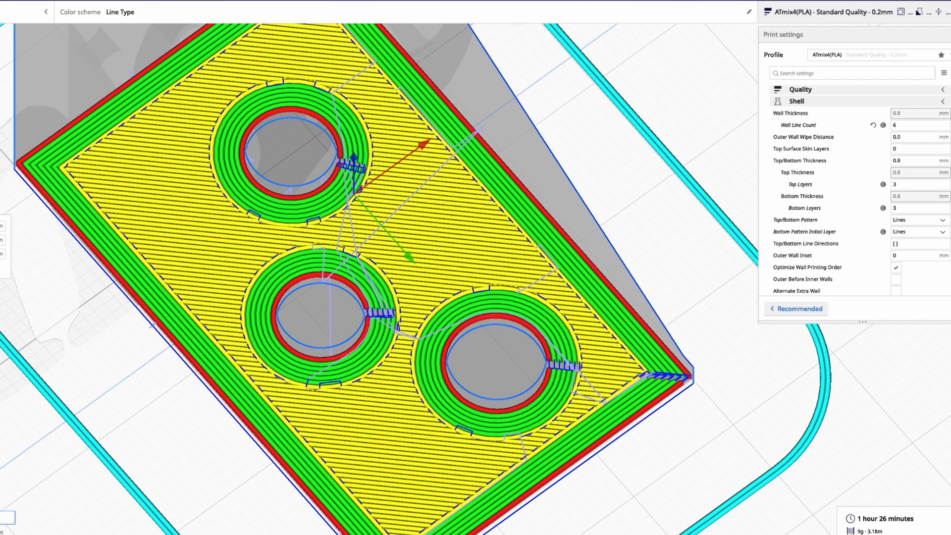
key("Down")
key("Down")
key("Down")
key("Down")
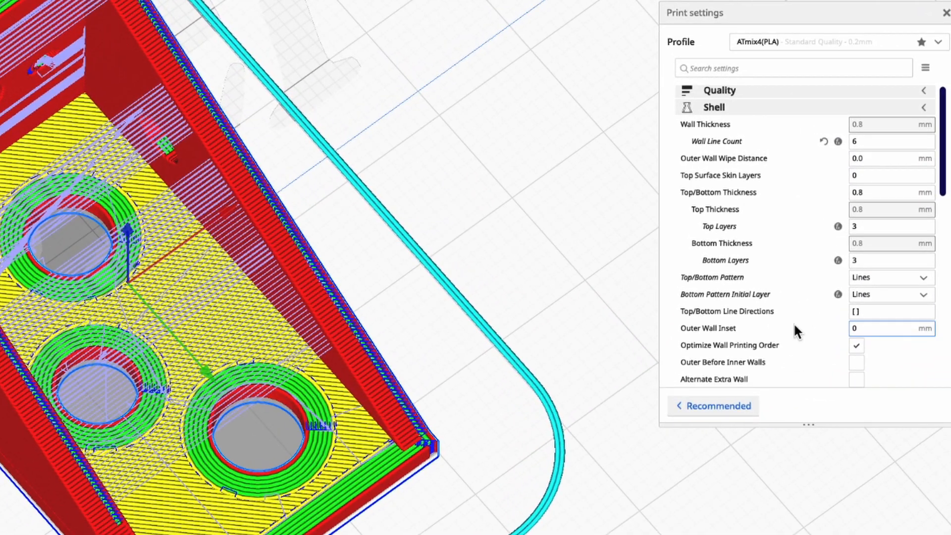
left_click(777, 112)
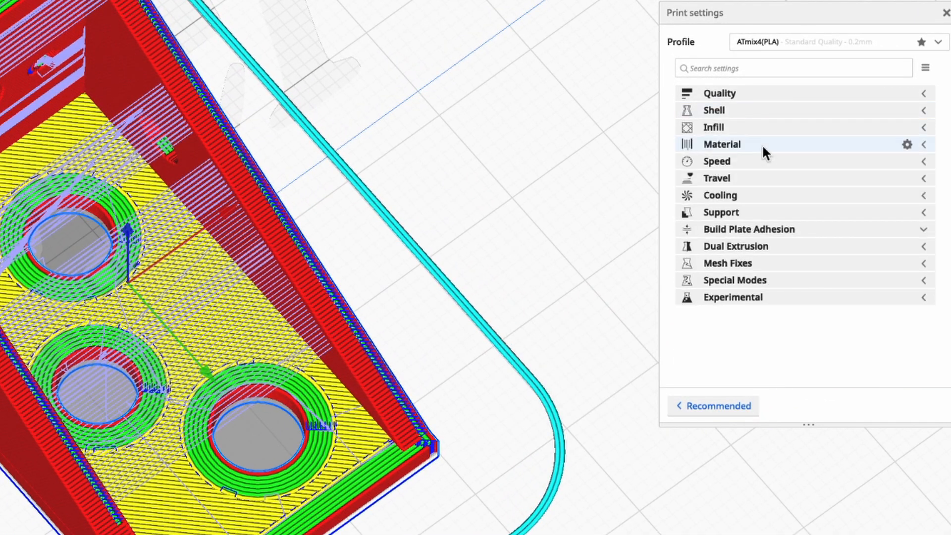
Expand the Infill settings and lower the layer preview to the infill layer in the motor mount's base
middle_click_drag(453, 146, 453, 228)
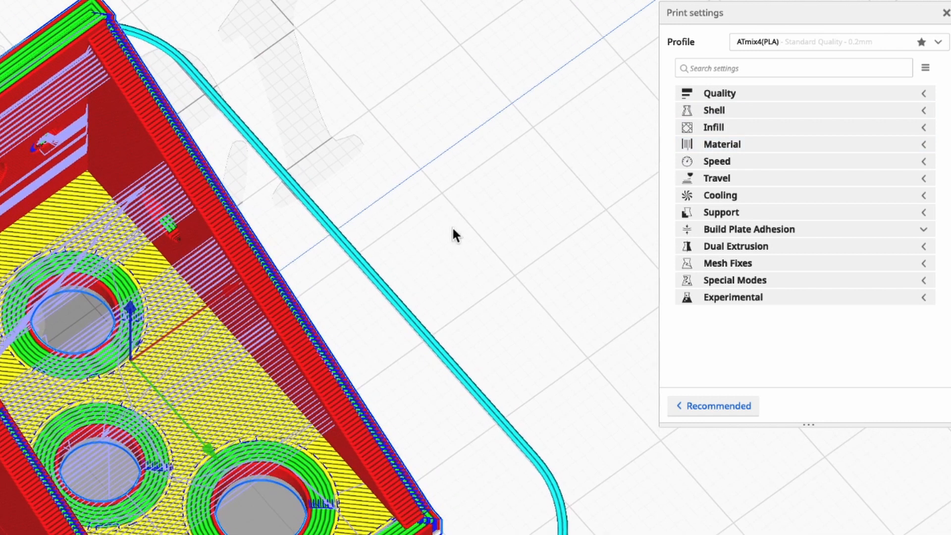
left_click(773, 130)
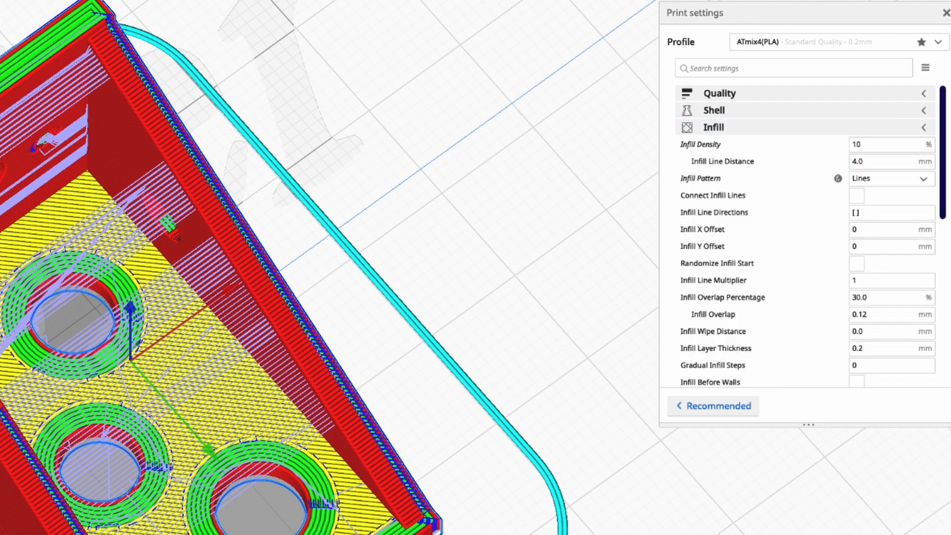
left_click_drag(950, 248, 941, 455)
mouse_move(875, 171)
mouse_move(882, 145)
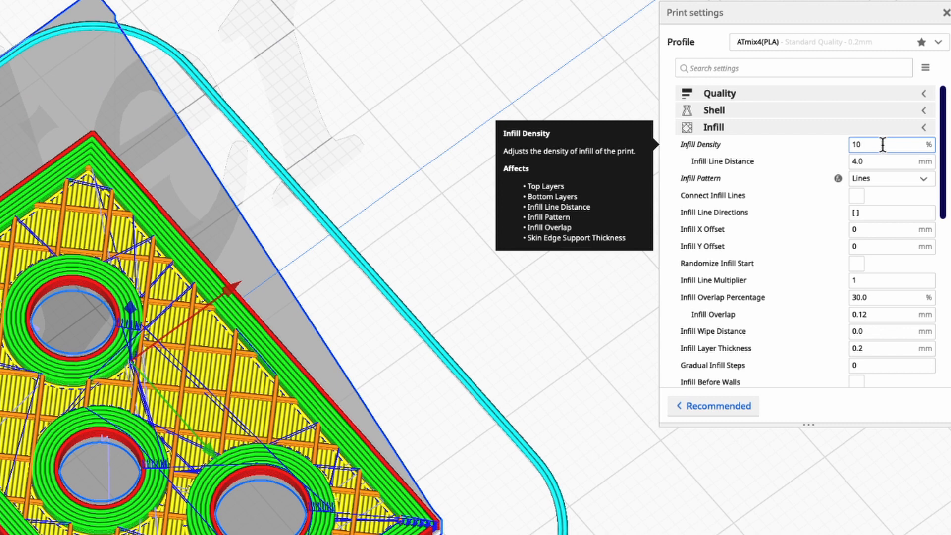
Set the Infill Density to 5% and slice the motor mount again
left_click(883, 145)
type("15")
key("BackSpace")
key("BackSpace")
type("5")
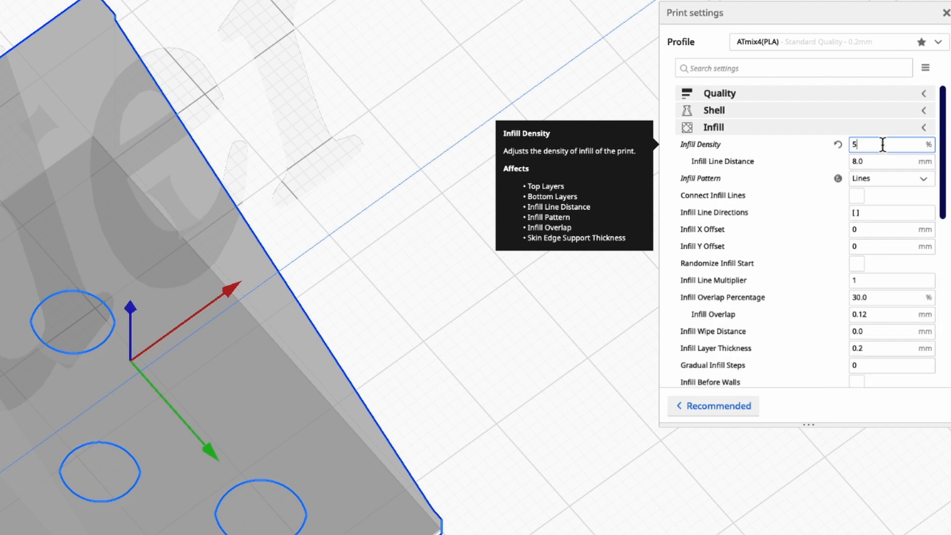
key("Return")
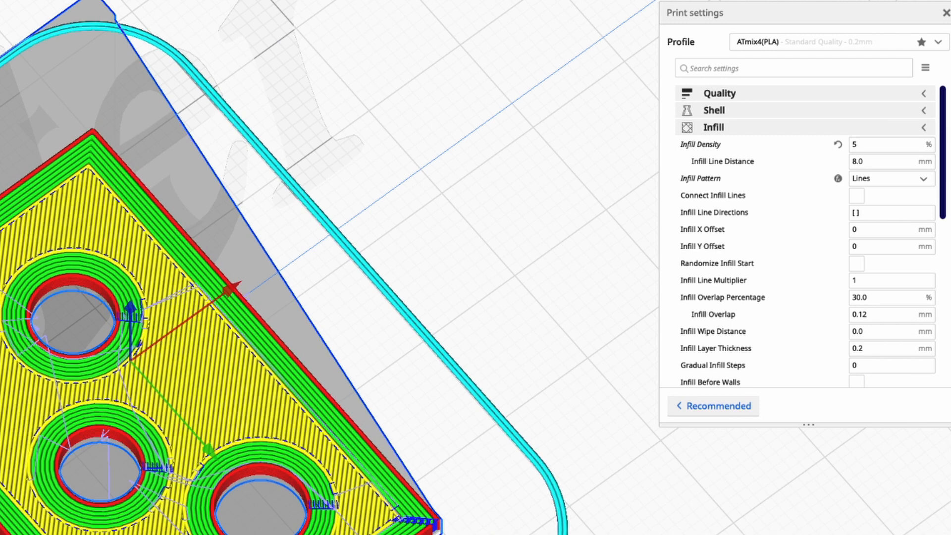
Step the layer preview back and forth around the base's infill to compare the sparse lines with the solid layers
key("Down")
key("Up")
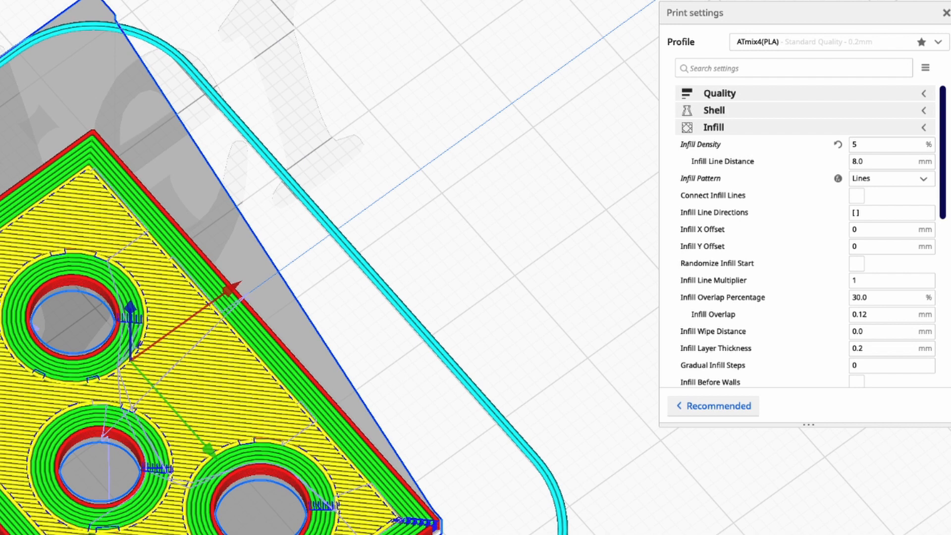
key("Down")
key("Up")
key("Up")
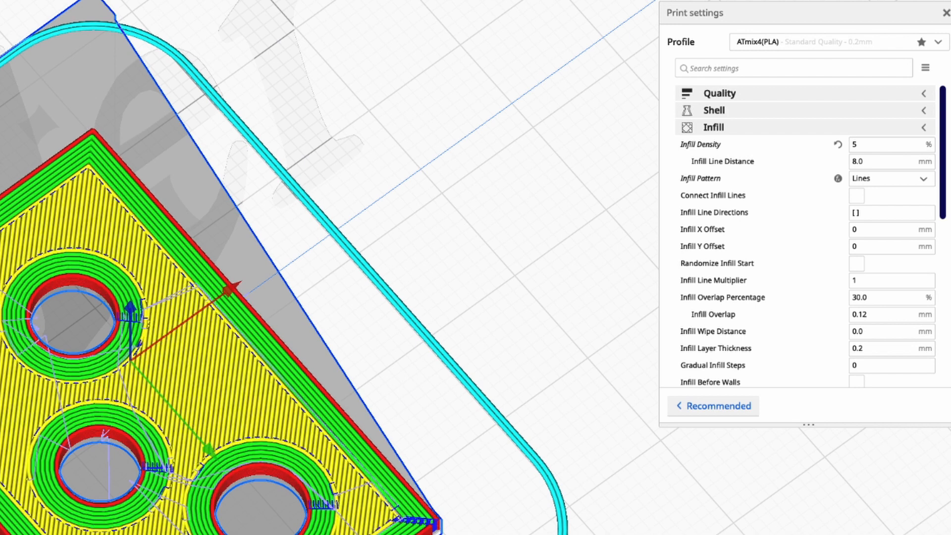
key("Down")
key("Down")
key("Down")
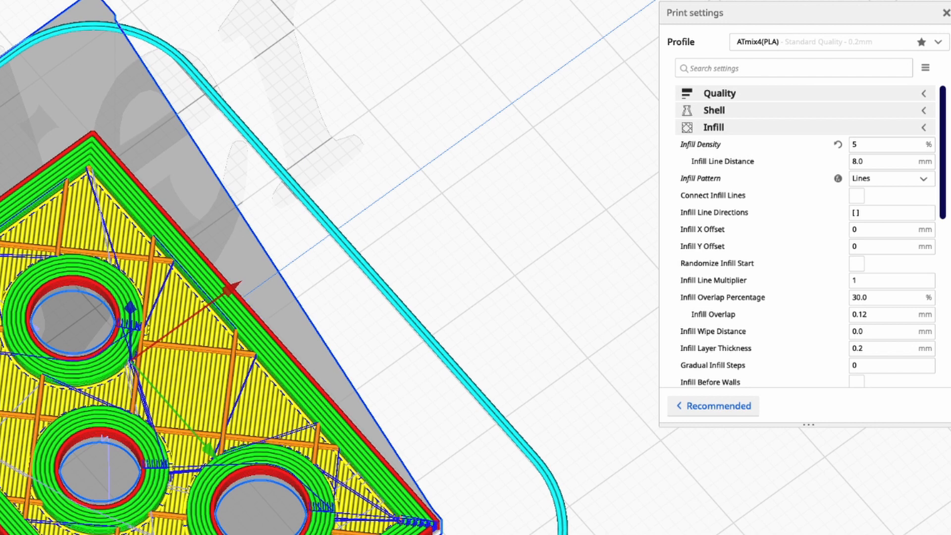
key("Up")
key("Up")
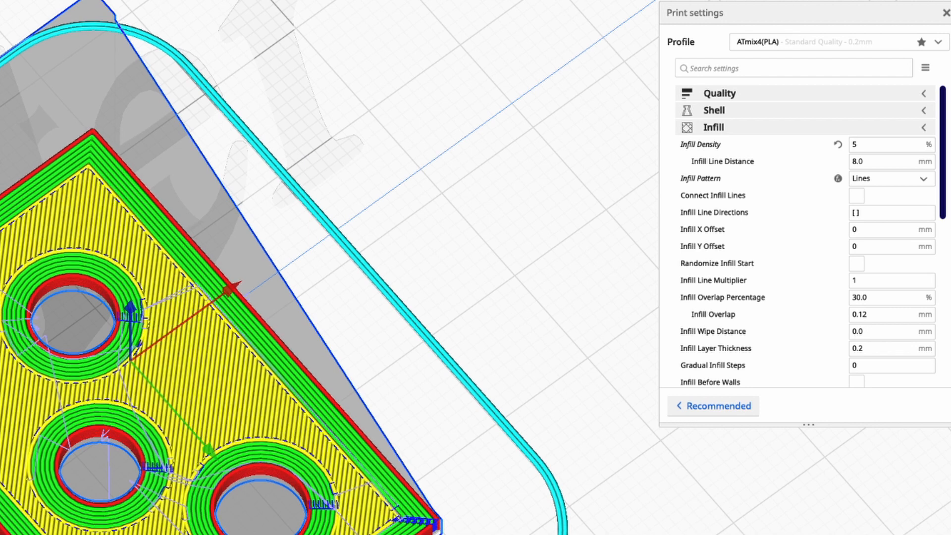
Raise the layer preview from the base into the side walls to check them for infill
key("Up")
key("Up")
key("Up")
key("Up")
key("Up")
key("Up")
key("Up")
key("Up")
key("Up")
key("Up")
key("Up")
key("Up")
key("Up")
key("Up")
key("Up")
key("Up")
key("Up")
key("Up")
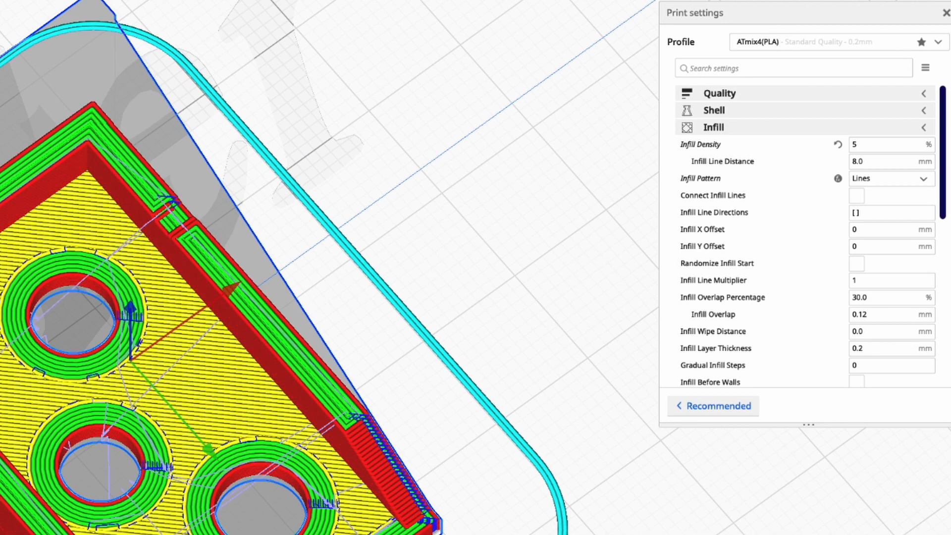
Lower the layer preview to the base's solid bottom layers and step back up to its infill
key("Down")
key("Down")
key("Down")
key("Down")
key("Down")
key("Down")
key("Down")
key("Down")
key("Down")
key("Down")
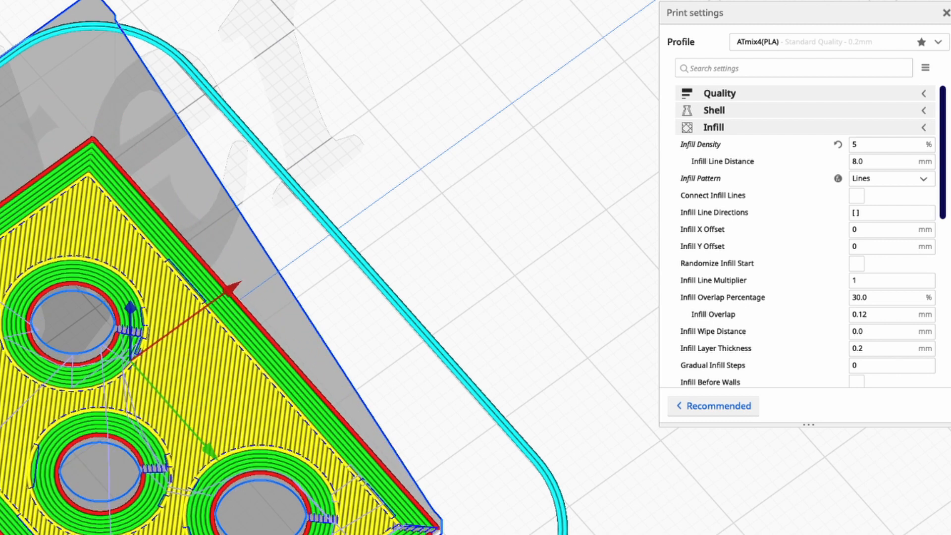
key("Up")
key("Up")
key("Up")
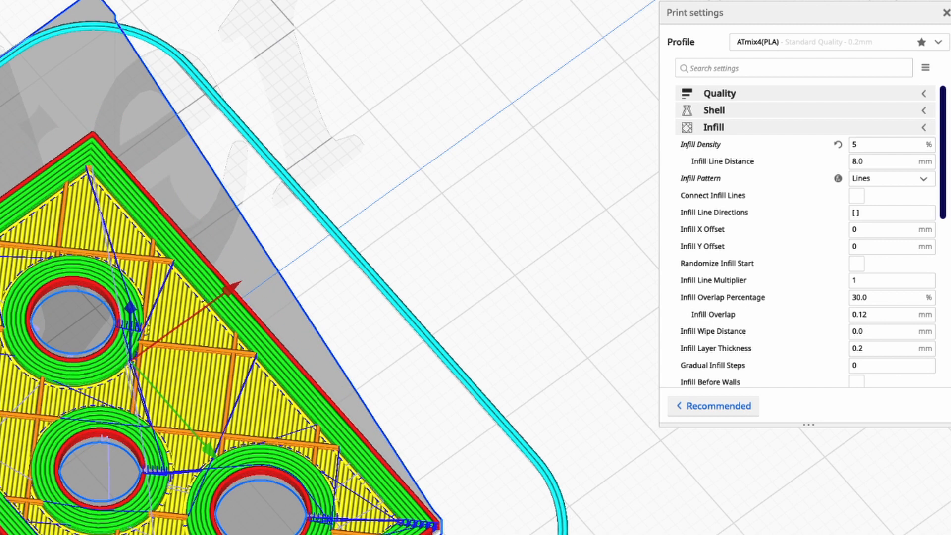
Compare the base's infill layers with the solid layers above them and examine the infill lines between the holes up close
key("Up")
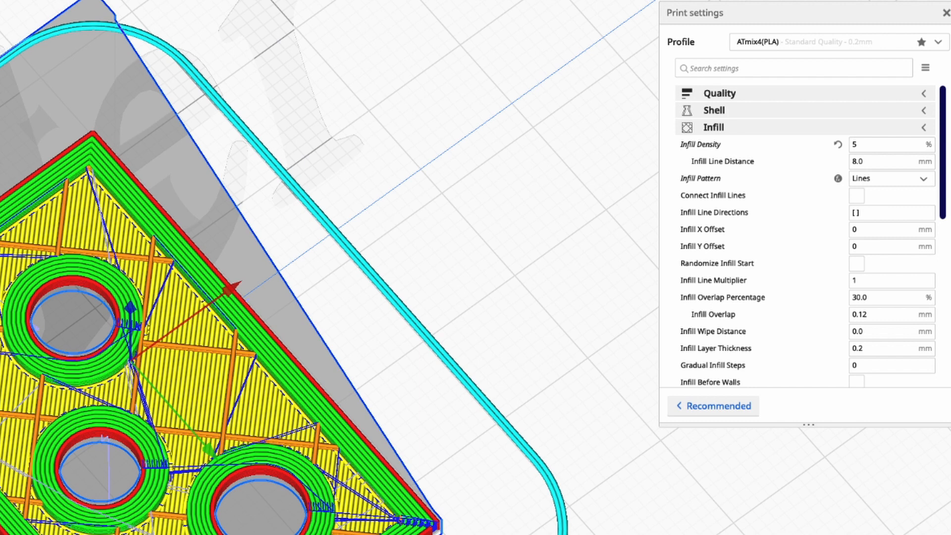
key("Up")
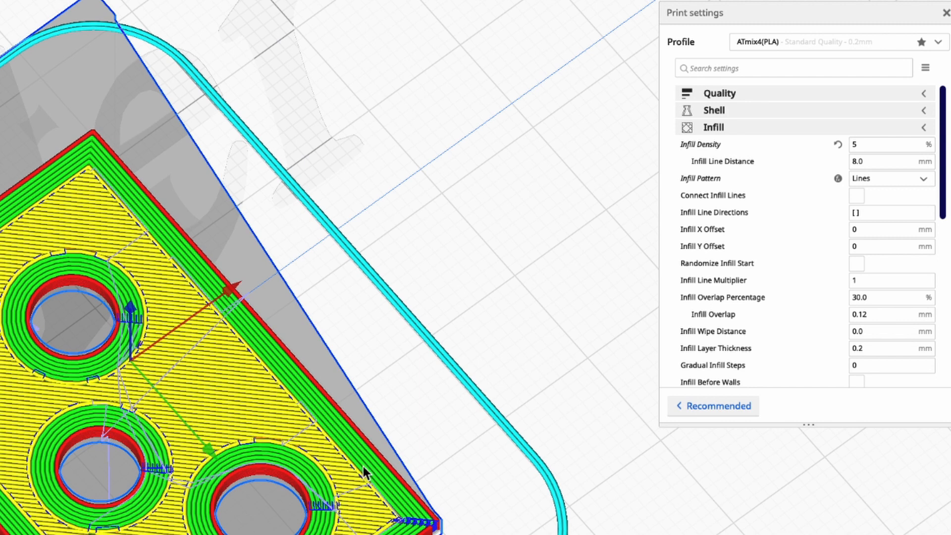
key("Up")
key("Up")
key("Up")
key("Up")
key("Up")
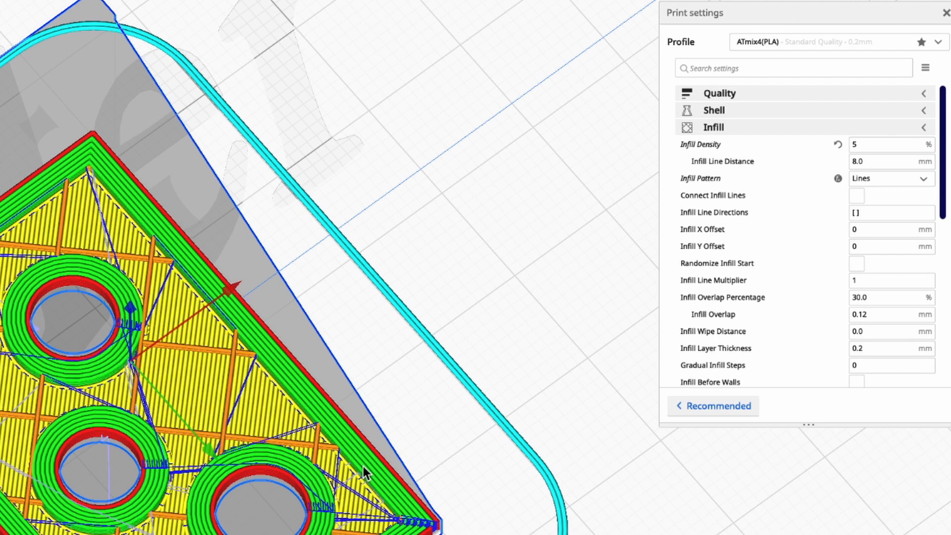
key("Up")
key("Up")
key("Up")
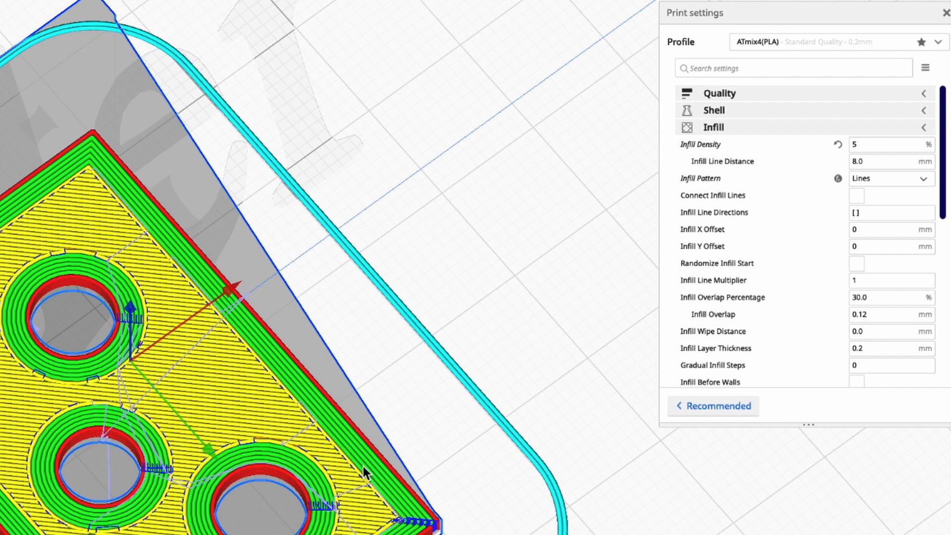
key("Up")
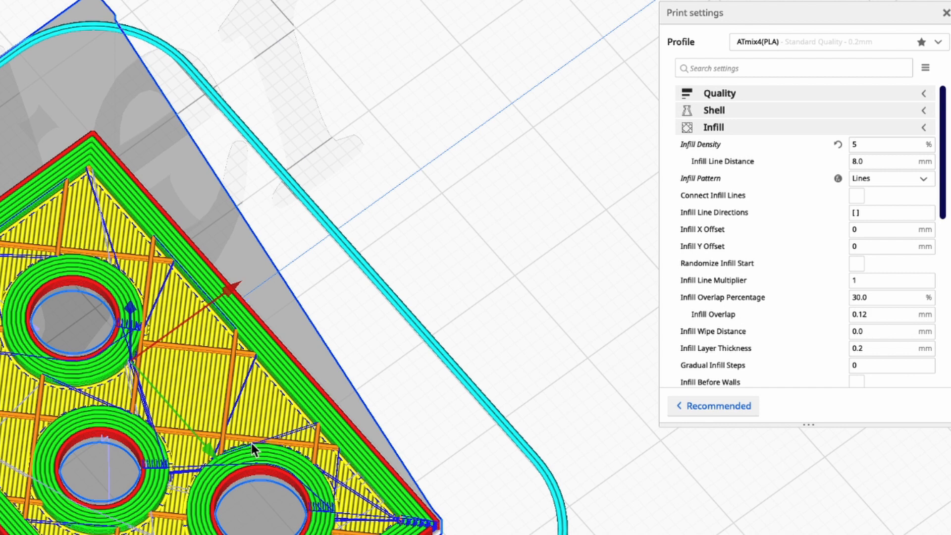
scroll(242, 385, "up", 3)
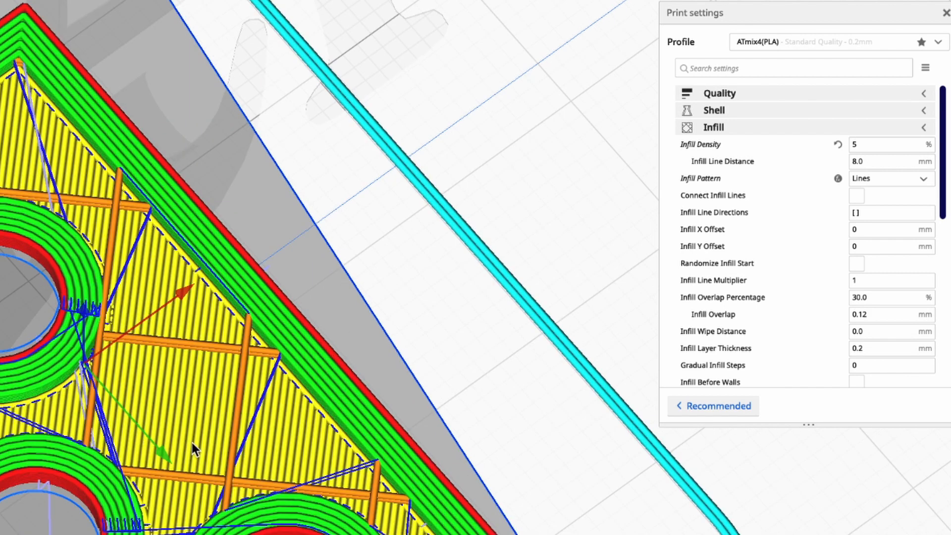
scroll(195, 461, "down", 3)
Review the remaining Infill settings, including the skin options, and collapse the Infill category
left_click(931, 213)
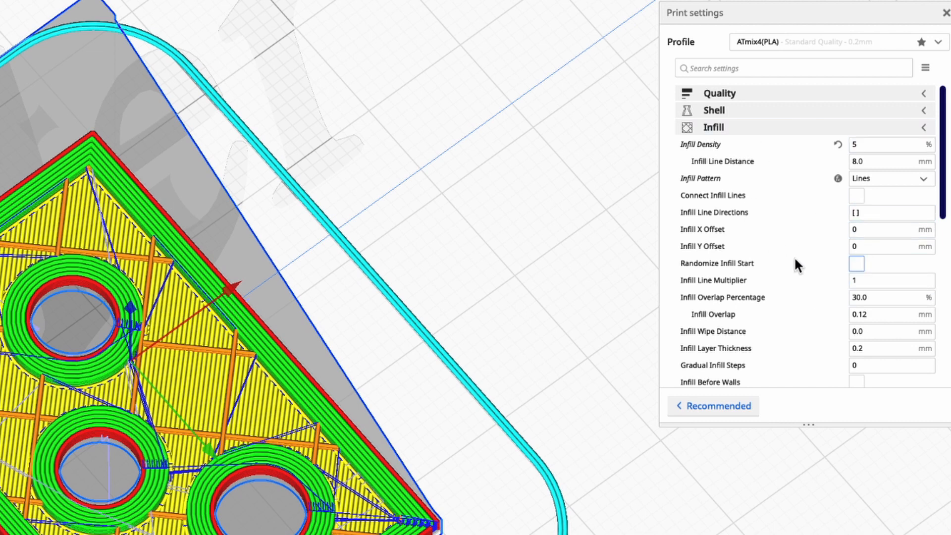
mouse_move(796, 260)
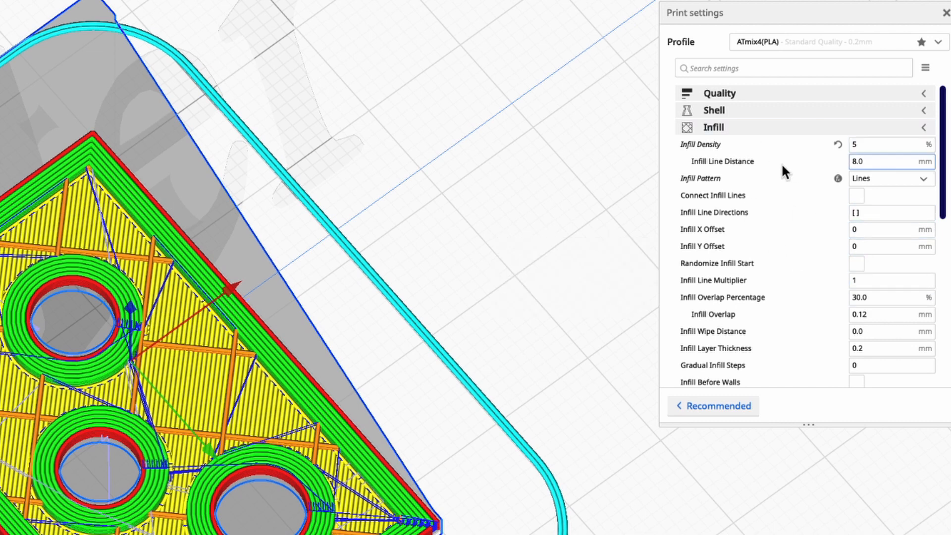
mouse_move(787, 157)
scroll(785, 154, "down", 8)
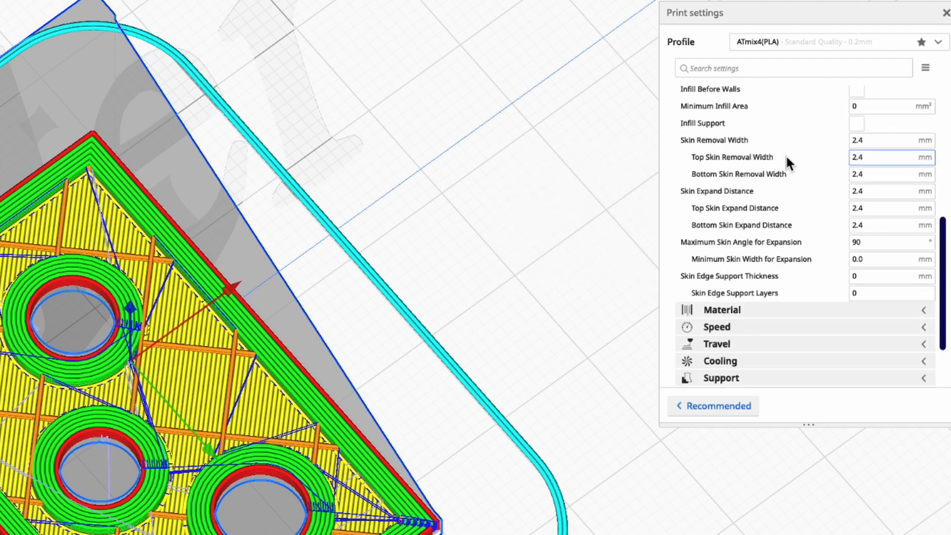
scroll(785, 155, "up", 8)
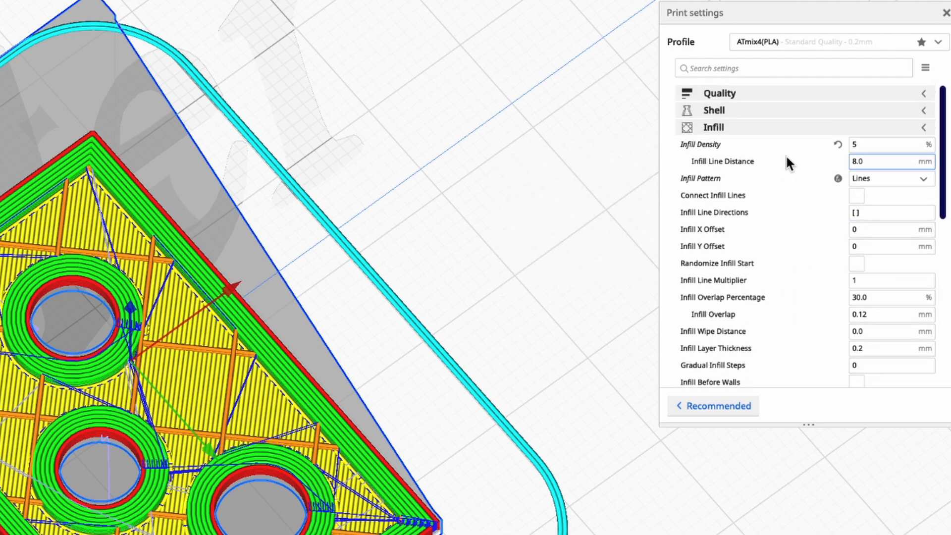
left_click(768, 128)
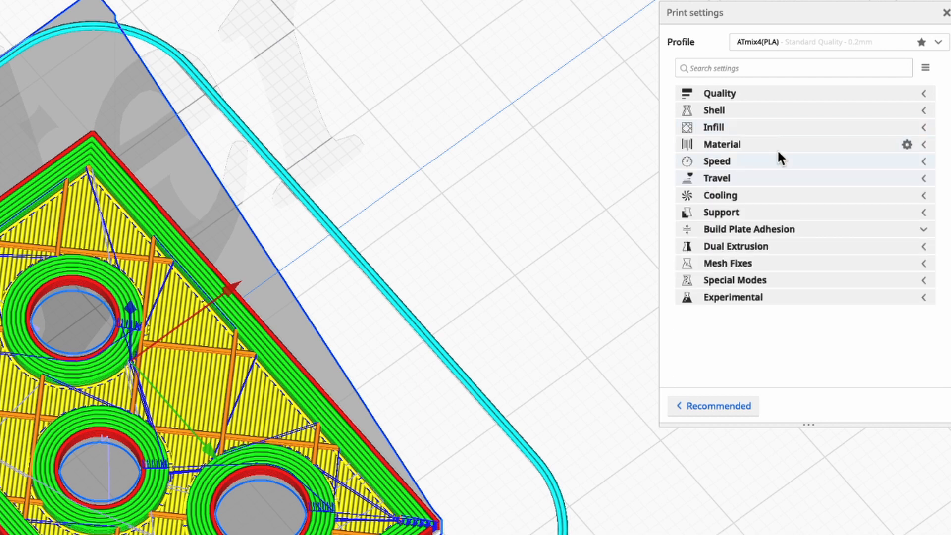
Expand the Material settings and set the Printing Temperature to 220 °C
left_click(779, 143)
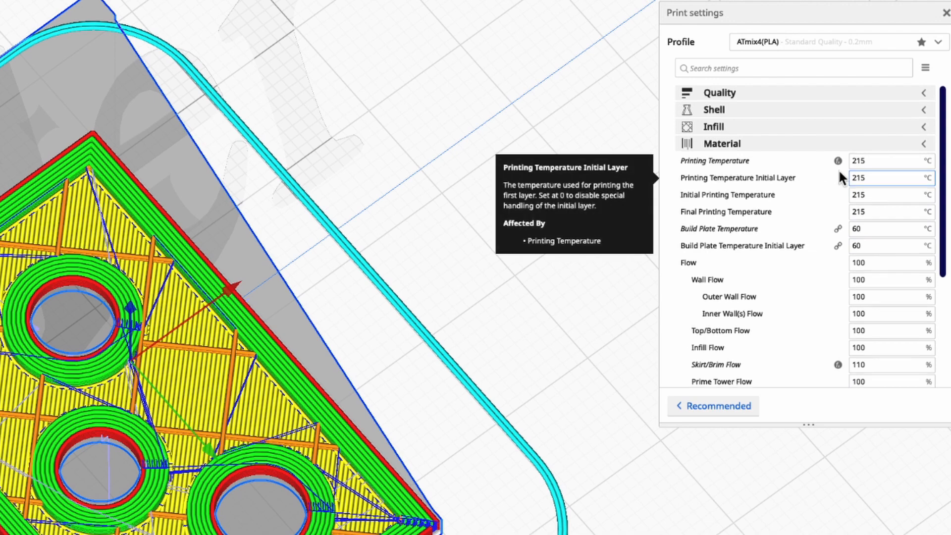
mouse_move(872, 161)
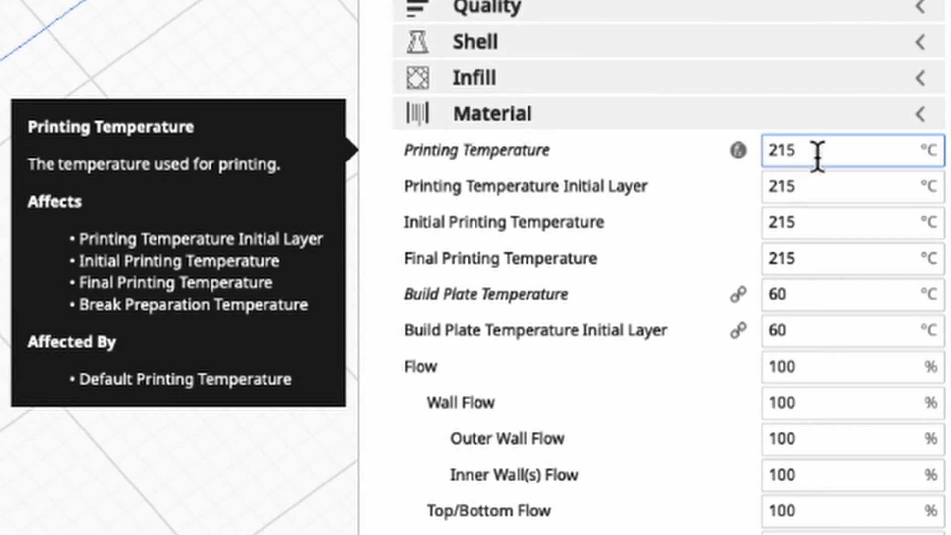
key("BackSpace")
key("BackSpace")
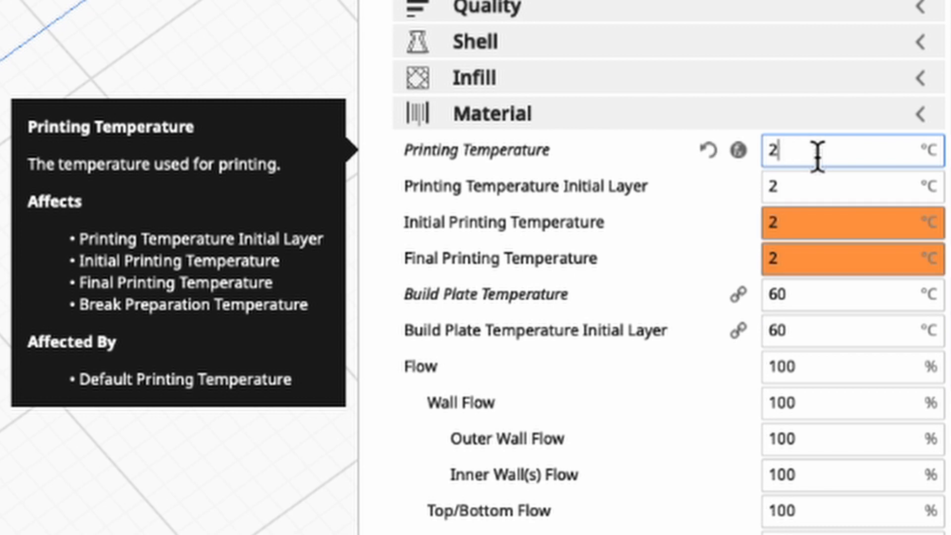
type("20")
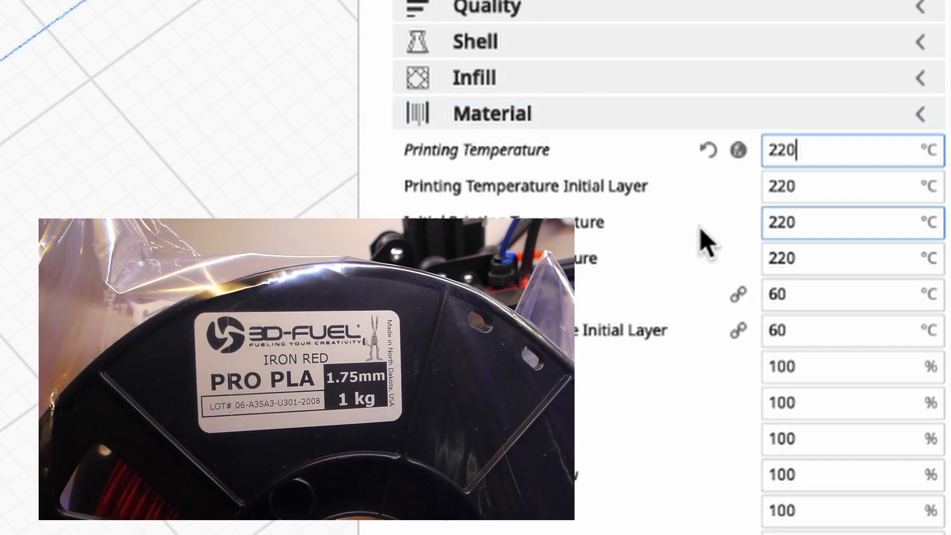
Review the initial and final printing temperatures, the build plate temperature and the flow values in the Material settings
scroll(630, 363, "down", 1)
left_click(822, 294)
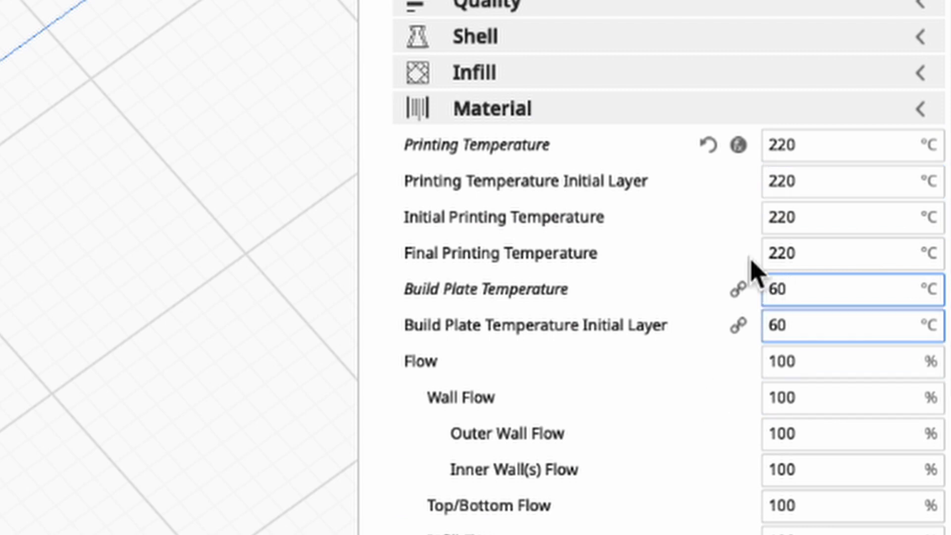
mouse_move(751, 260)
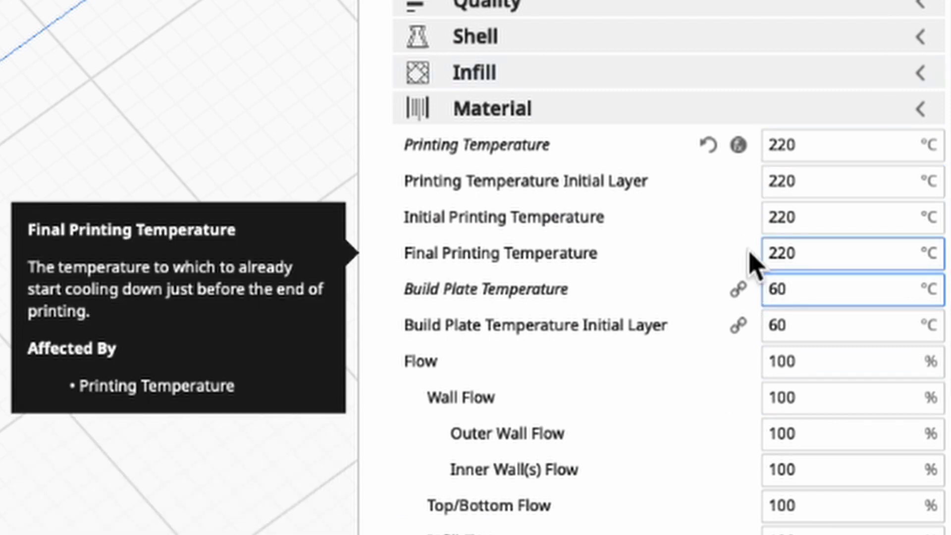
mouse_move(723, 228)
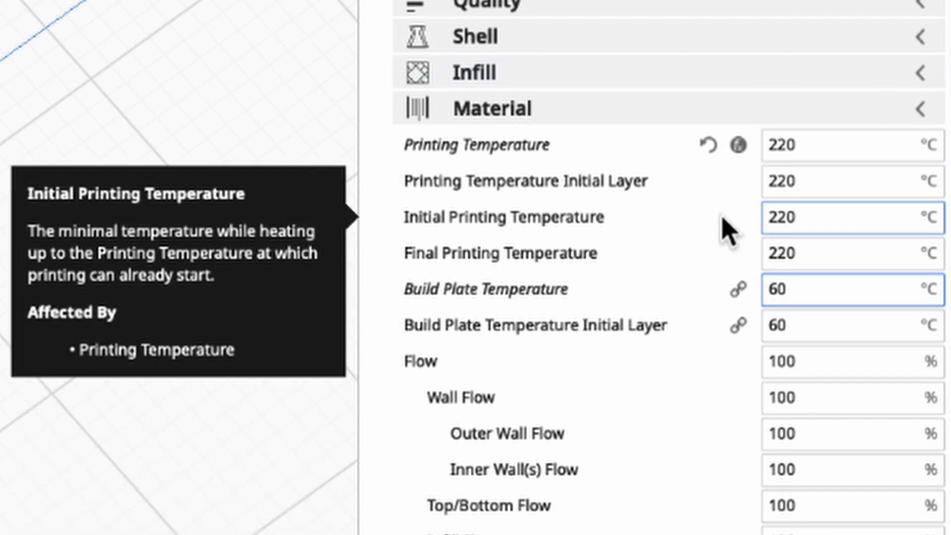
scroll(729, 287, "down", 1)
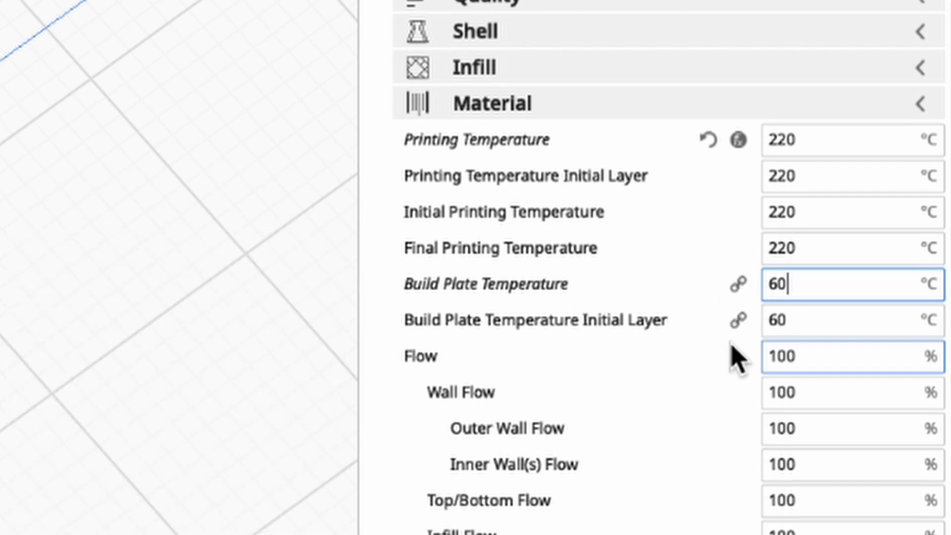
mouse_move(733, 354)
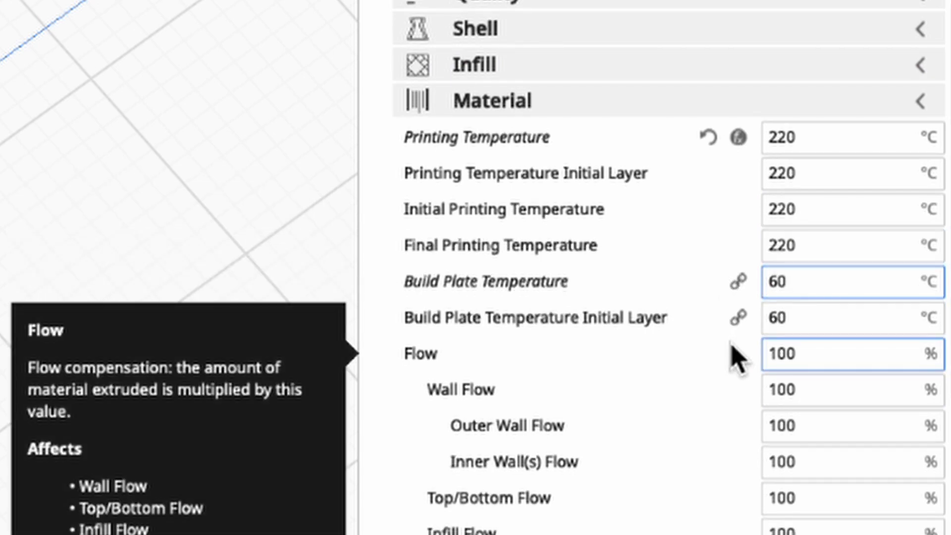
scroll(733, 353, "down", 5)
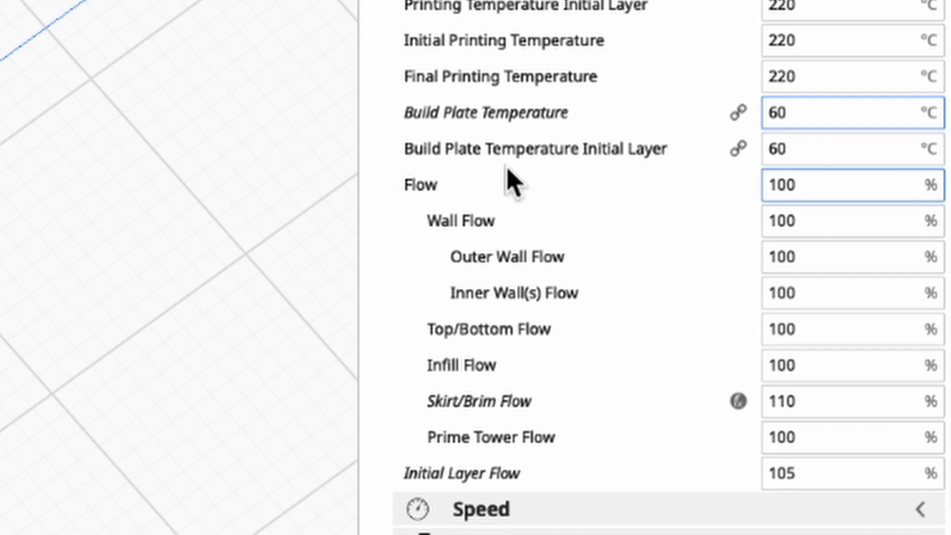
mouse_move(674, 198)
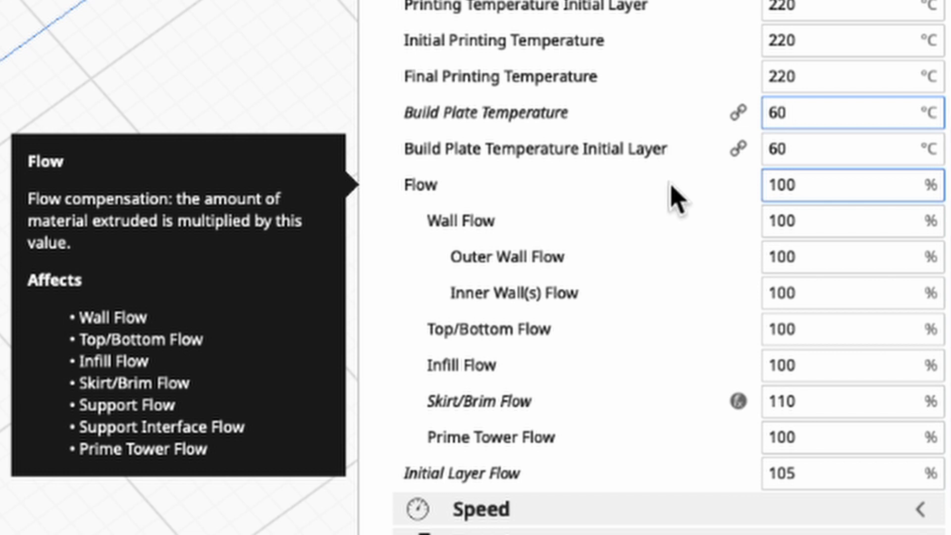
scroll(814, 196, "down", 1)
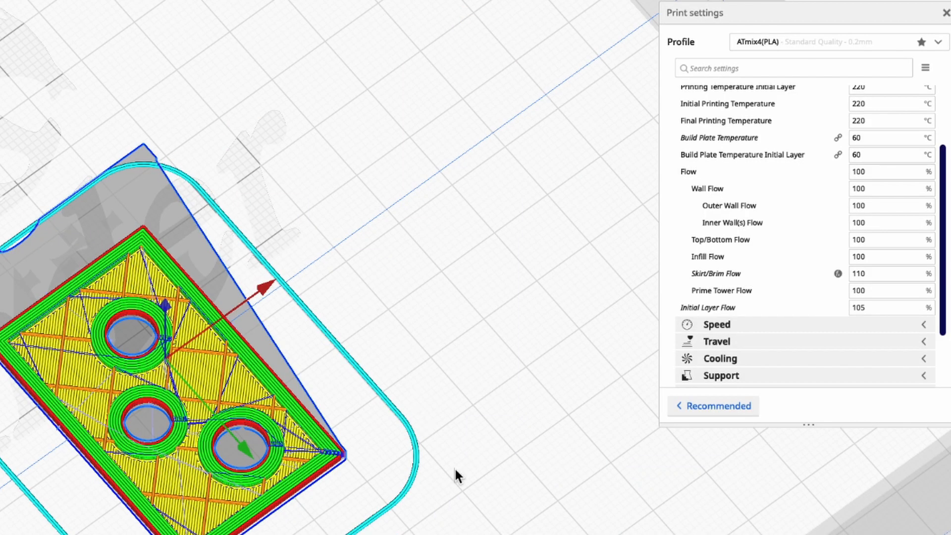
Review the Initial Layer Flow setting and collapse the Material category
scroll(456, 476, "up", 1)
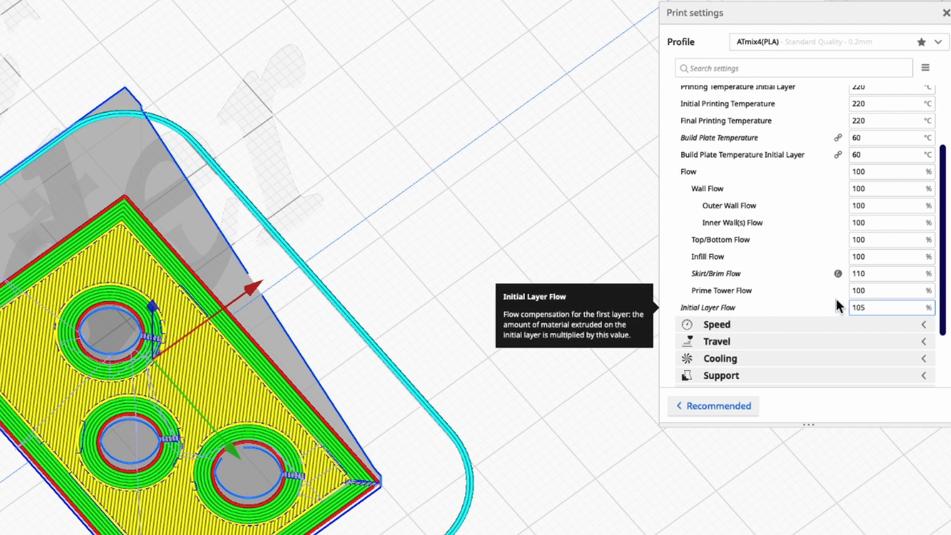
scroll(835, 296, "up", 3)
scroll(836, 299, "down", 1)
scroll(836, 299, "up", 1)
scroll(836, 299, "up", 1)
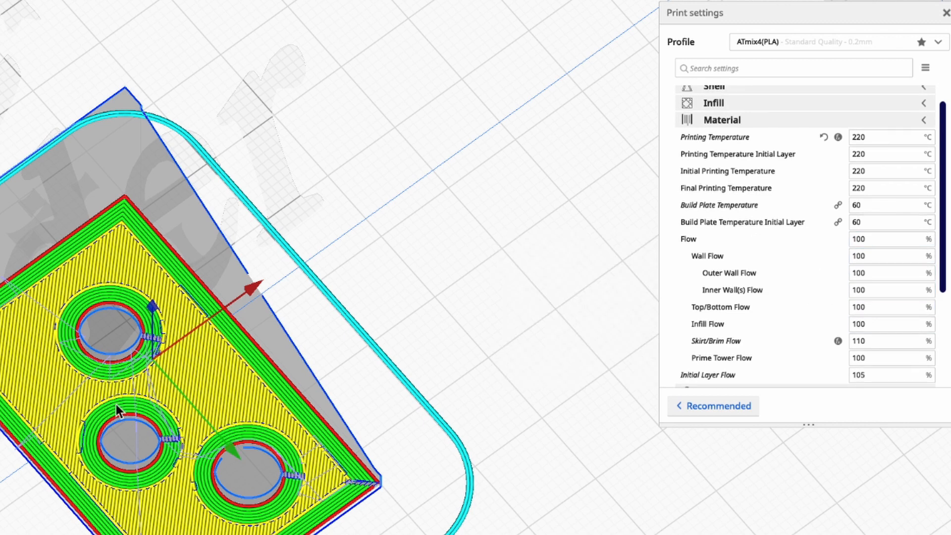
scroll(128, 406, "up", 2)
scroll(373, 405, "down", 1)
left_click(798, 122)
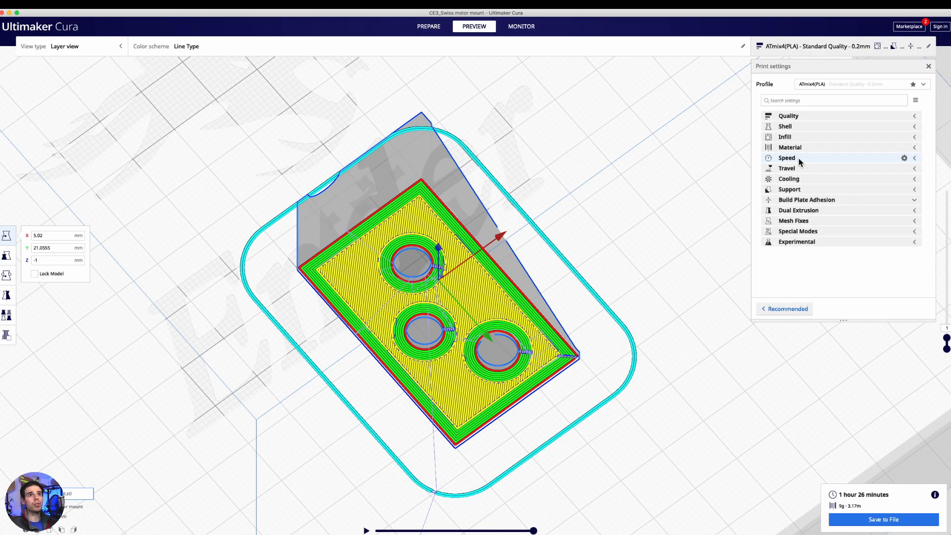
Expand the Speed settings and review the print speed and the outer and inner wall speeds
left_click(799, 159)
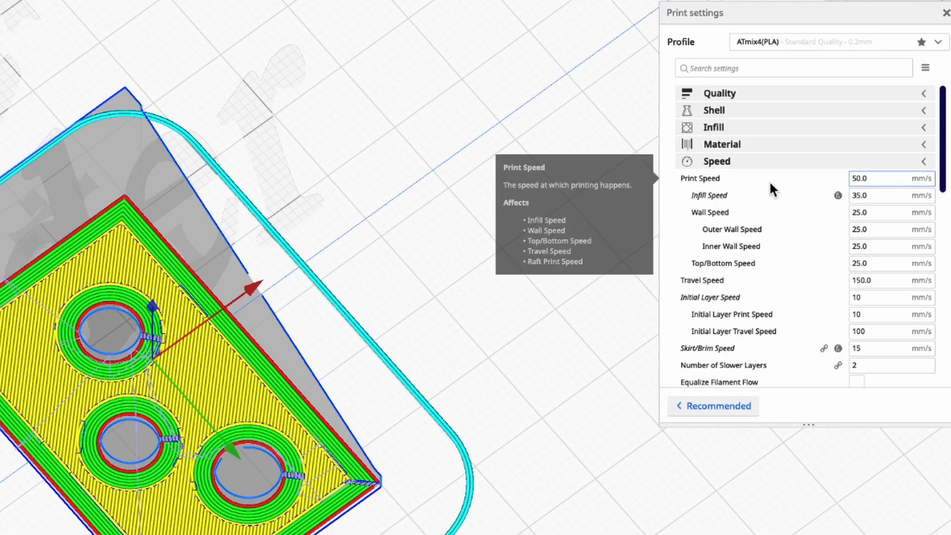
mouse_move(767, 186)
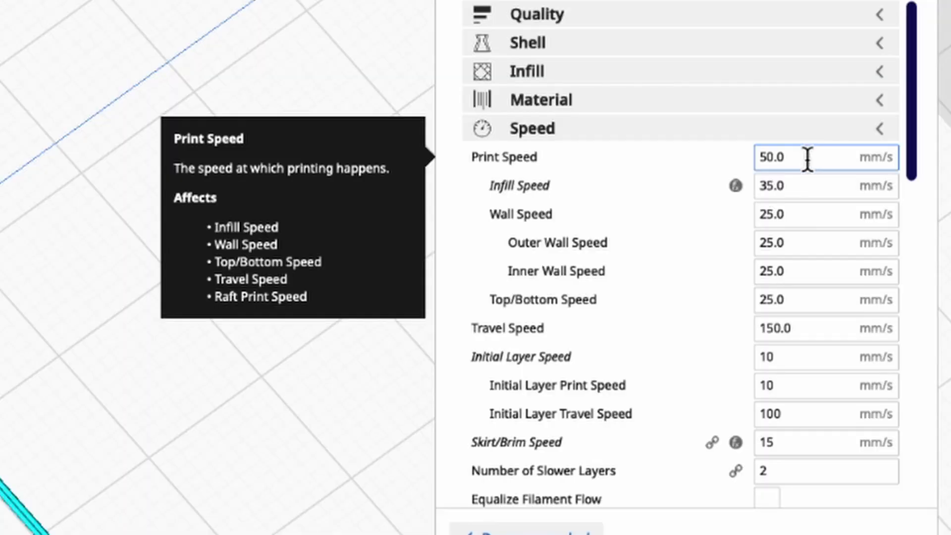
mouse_move(757, 237)
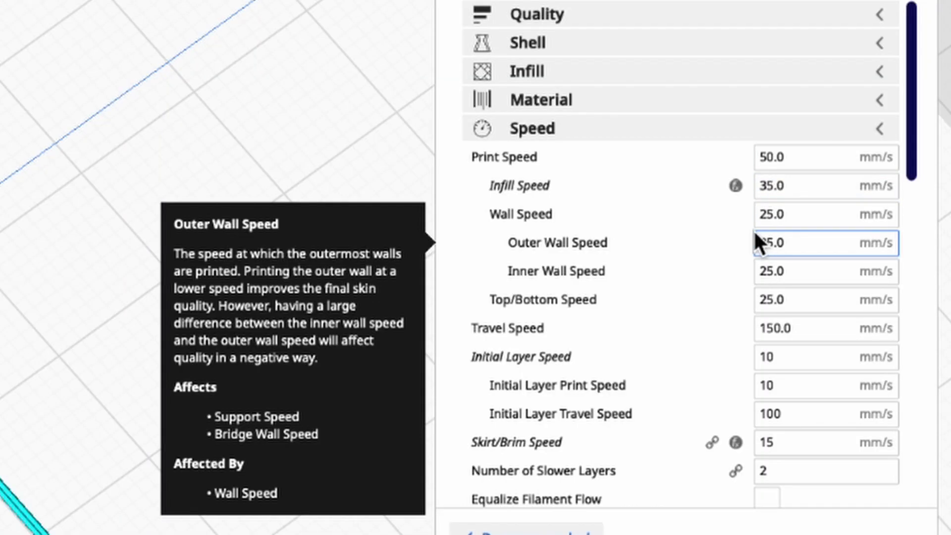
mouse_move(652, 212)
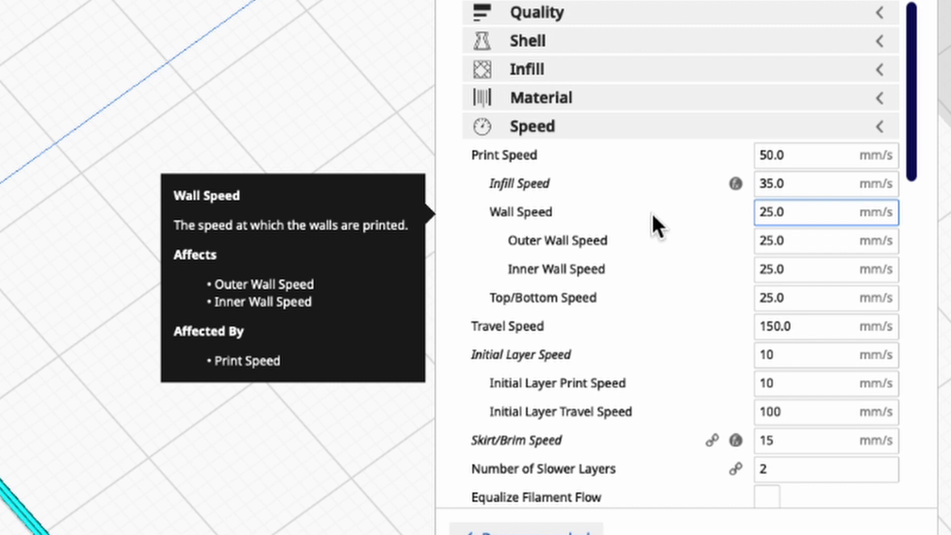
scroll(649, 199, "down", 1)
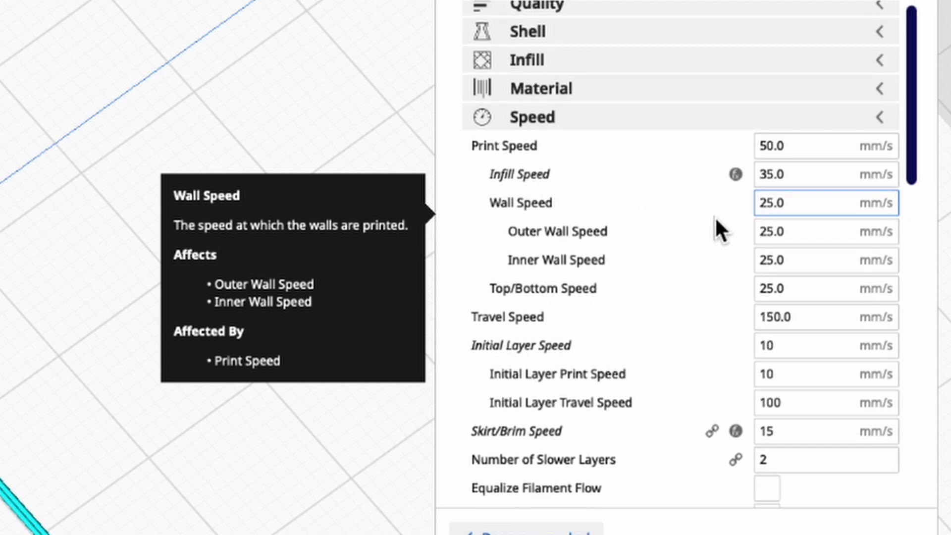
scroll(669, 193, "down", 1)
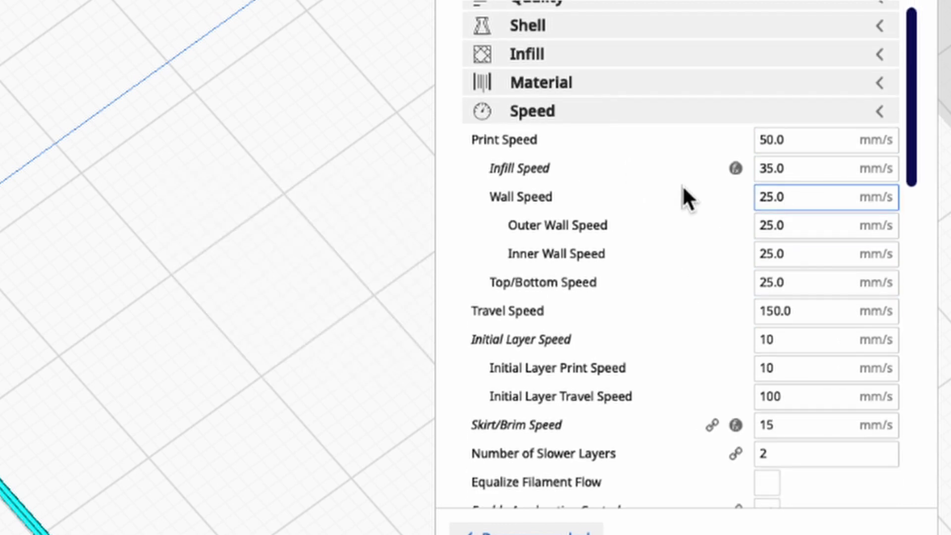
Examine the initial layer print and travel speeds and the Number of Slower Layers setting
scroll(756, 213, "down", 1)
scroll(774, 230, "down", 1)
scroll(788, 289, "down", 2)
scroll(723, 298, "down", 1)
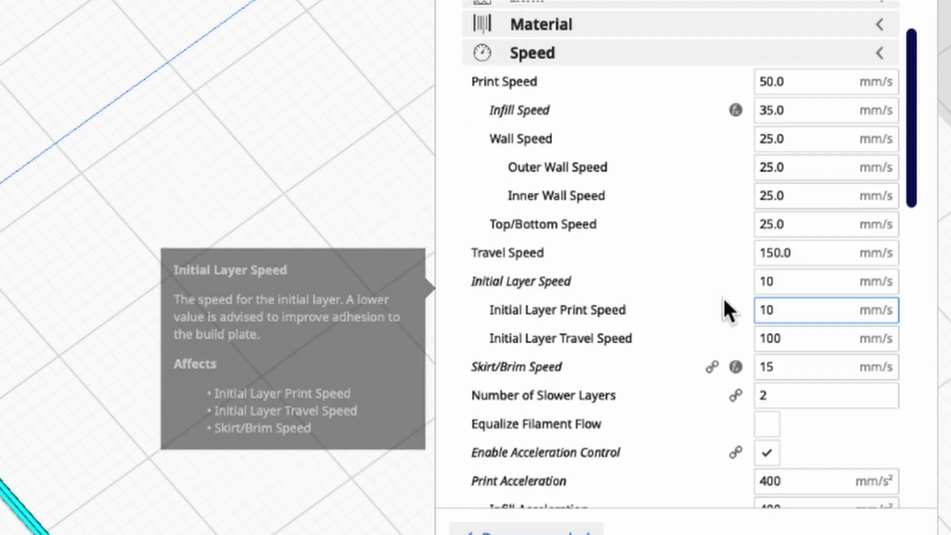
scroll(724, 297, "down", 2)
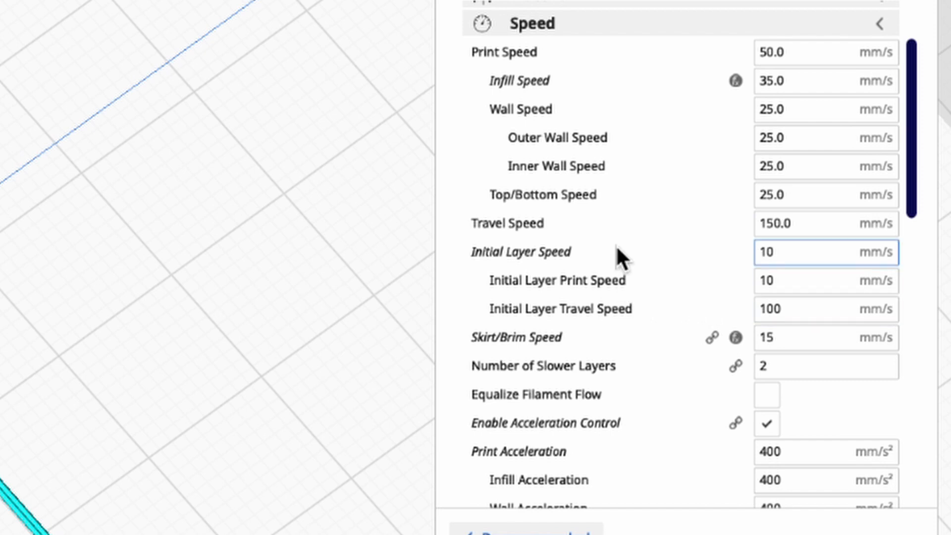
mouse_move(645, 257)
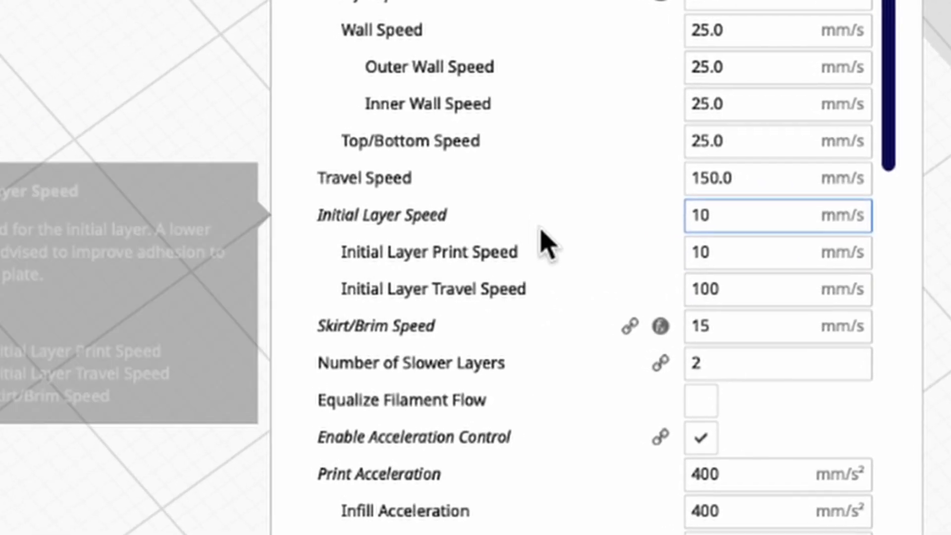
mouse_move(548, 248)
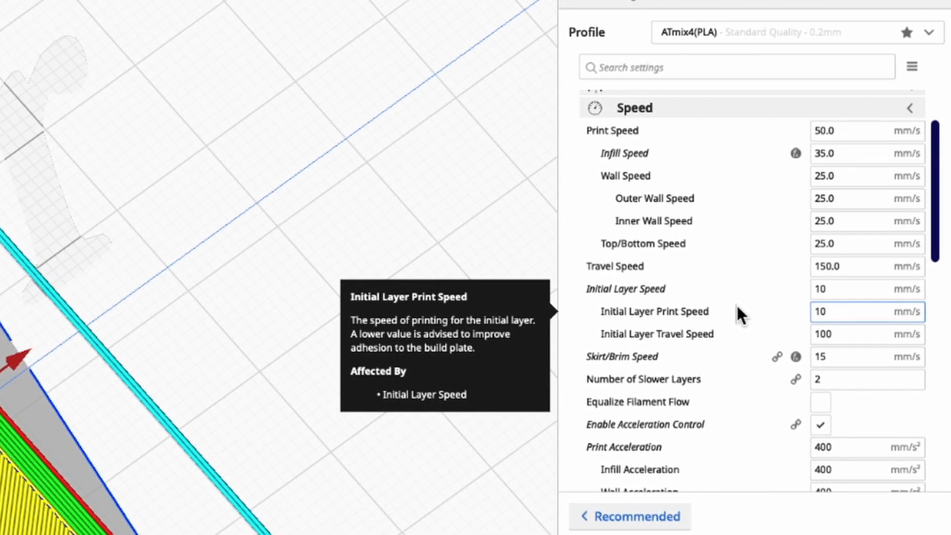
mouse_move(661, 293)
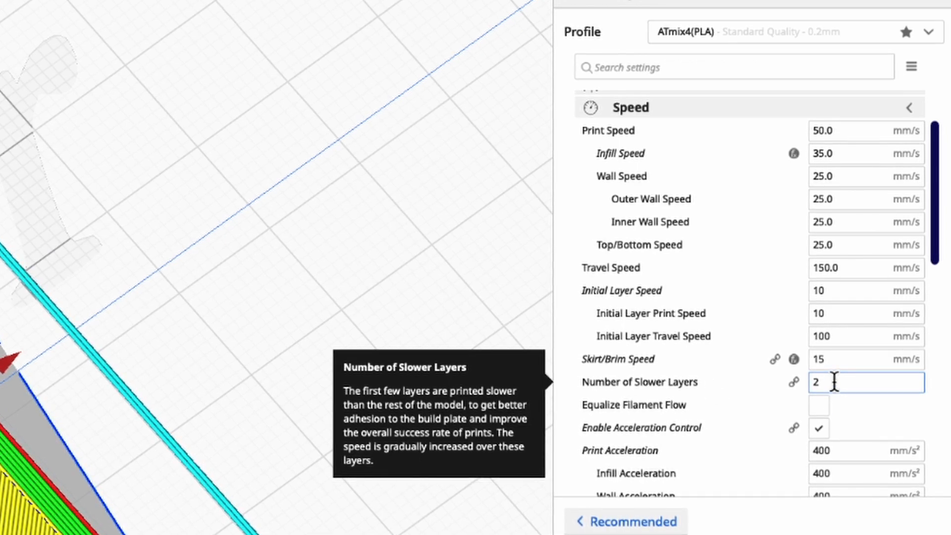
Review the acceleration and jerk control values and collapse the Speed category
scroll(738, 303, "down", 1)
scroll(738, 300, "down", 5)
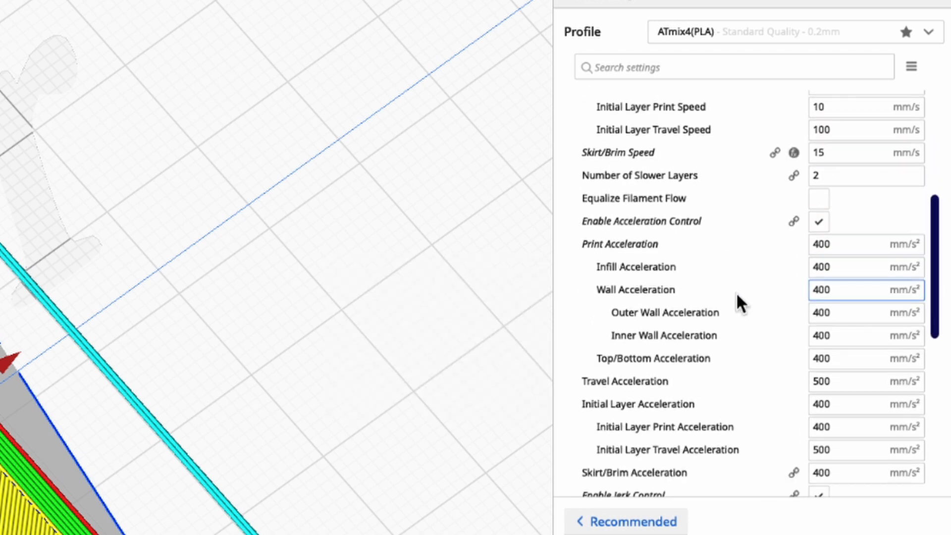
scroll(738, 296, "down", 5)
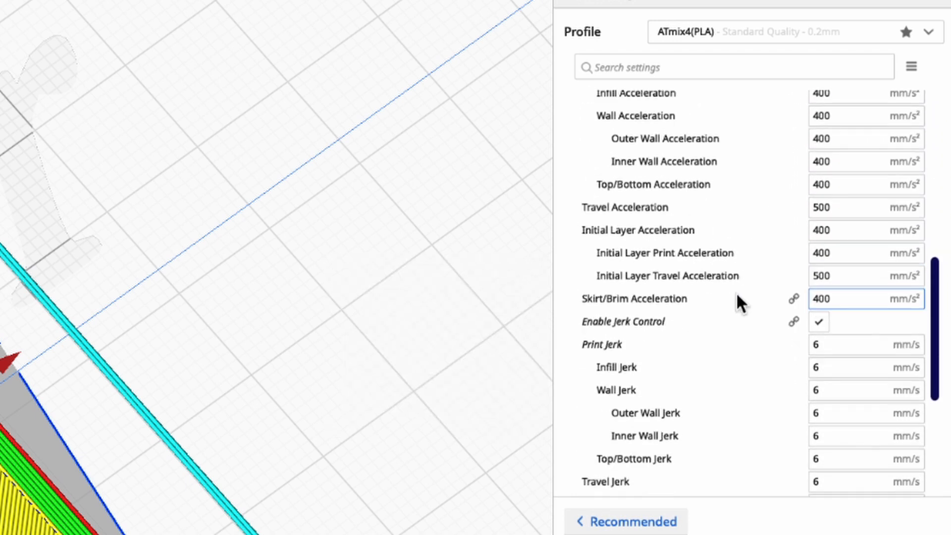
scroll(737, 296, "down", 5)
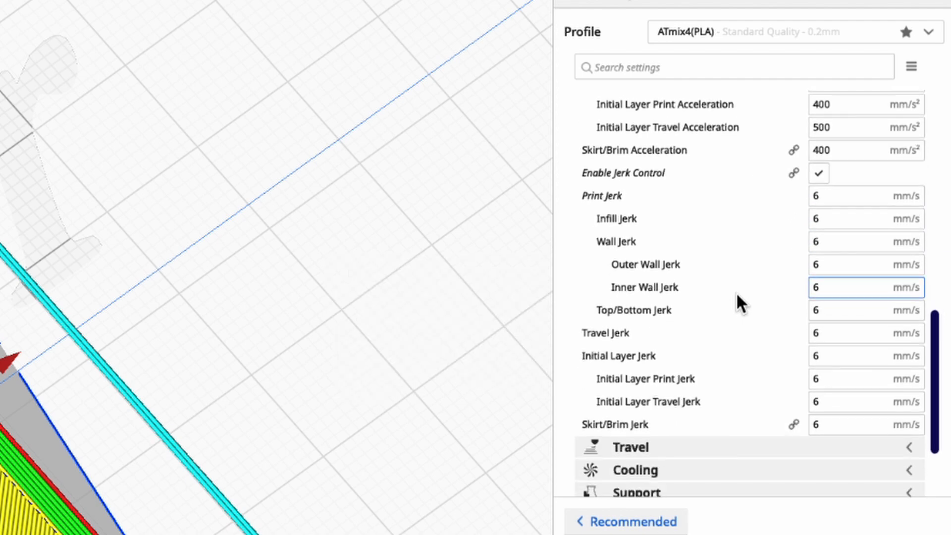
scroll(737, 297, "down", 1)
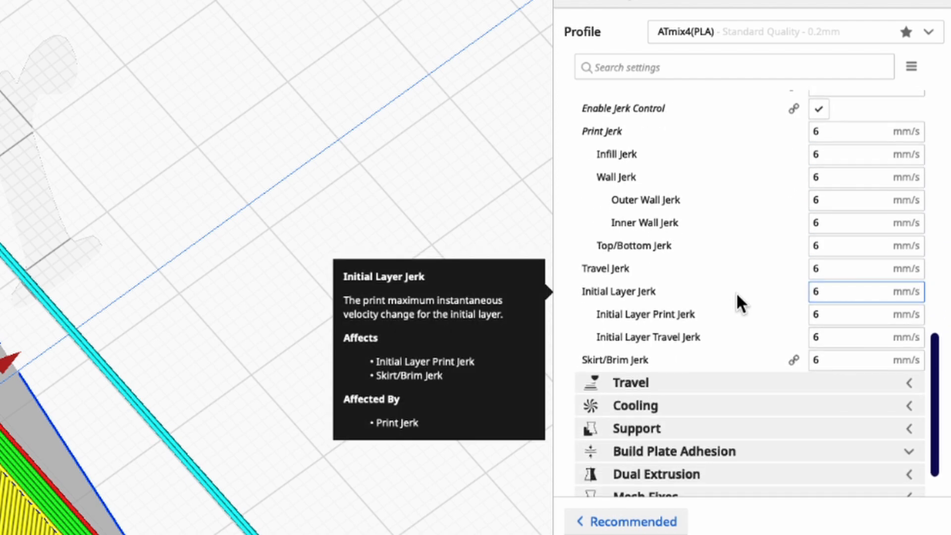
scroll(738, 297, "up", 11)
scroll(736, 292, "up", 10)
left_click(706, 193)
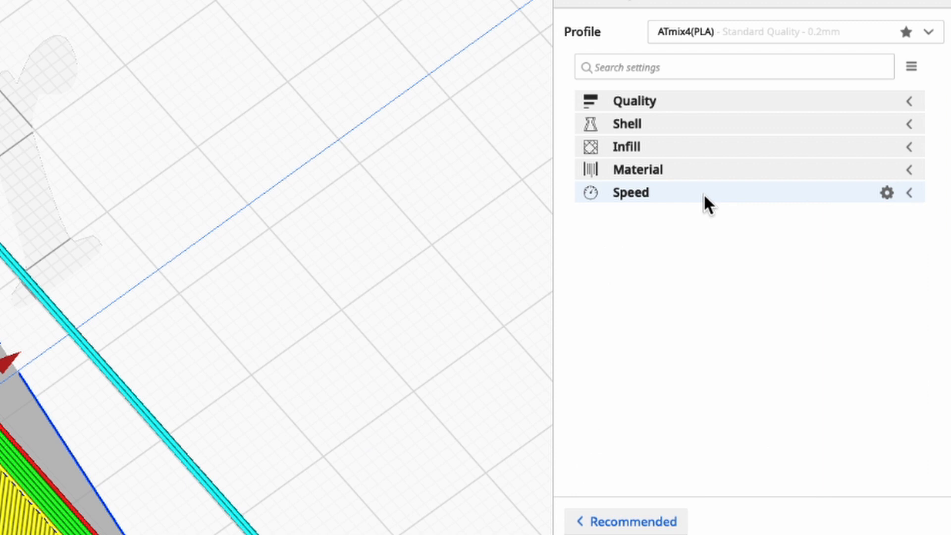
Expand the Travel settings, review the retraction, combing and avoidance options, and collapse the category again
left_click(665, 218)
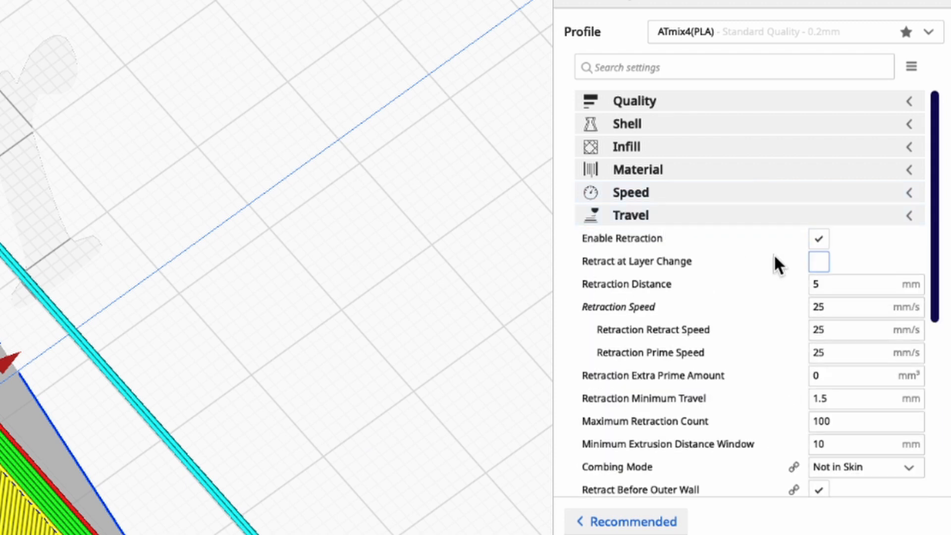
scroll(677, 279, "down", 4)
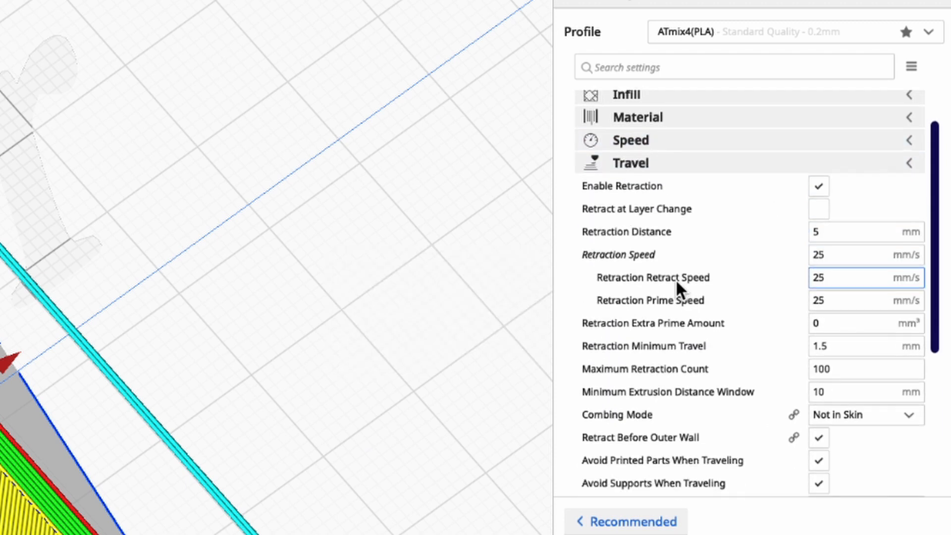
scroll(676, 279, "down", 6)
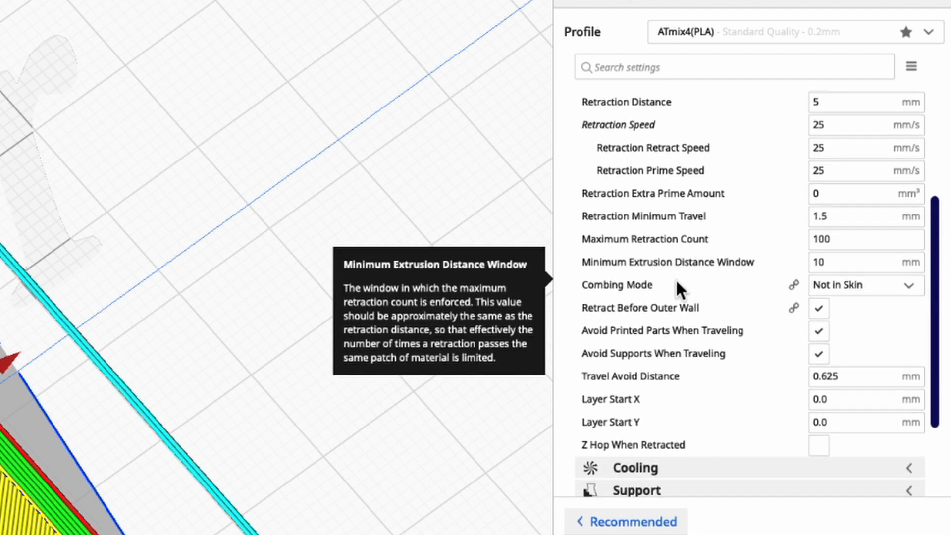
scroll(676, 279, "down", 1)
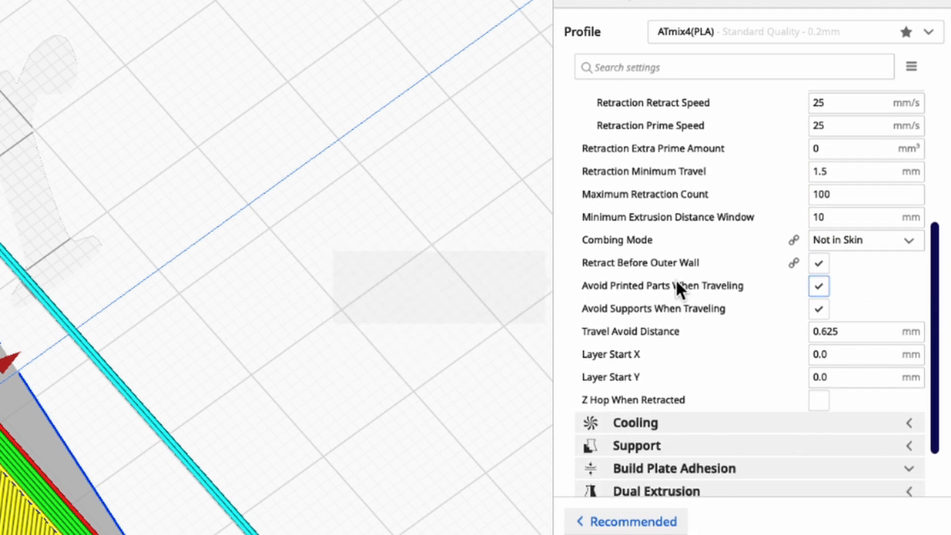
scroll(764, 339, "up", 10)
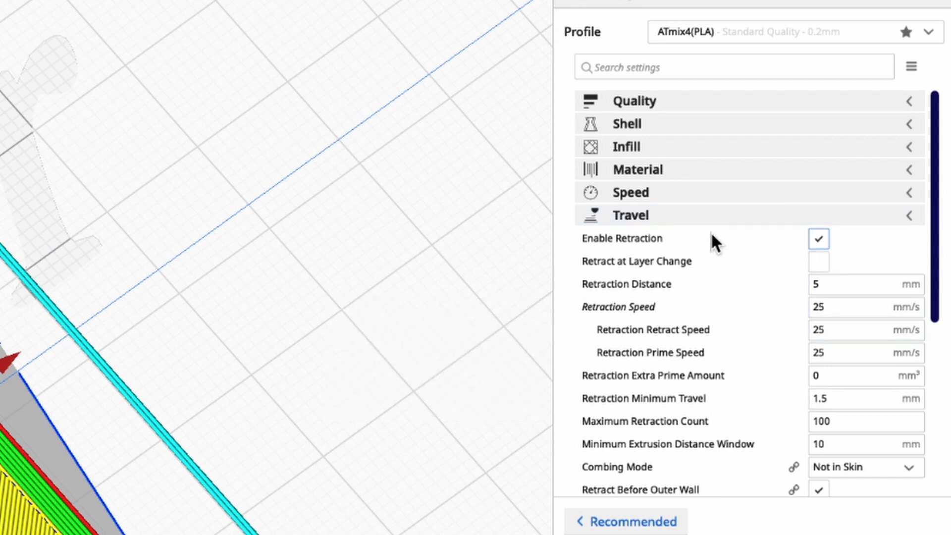
left_click(709, 217)
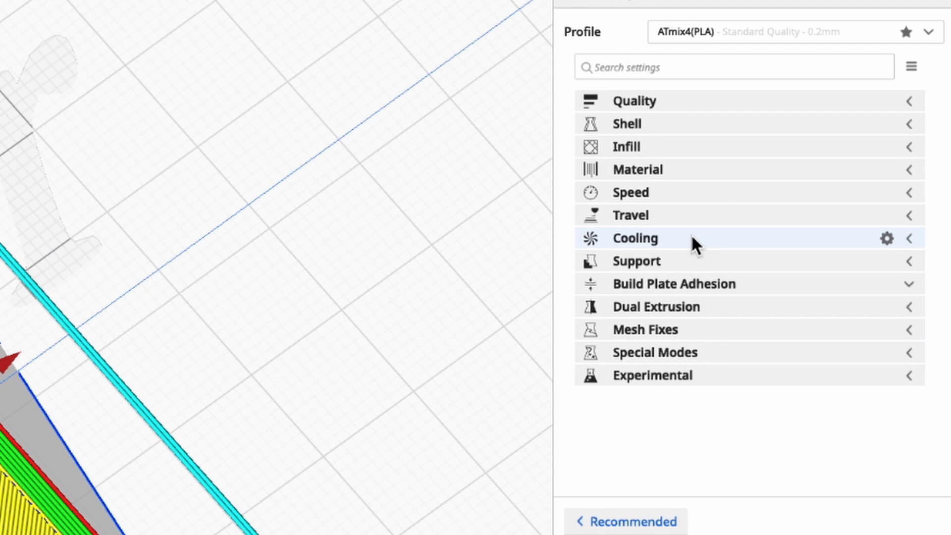
Expand the Cooling settings and review print cooling, the regular and maximum fan speeds and the fan speed threshold
left_click(691, 238)
mouse_move(701, 287)
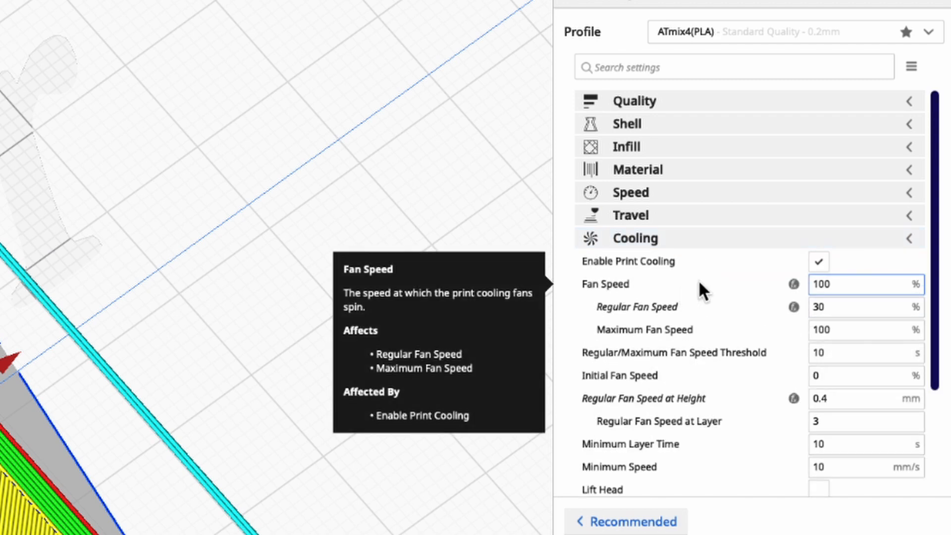
mouse_move(694, 260)
scroll(694, 256, "down", 1)
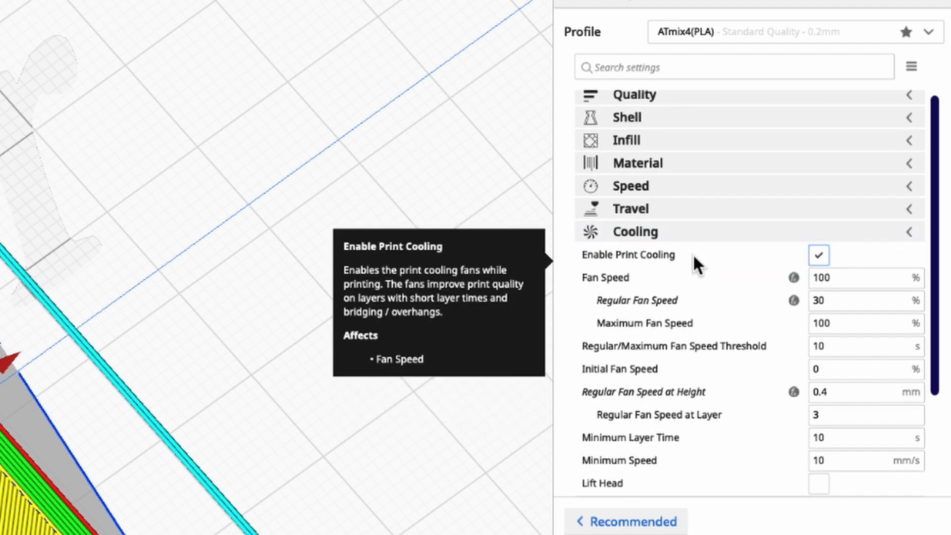
scroll(693, 254, "down", 1)
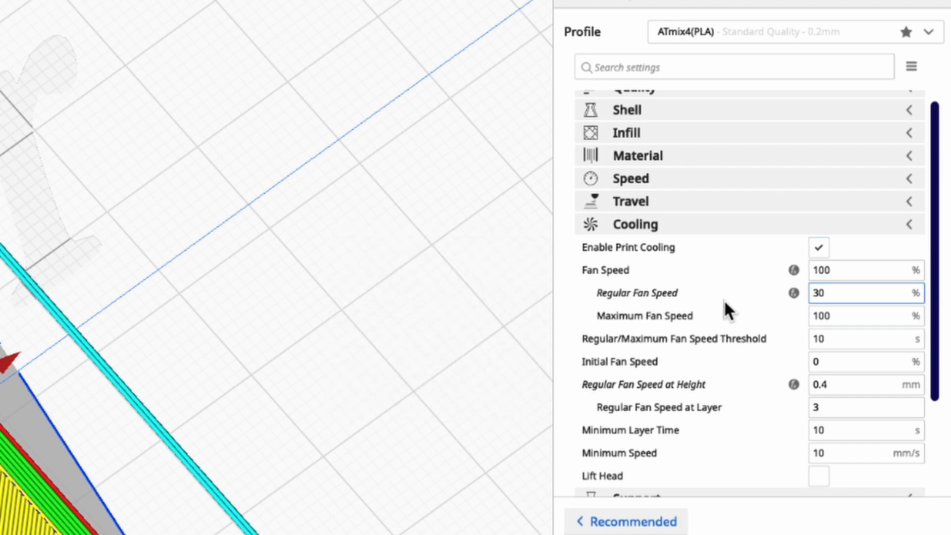
scroll(715, 277, "down", 1)
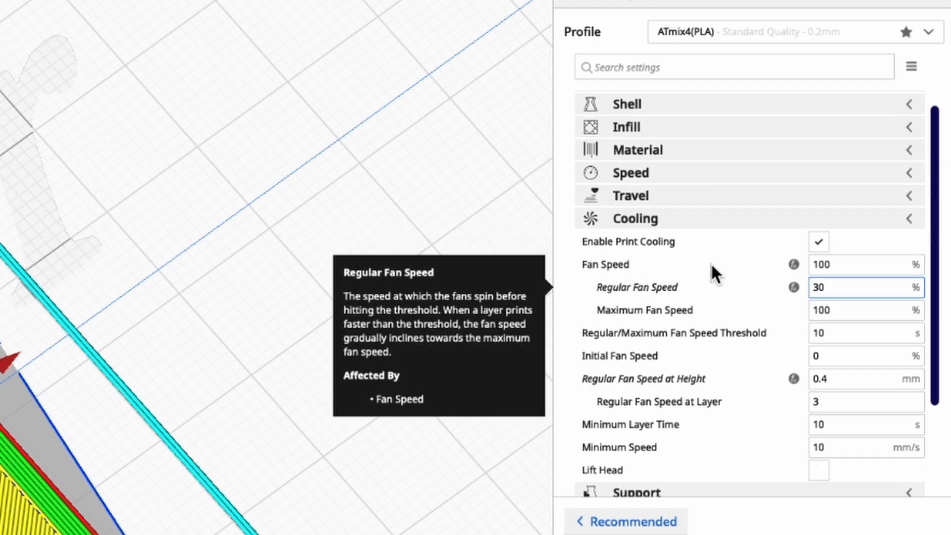
scroll(703, 250, "down", 1)
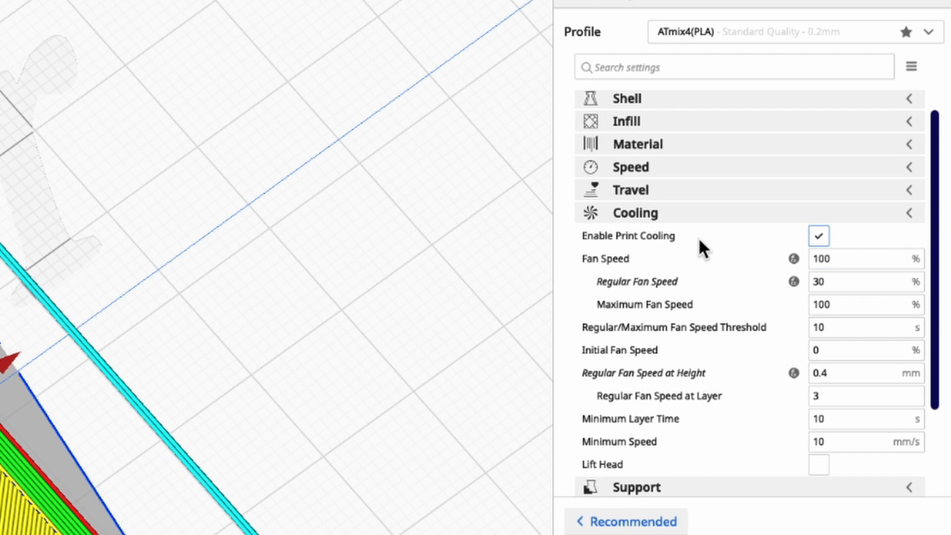
scroll(699, 243, "down", 1)
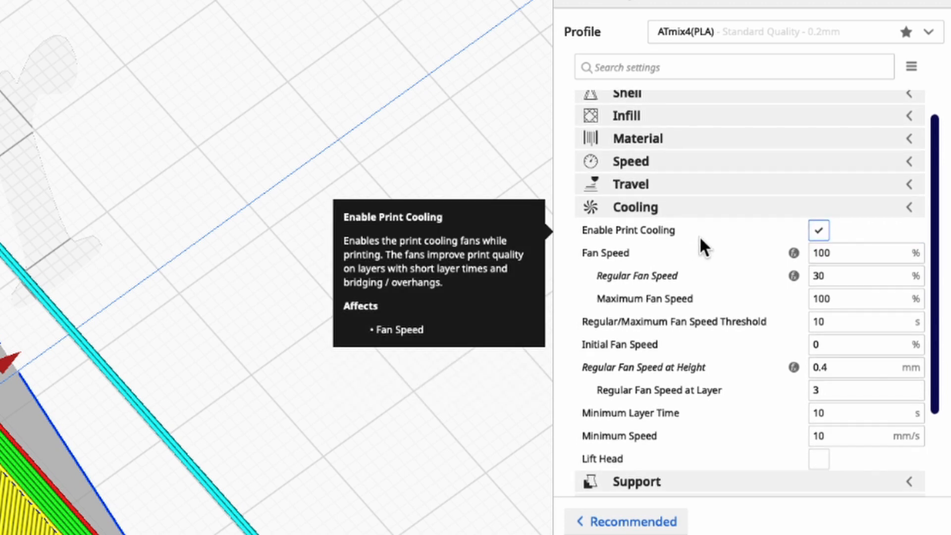
scroll(696, 244, "down", 5)
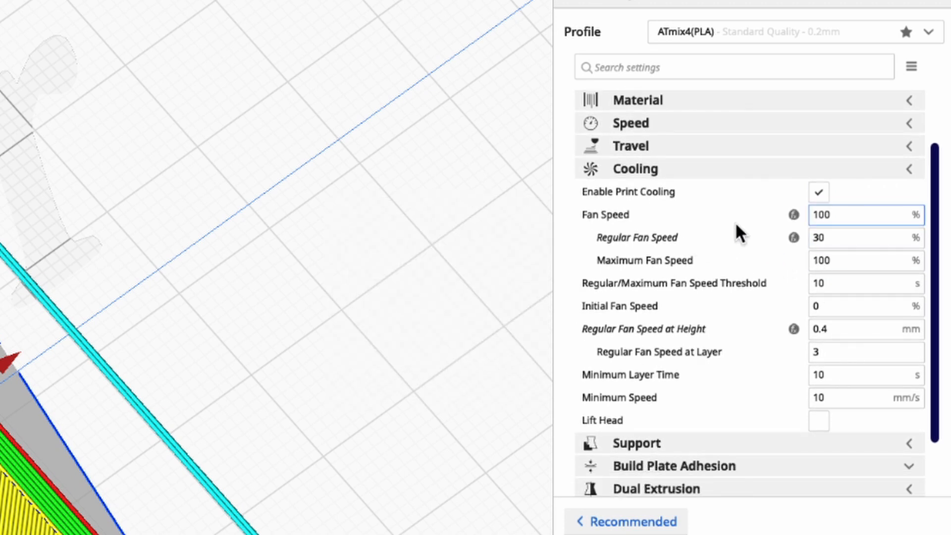
mouse_move(849, 239)
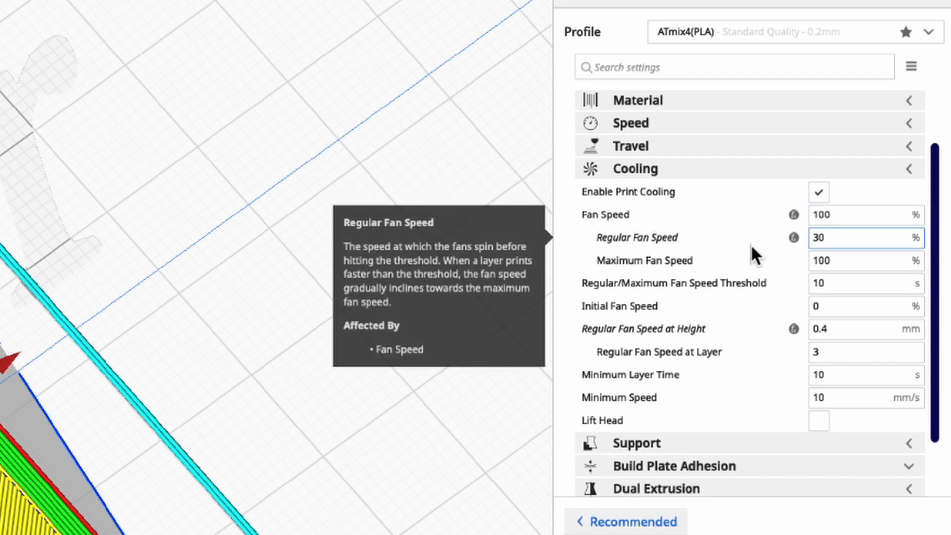
scroll(751, 245, "down", 2)
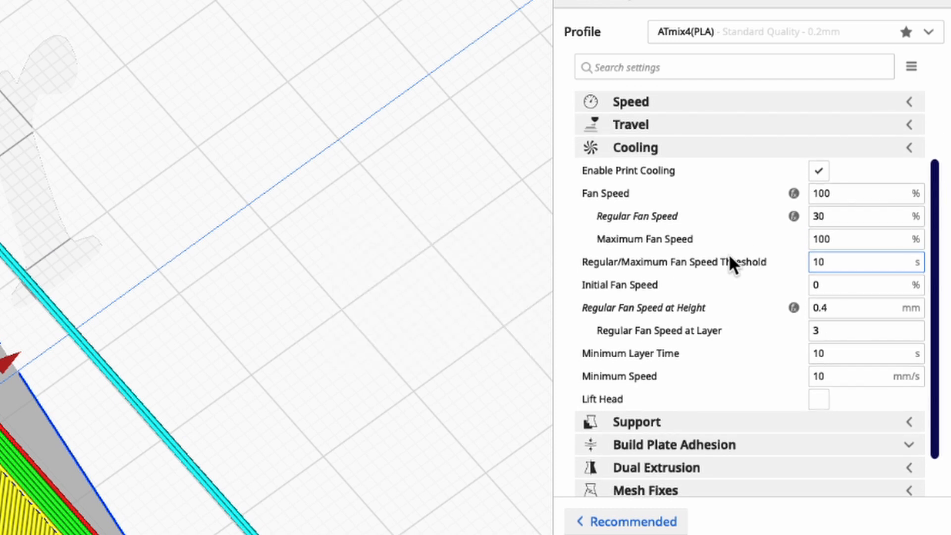
mouse_move(710, 246)
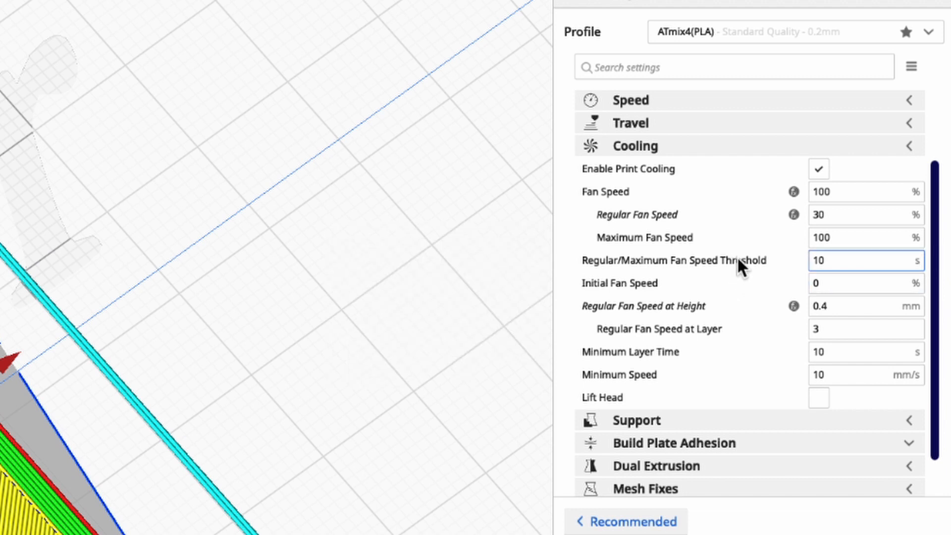
Collapse the Cooling settings and review the Generate Support option in the Support category, leaving that category collapsed
left_click(692, 145)
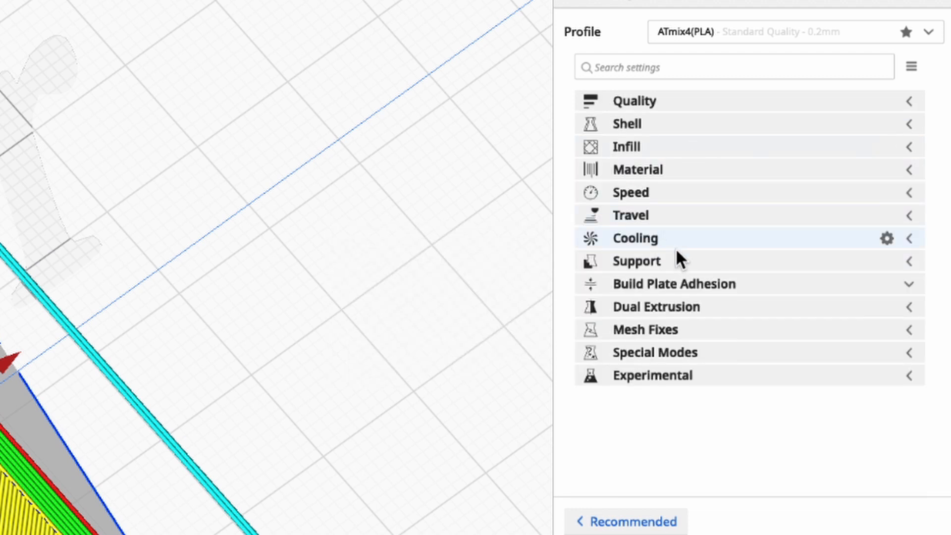
left_click(675, 255)
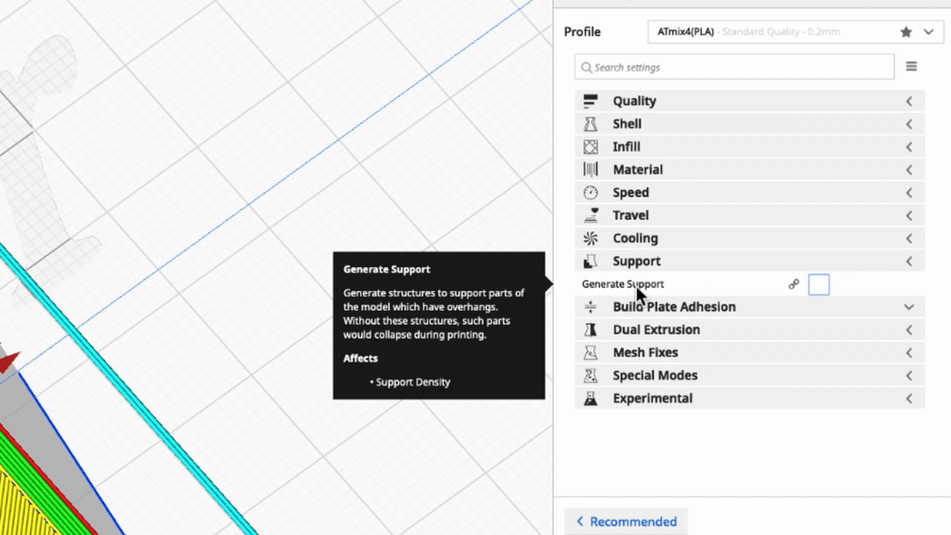
mouse_move(655, 283)
left_click(666, 261)
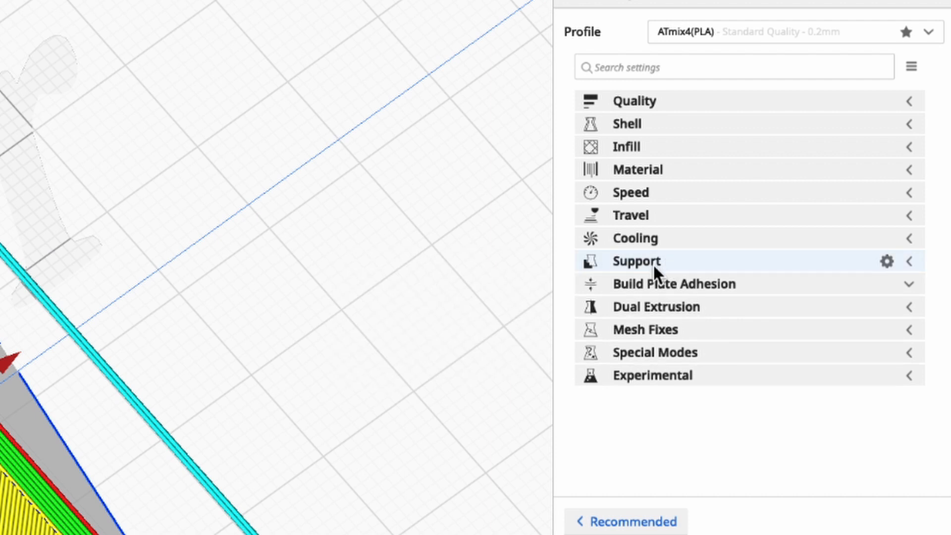
Set the Skirt Line Count to 2 in the Build Plate Adhesion settings and review the Skirt/Brim Minimum Length before collapsing the category
left_click(655, 284)
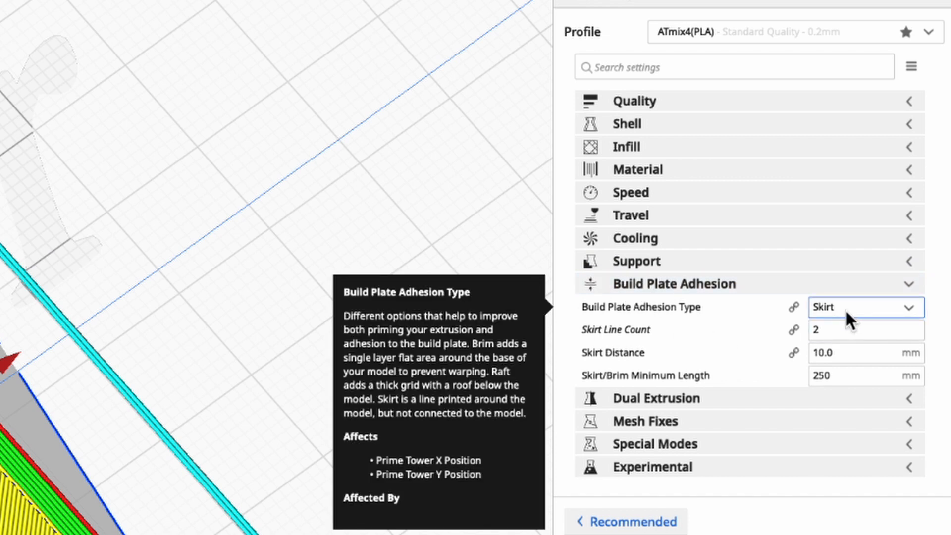
left_click(817, 331)
key("BackSpace")
type("2")
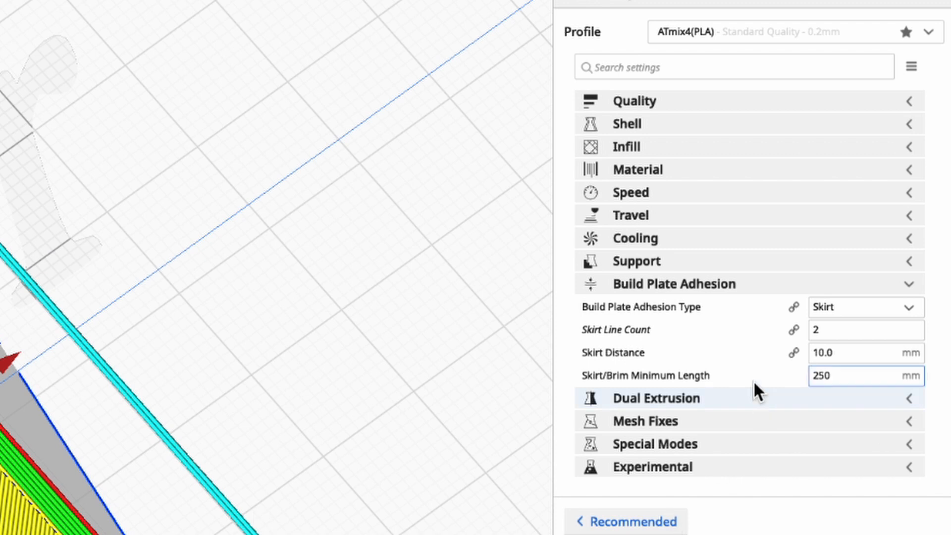
mouse_move(684, 372)
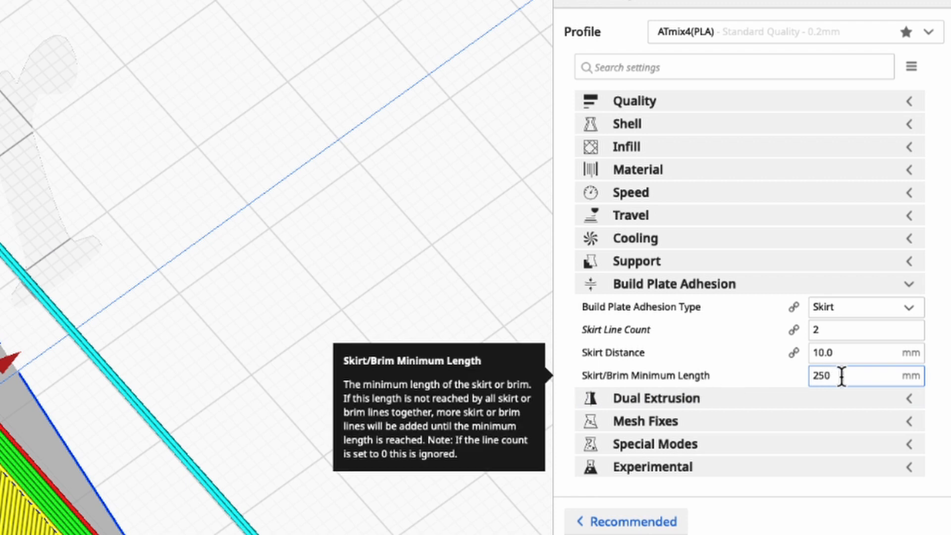
mouse_move(838, 336)
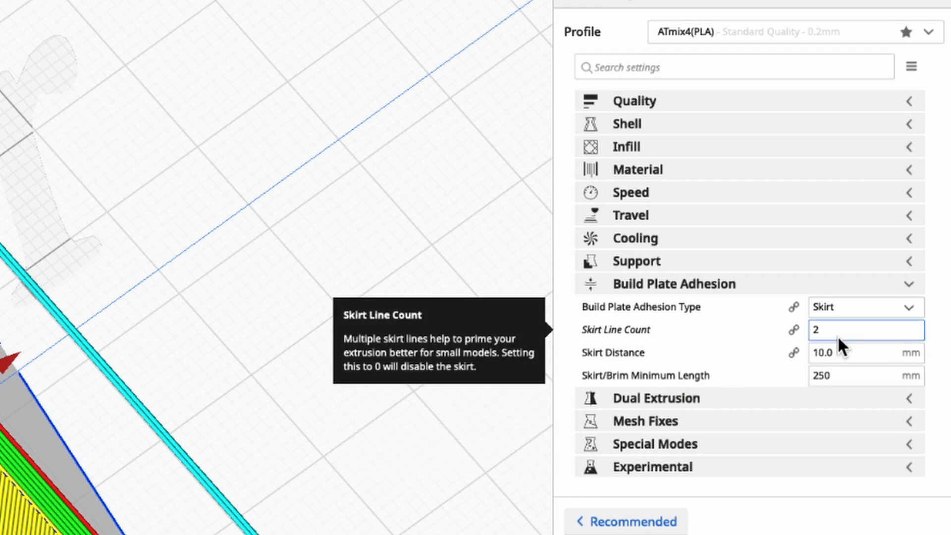
left_click(632, 281)
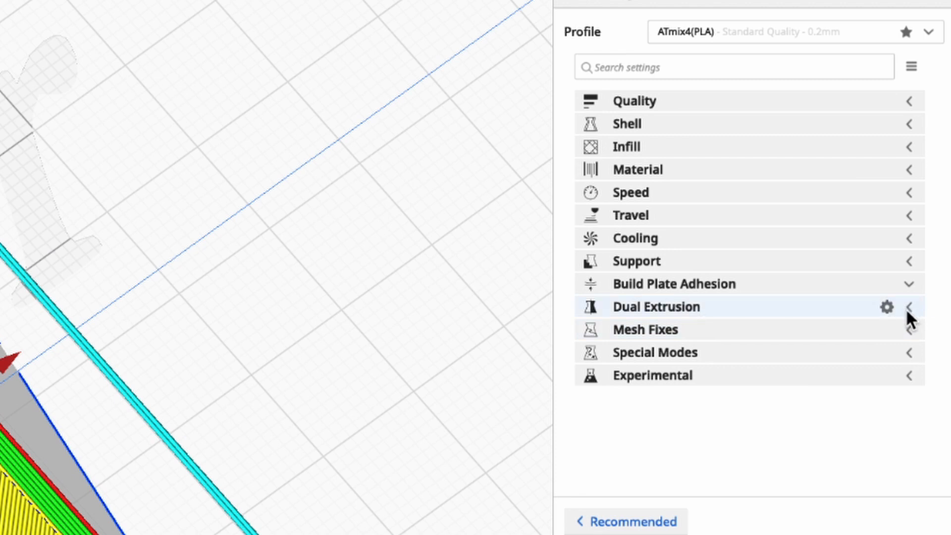
Expand the Mesh Fixes settings, review the options from Union Overlapping Volumes through Maximum Deviation, and collapse the category again
left_click(680, 329)
mouse_move(681, 353)
scroll(681, 351, "down", 3)
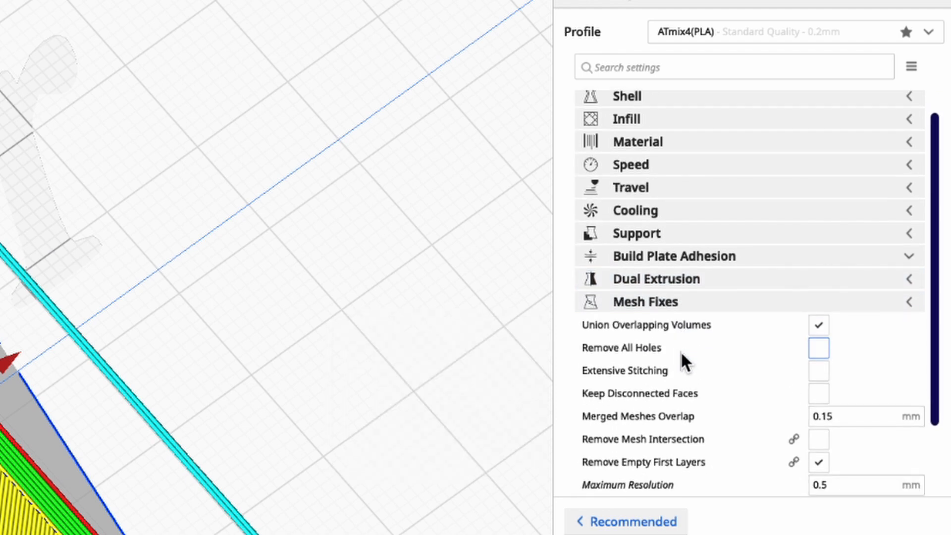
scroll(680, 351, "down", 1)
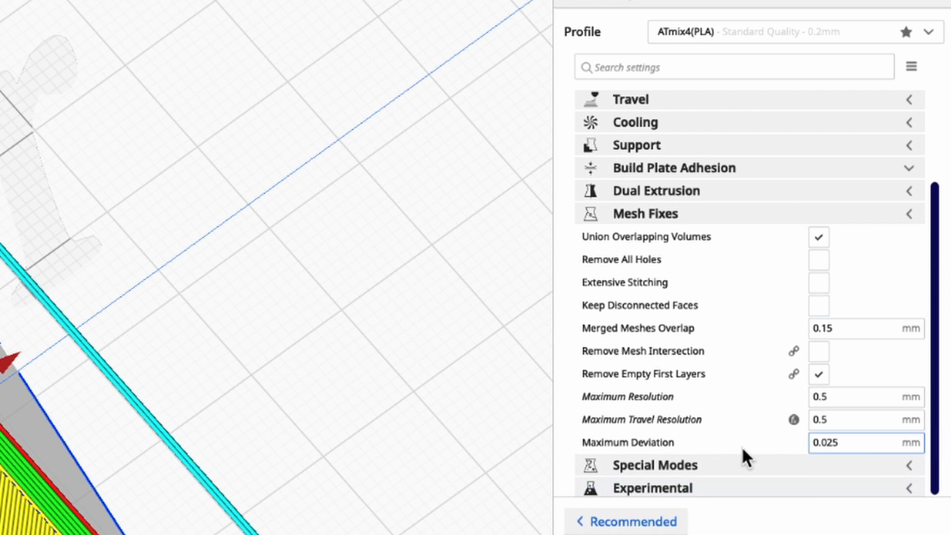
left_click(713, 209)
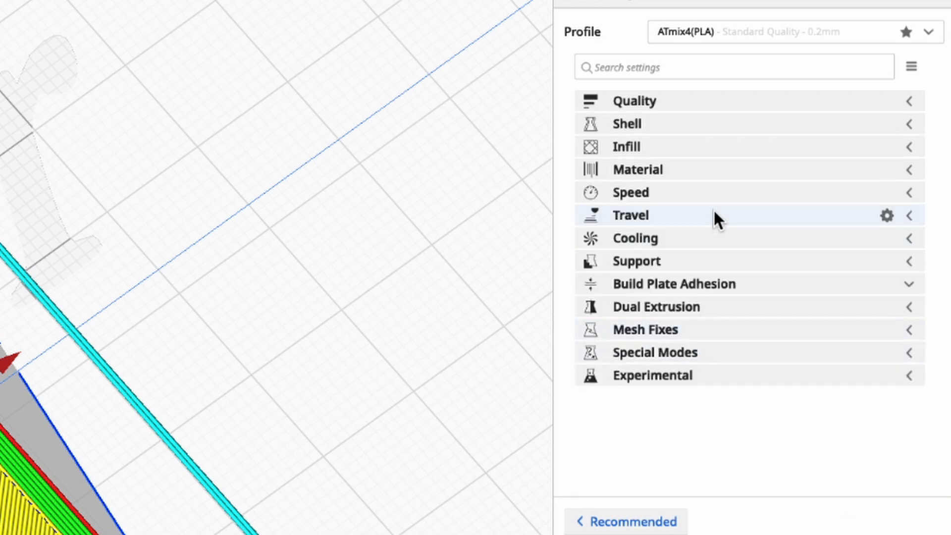
Expand the Special Modes settings, review Print Sequence, Spiralize Outer Contour and Mold, and collapse the category again
left_click(685, 351)
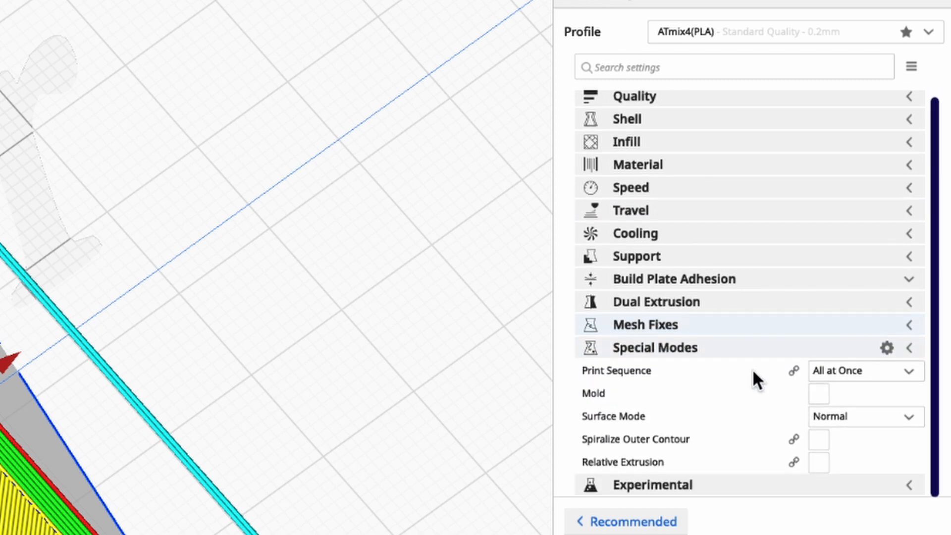
mouse_move(651, 371)
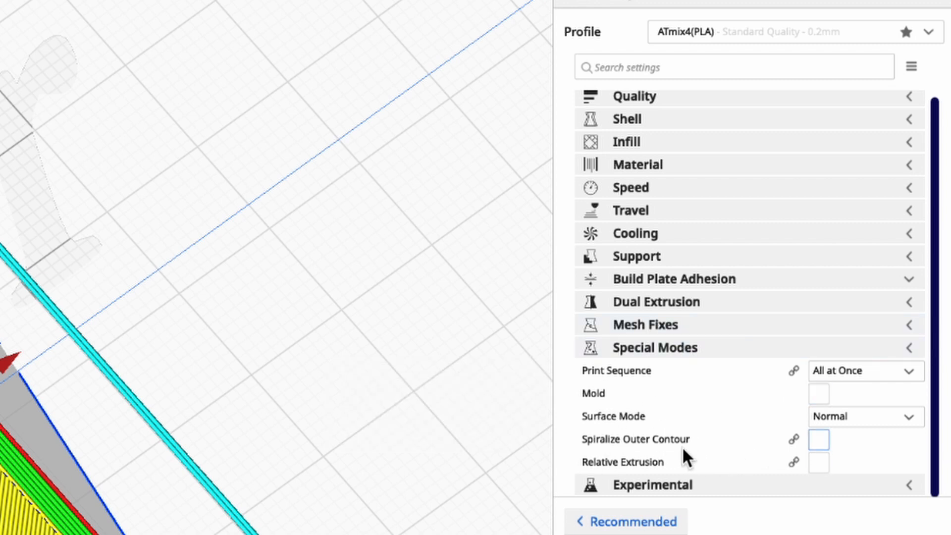
mouse_move(668, 441)
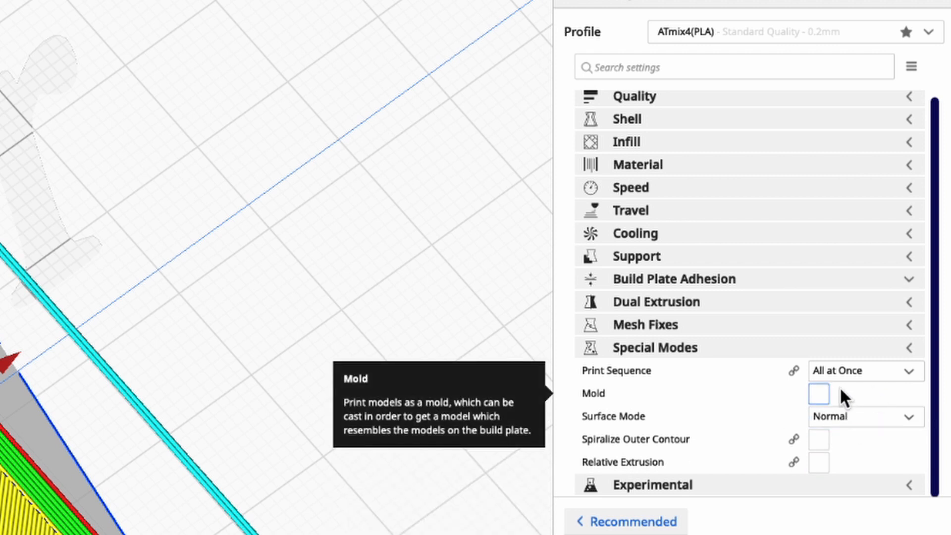
left_click(723, 347)
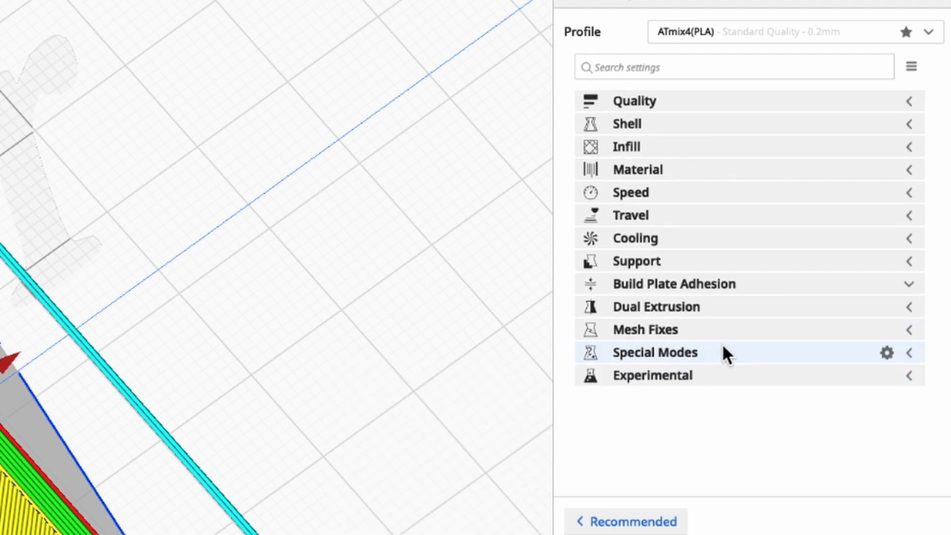
Expand the Experimental settings, review the coasting, overhanging wall and small feature options, and collapse the category again
left_click(695, 377)
scroll(788, 312, "down", 3)
scroll(773, 305, "down", 5)
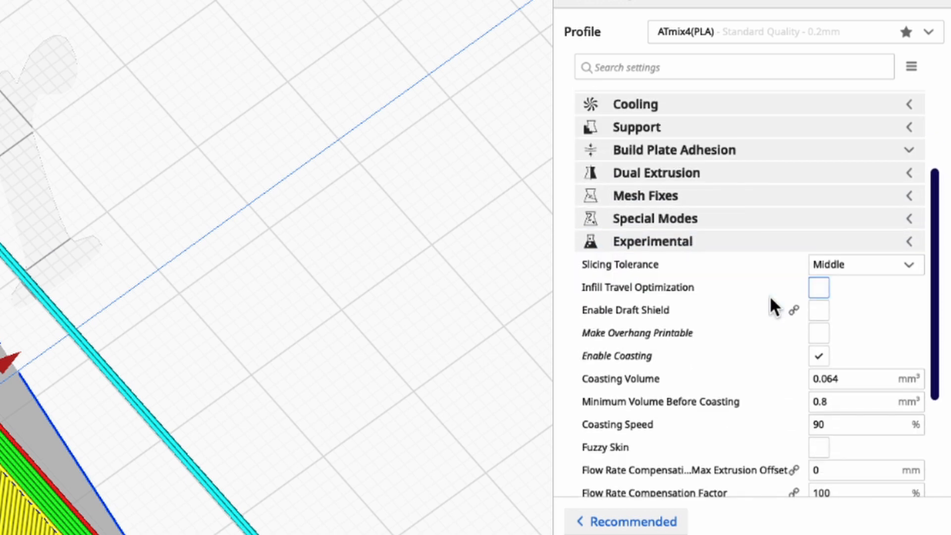
scroll(756, 328, "down", 3)
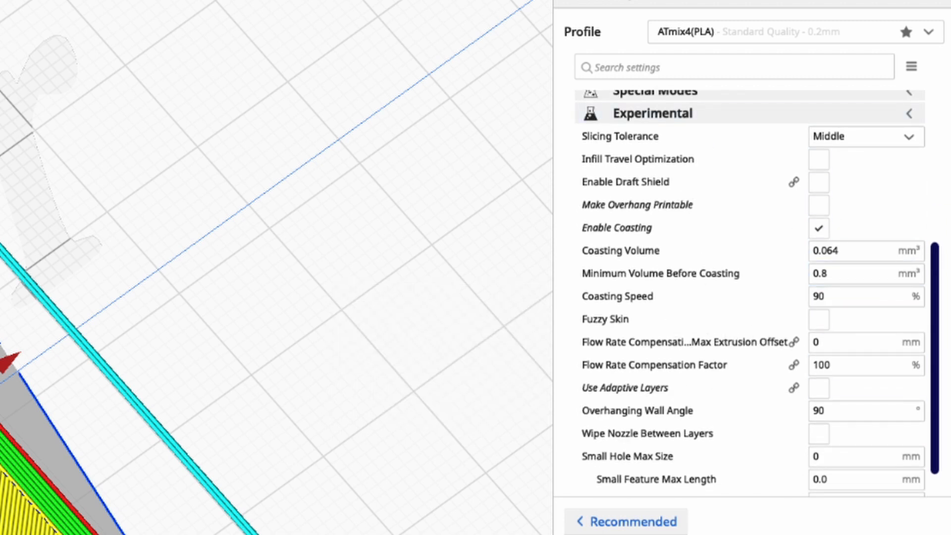
mouse_move(720, 257)
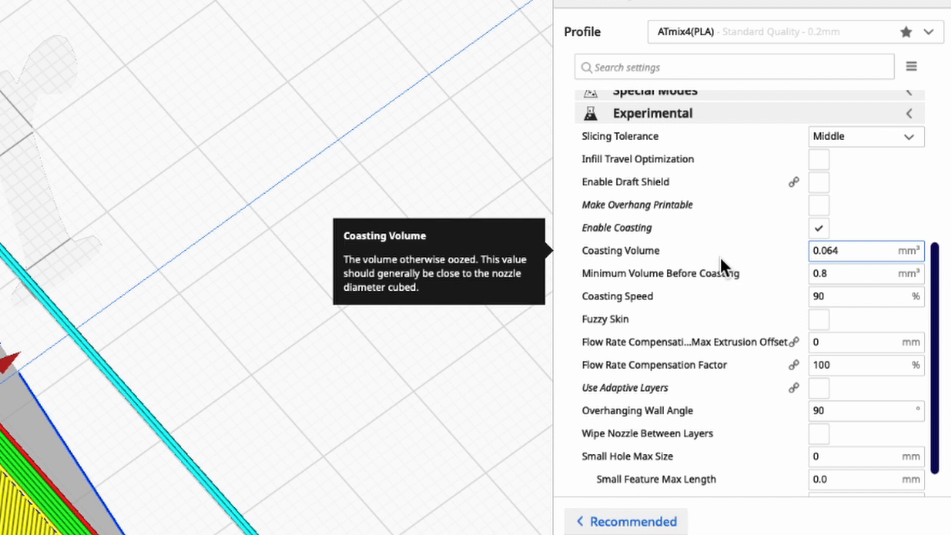
mouse_move(718, 229)
scroll(714, 231, "down", 2)
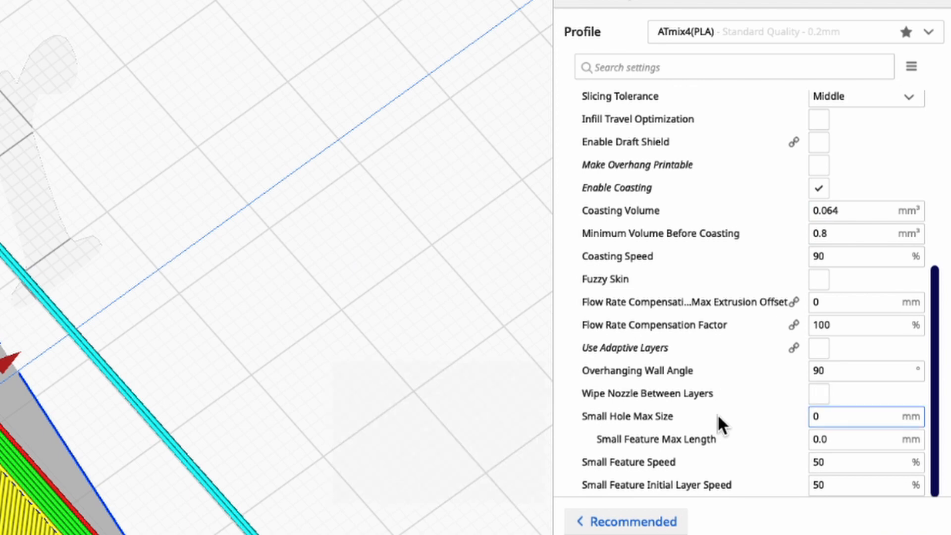
mouse_move(730, 374)
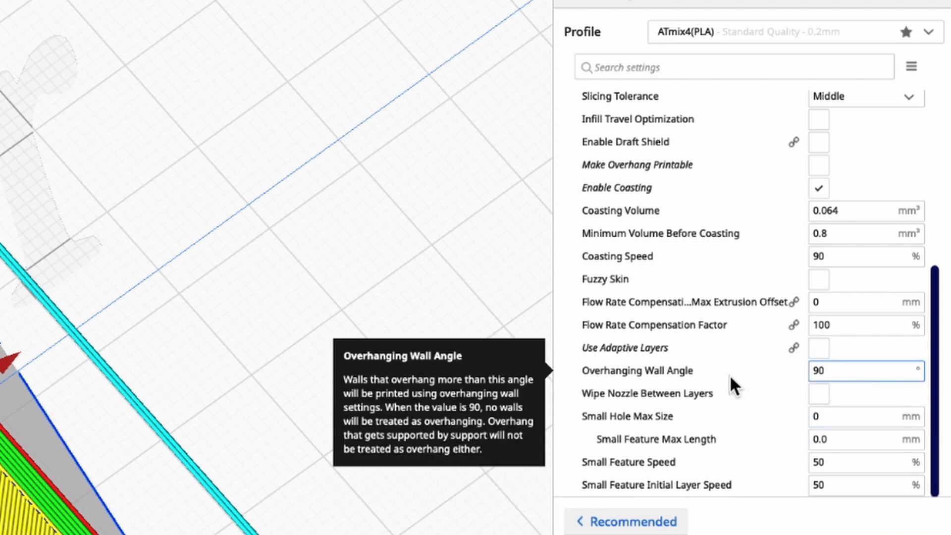
scroll(730, 374, "up", 10)
left_click(724, 286)
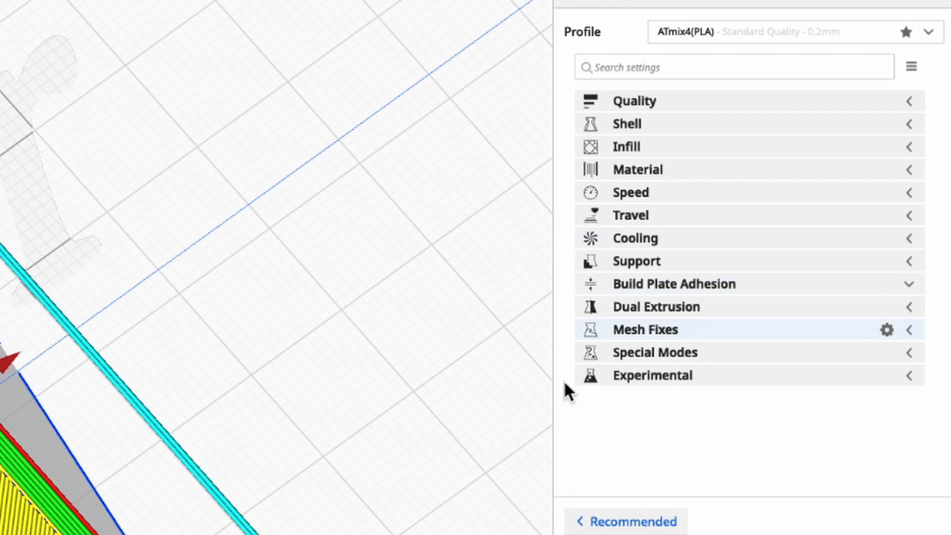
Expand the Shell settings and review the wall printing order, wall overlap compensation and gap filling options
scroll(276, 268, "down", 3)
scroll(276, 267, "up", 1)
scroll(587, 410, "up", 2)
right_click_drag(587, 410, 492, 409)
scroll(491, 409, "up", 3)
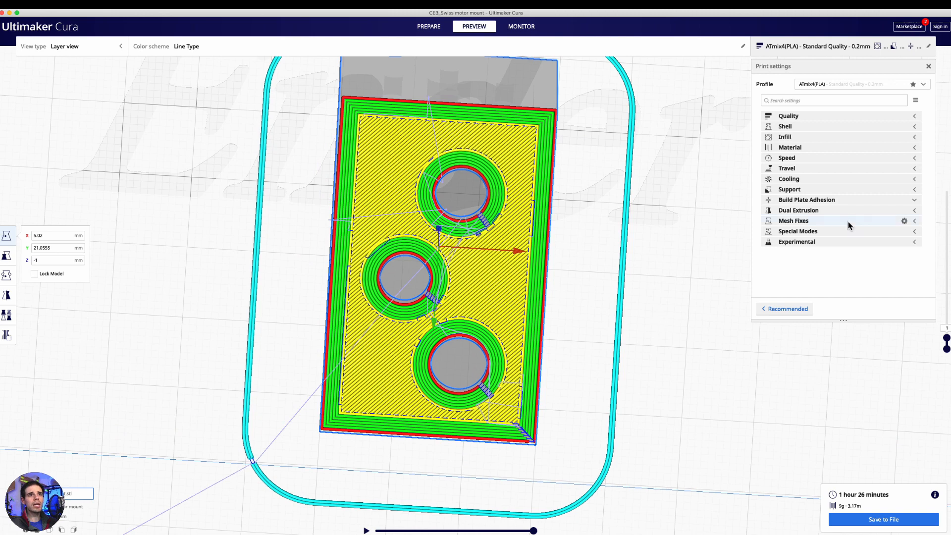
left_click(839, 132)
scroll(797, 211, "down", 1)
scroll(794, 210, "down", 3)
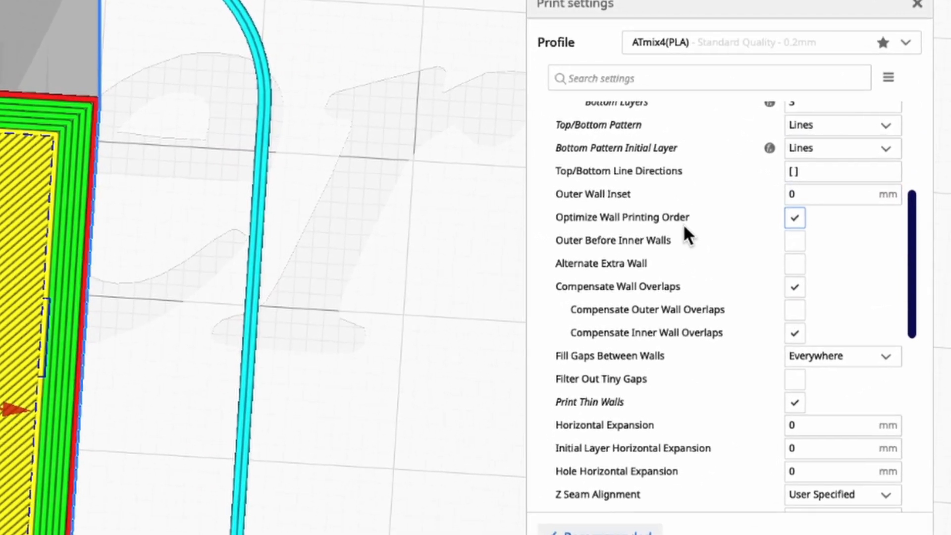
scroll(683, 224, "up", 4)
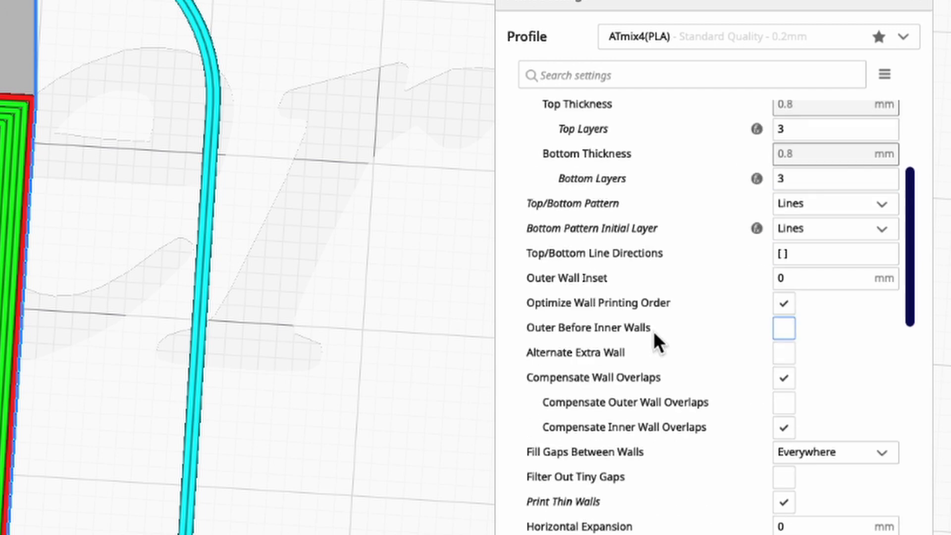
scroll(653, 331, "down", 4)
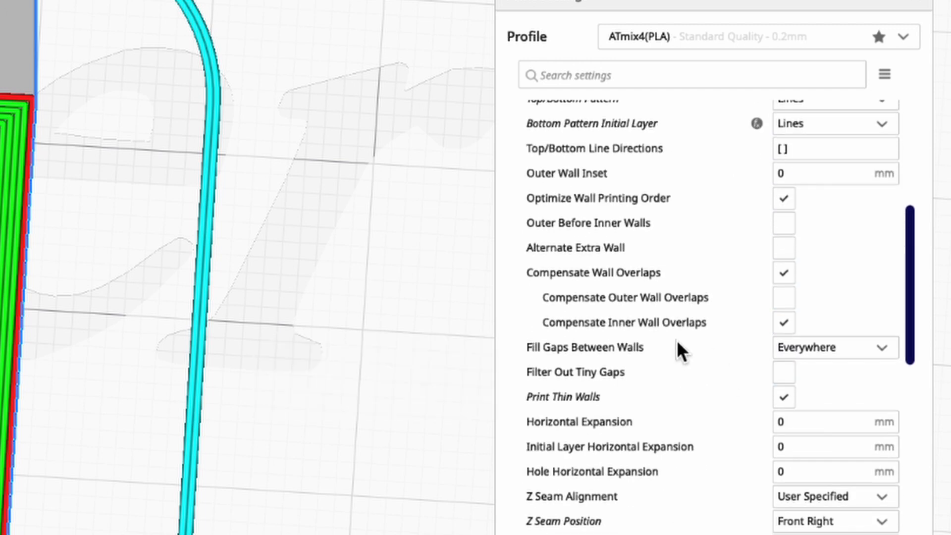
scroll(679, 332, "down", 1)
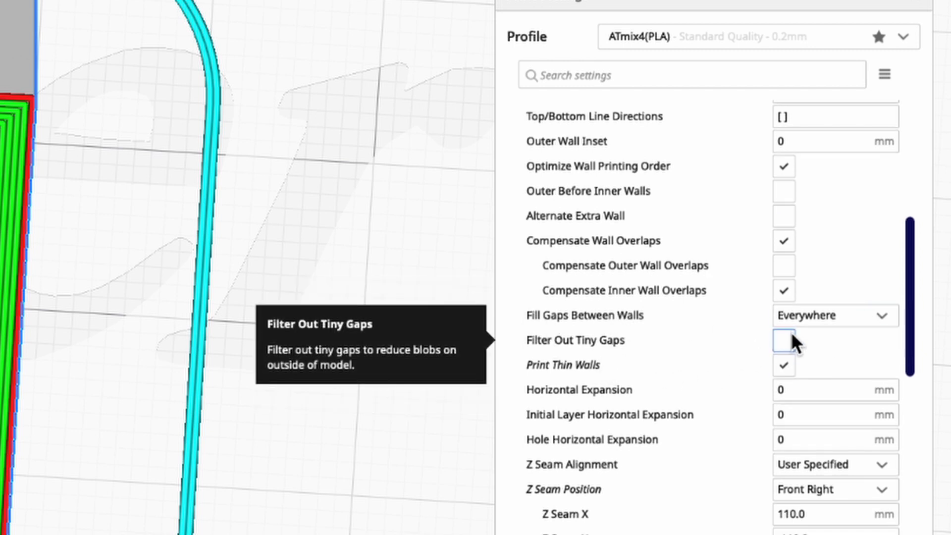
Enable Filter Out Tiny Gaps in the Shell settings and choose Everywhere for Fill Gaps Between Walls
right_click_drag(297, 347, 411, 347)
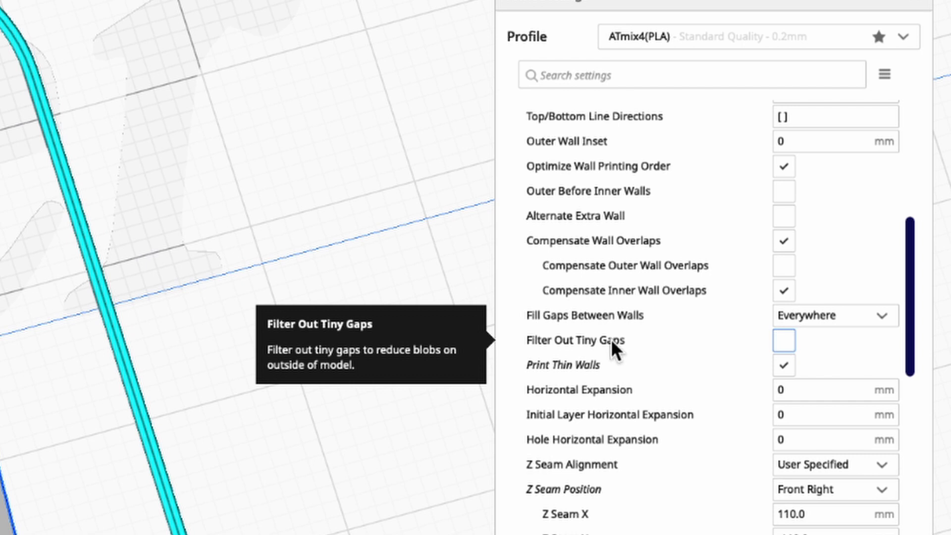
right_click_drag(366, 422, 289, 421)
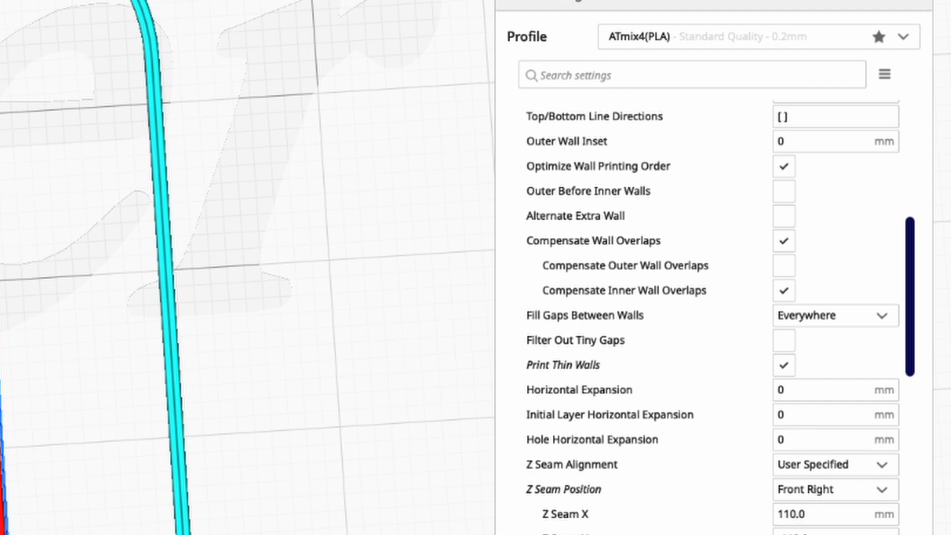
mouse_move(803, 367)
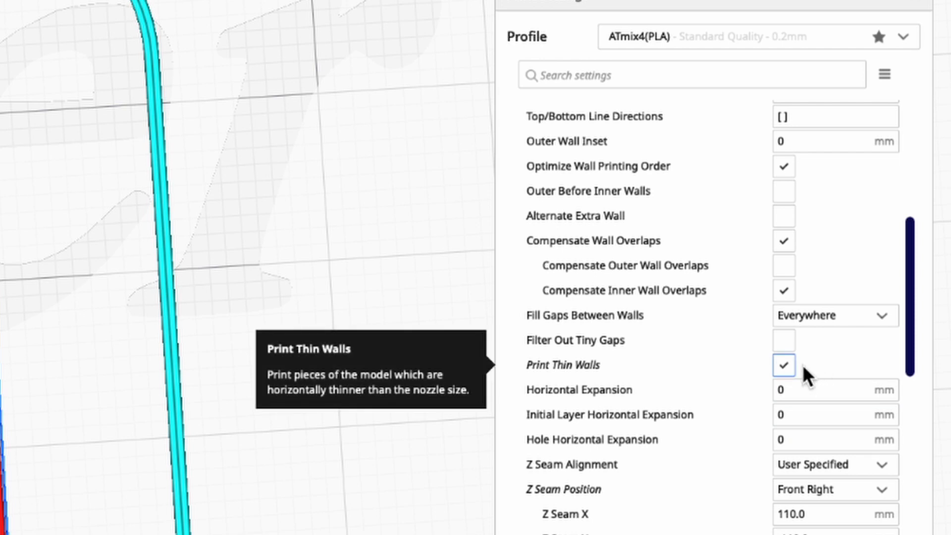
left_click(784, 341)
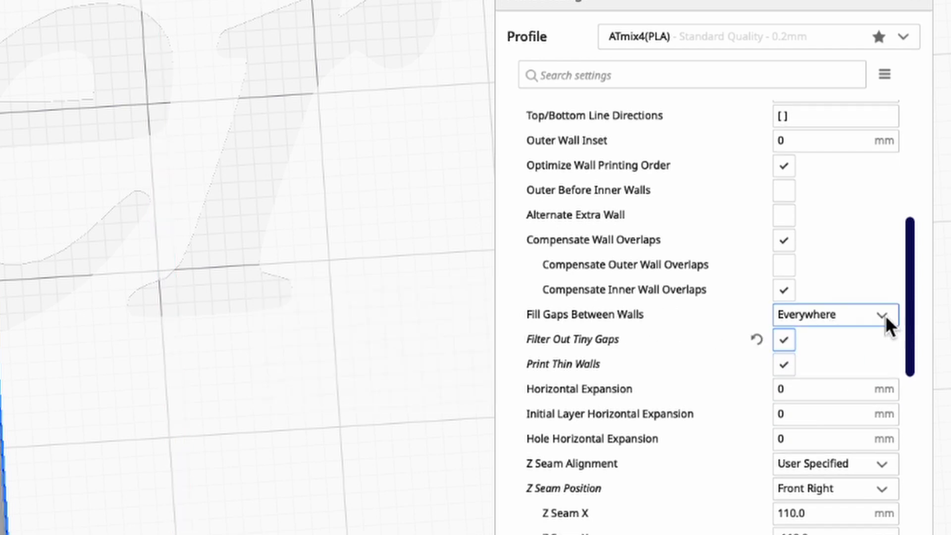
mouse_move(885, 315)
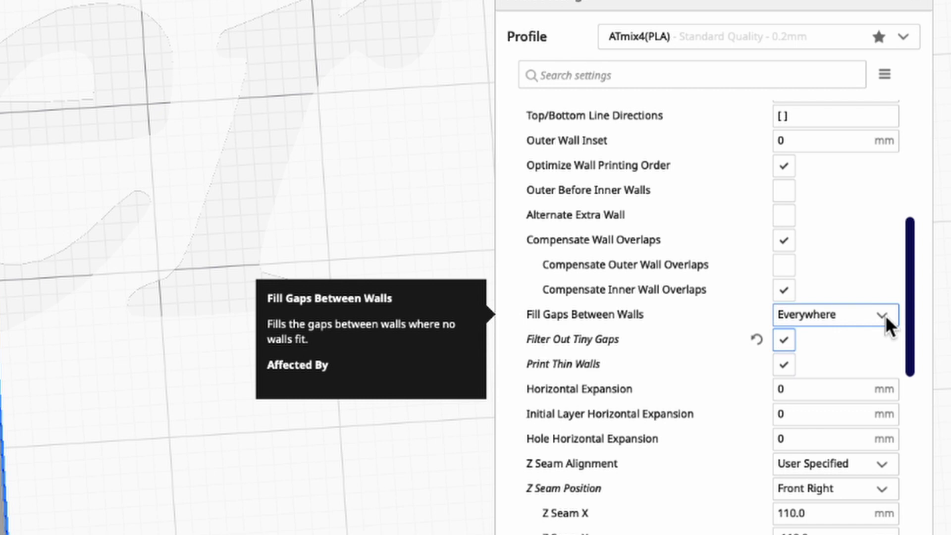
left_click(885, 315)
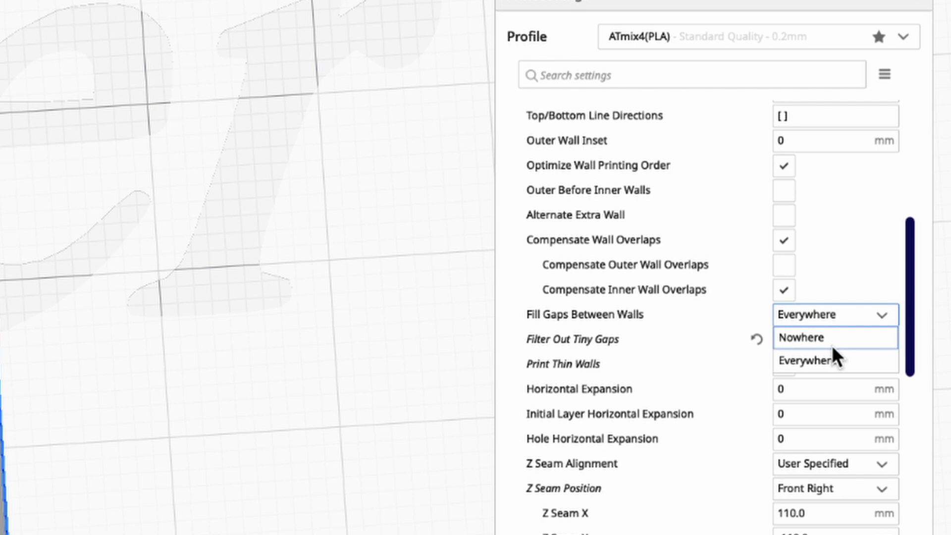
left_click(789, 359)
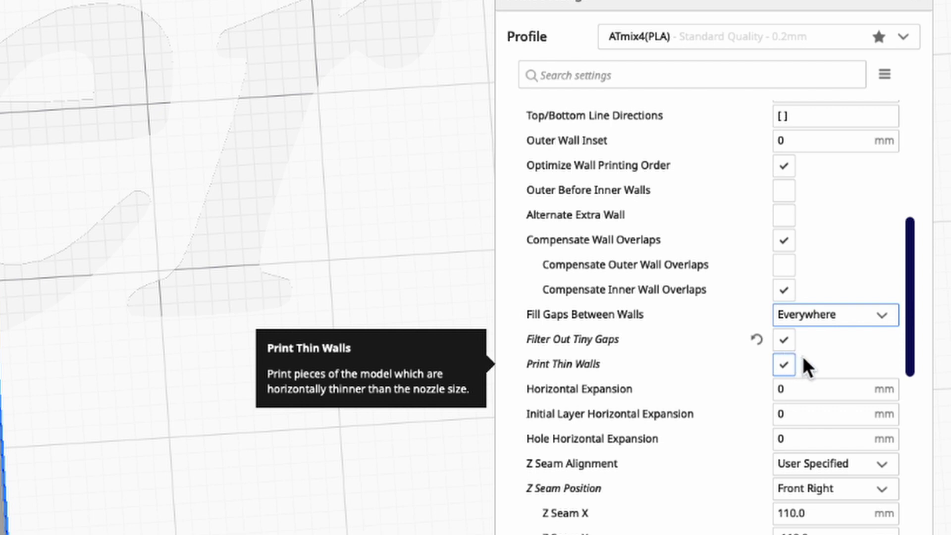
Examine the Z seam settings and inspect the seam in the layer preview on layer 1 and at layer 42
scroll(777, 384, "down", 4)
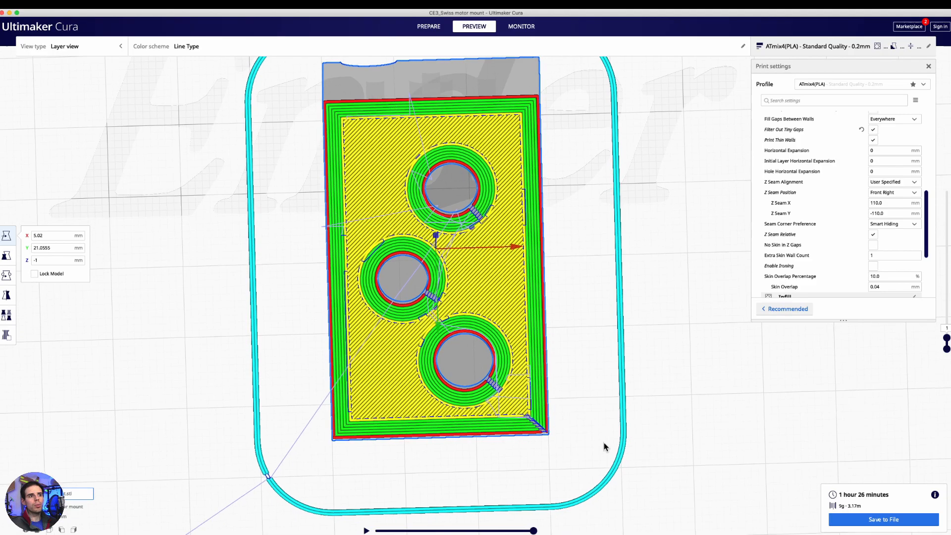
right_click_drag(602, 451, 599, 466)
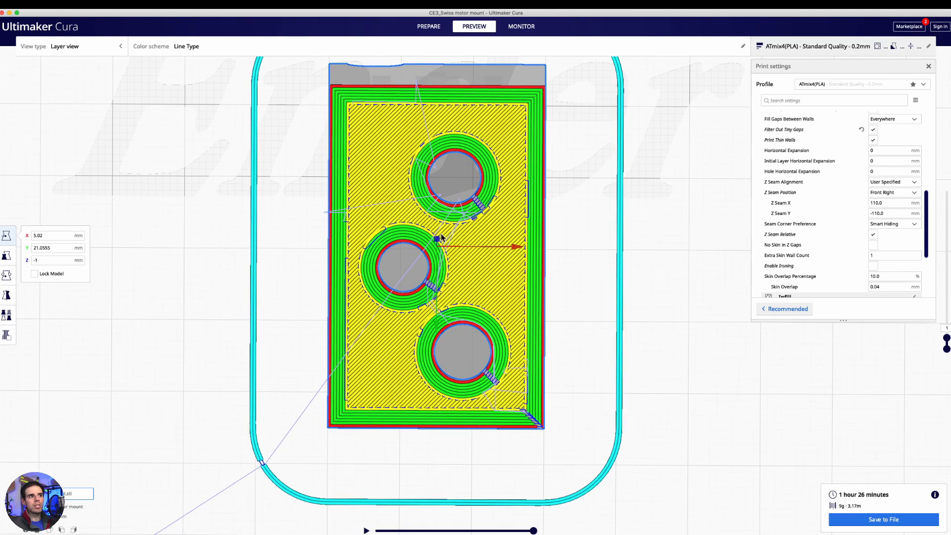
scroll(497, 393, "up", 3)
mouse_move(576, 340)
middle_mouse_down()
mouse_move(574, 323)
mouse_move(567, 346)
middle_mouse_up()
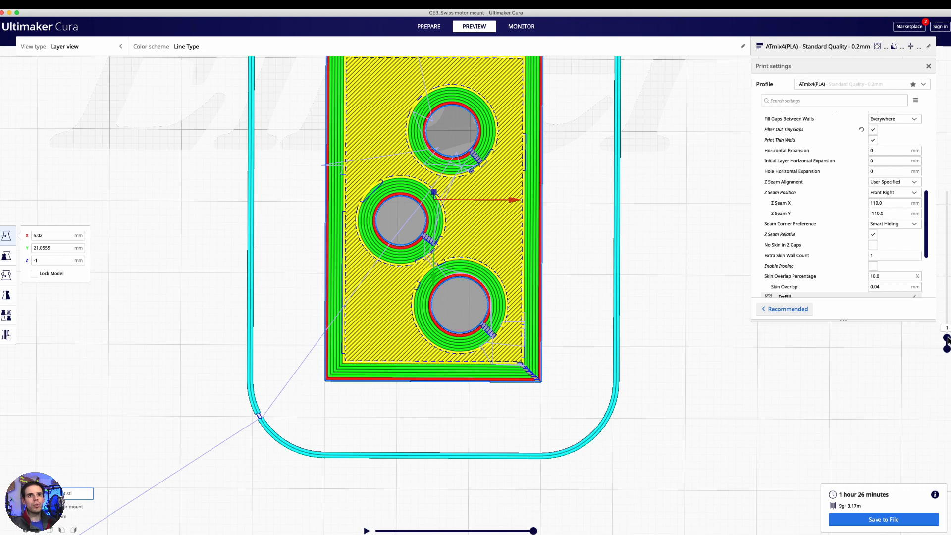
left_click_drag(947, 337, 947, 296)
right_click_drag(737, 377, 500, 355)
scroll(500, 355, "up", 4)
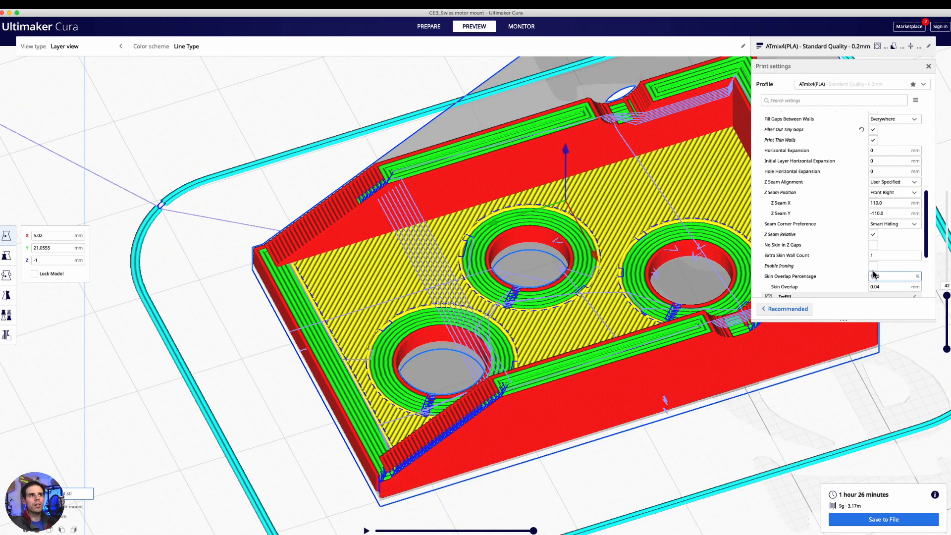
Lower the layer preview to layer 4 and inspect the seam at the front corner and around the three holes
left_click_drag(946, 296, 908, 330)
right_click_drag(642, 411, 728, 429)
scroll(727, 429, "down", 5)
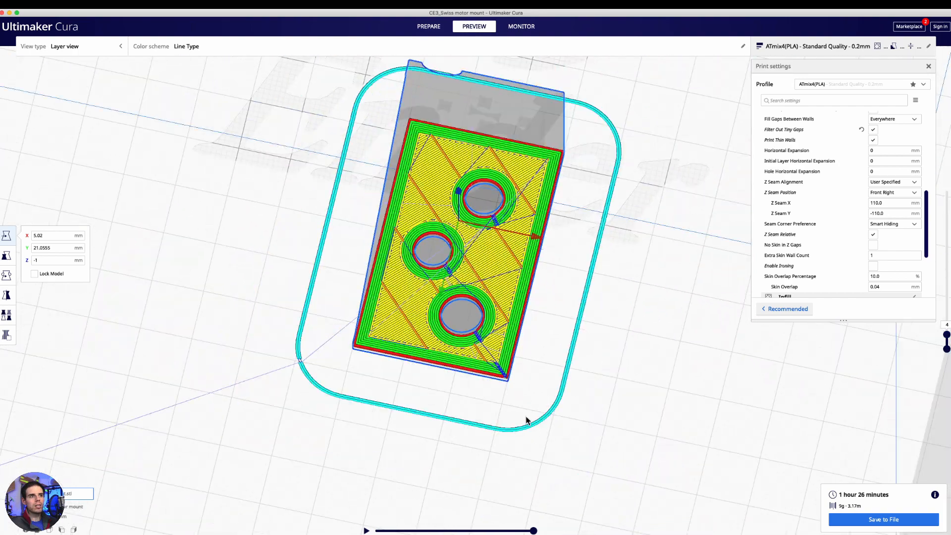
scroll(526, 416, "up", 4)
right_click_drag(527, 416, 652, 442)
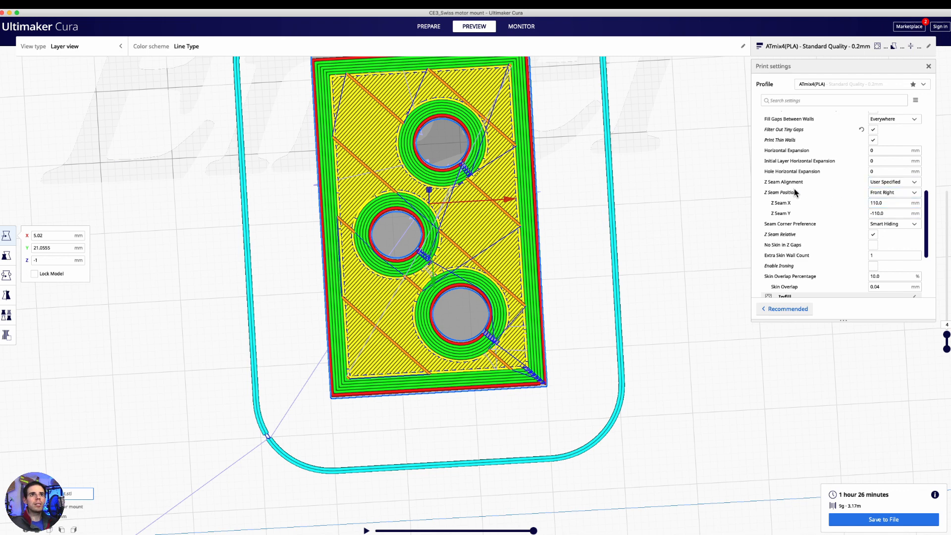
Set the Z Seam Position to Front Left and slice the motor mount again
left_click(898, 194)
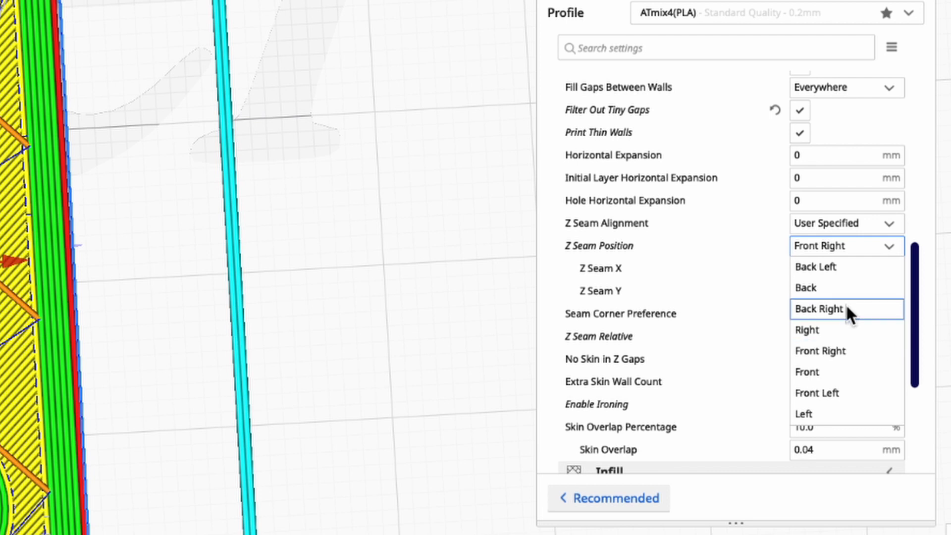
left_click(831, 392)
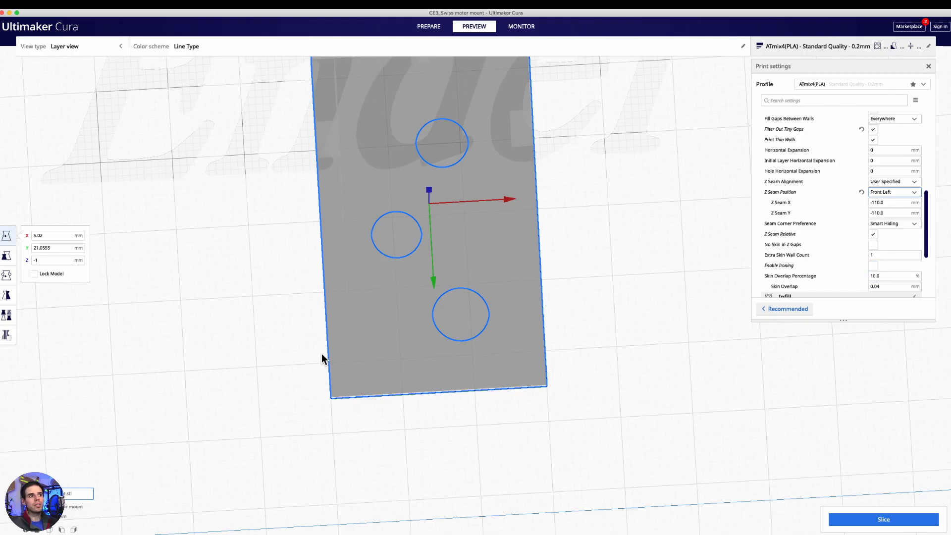
left_click(865, 518)
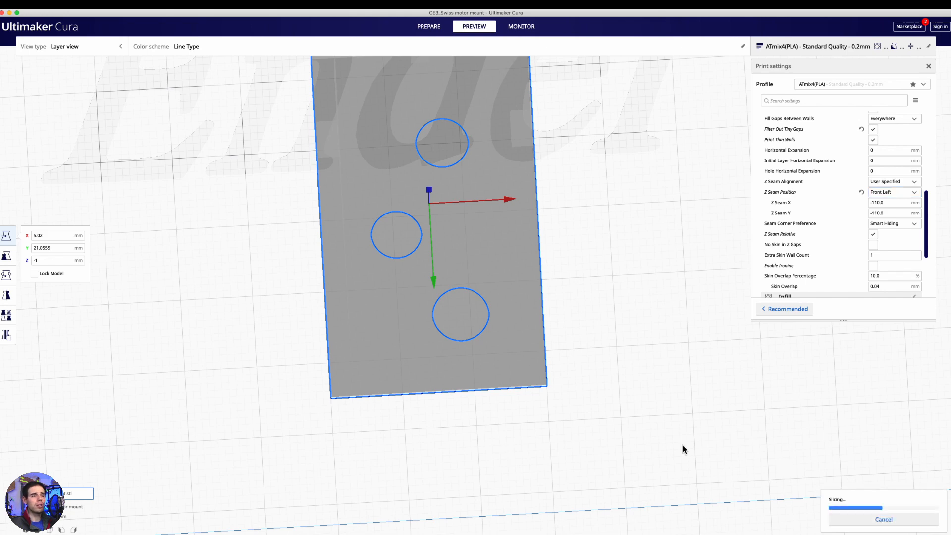
Inspect the re-sliced layer 4 from several angles, checking the seam at the outer corner and around the three holes
right_click_drag(530, 441, 623, 385)
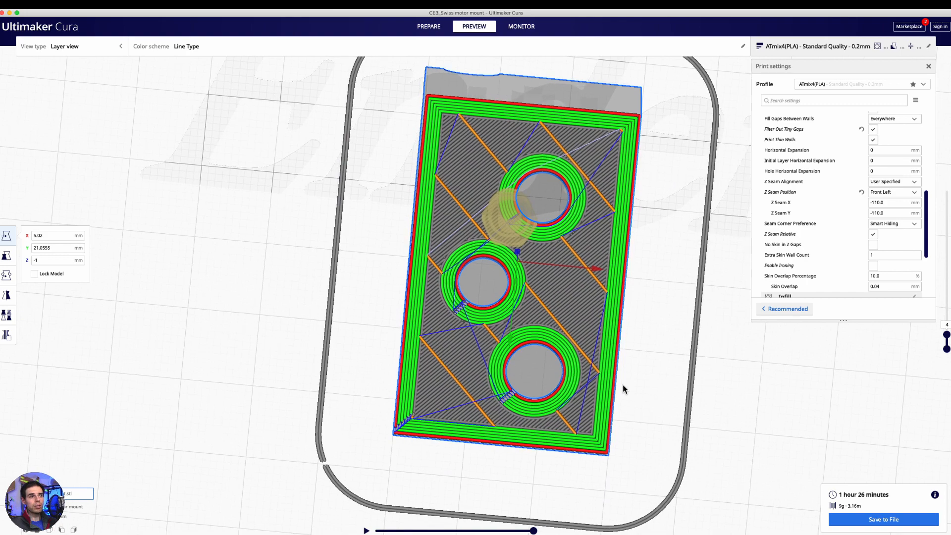
scroll(585, 404, "up", 5)
right_click_drag(720, 417, 751, 399)
middle_click_drag(751, 398, 712, 388)
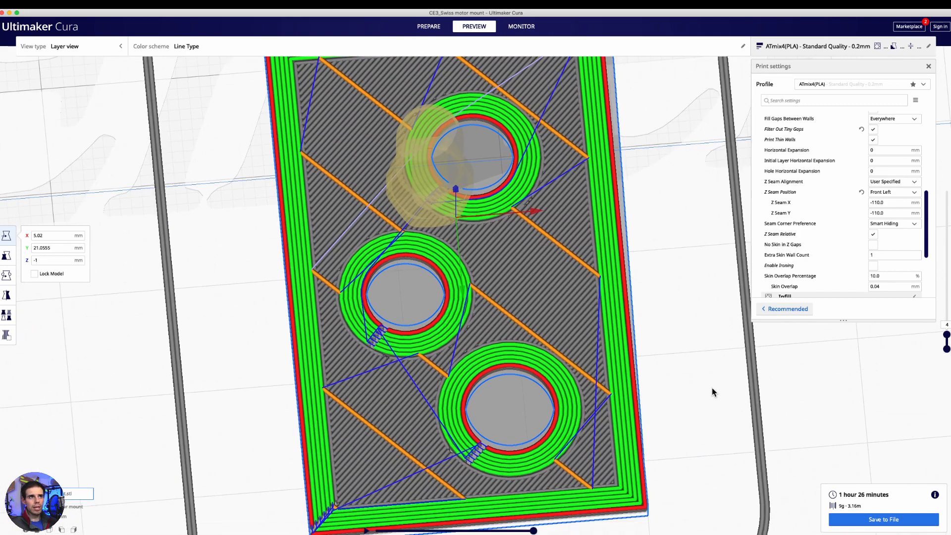
scroll(652, 414, "down", 5)
right_click_drag(632, 414, 613, 429)
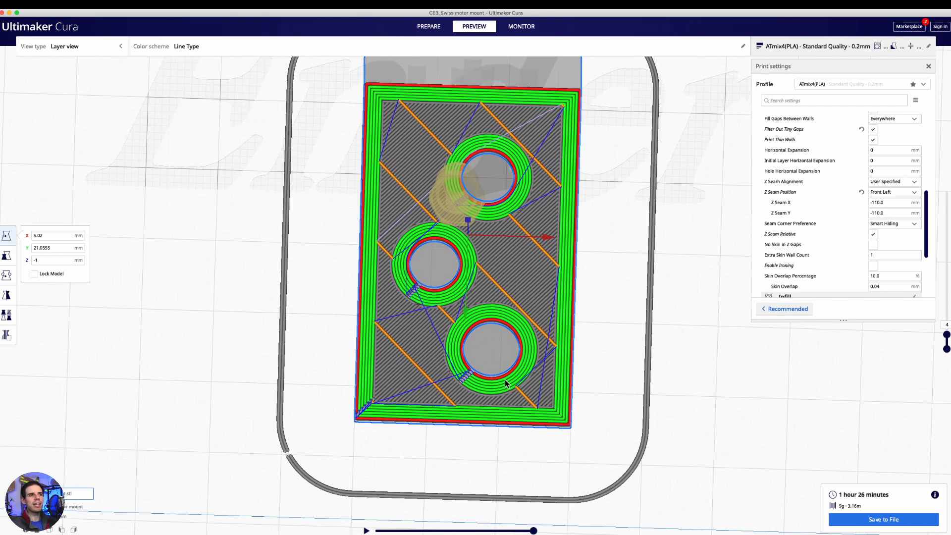
scroll(495, 370, "up", 3)
scroll(495, 370, "down", 3)
right_click_drag(496, 370, 613, 344)
right_click_drag(578, 374, 557, 344)
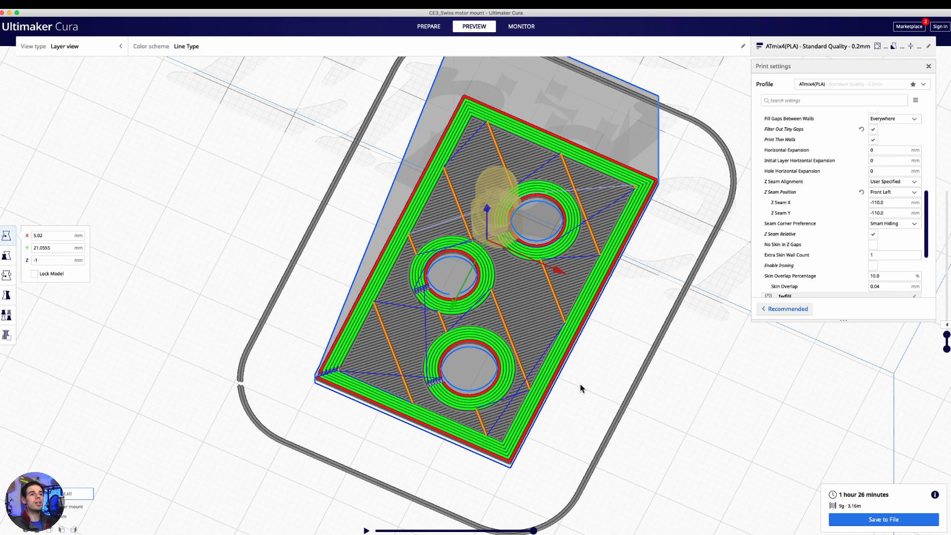
right_click_drag(353, 418, 453, 357)
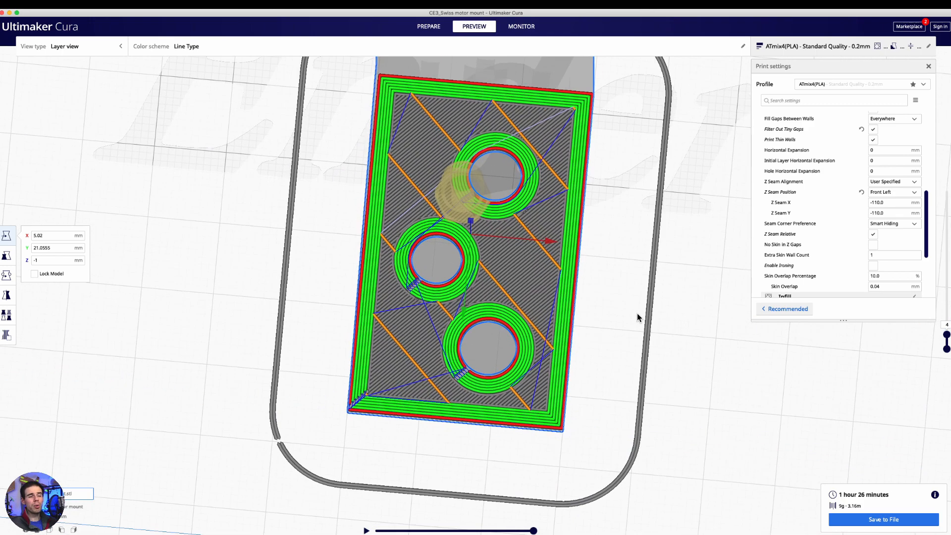
scroll(638, 310, "down", 3)
right_click_drag(631, 319, 648, 450)
scroll(644, 441, "up", 4)
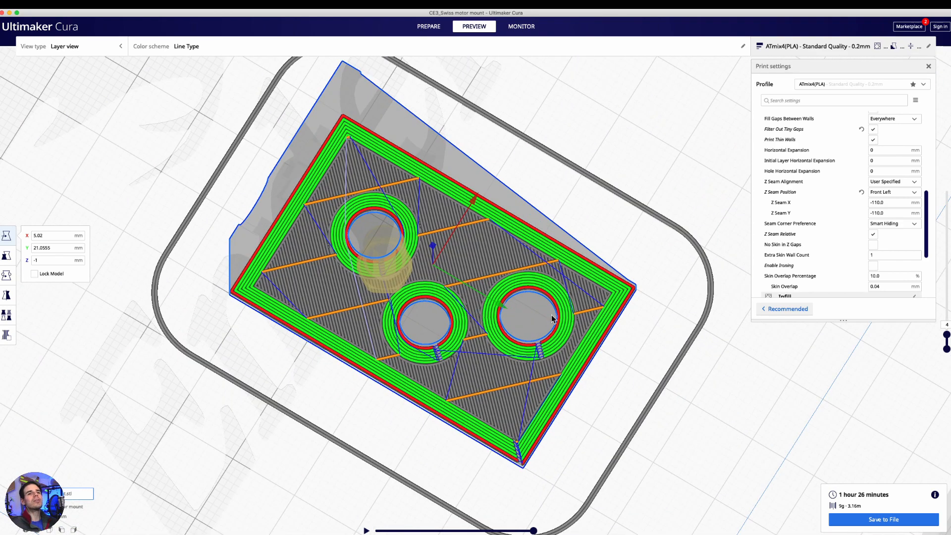
Read the Seam Corner Preference description and compare it with the corners of the sliced part
mouse_move(834, 250)
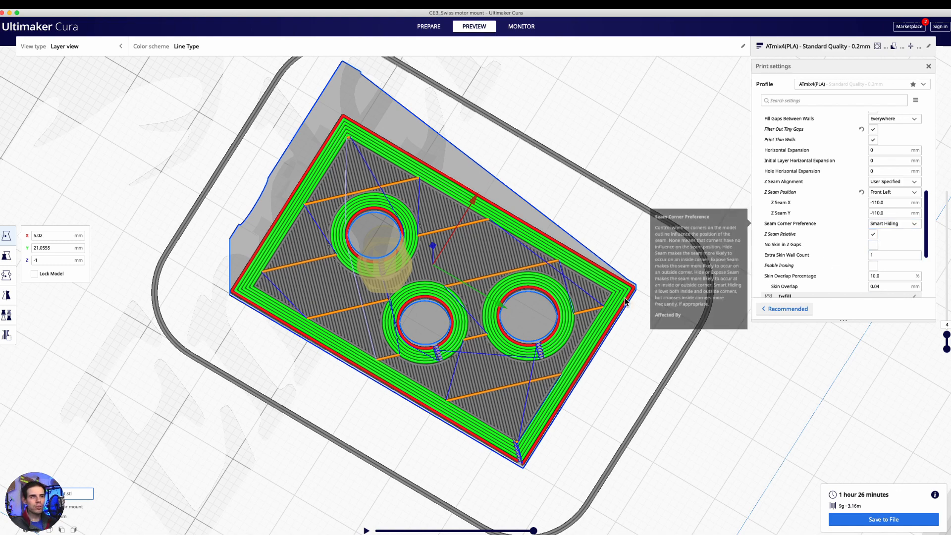
right_click_drag(626, 327, 650, 305)
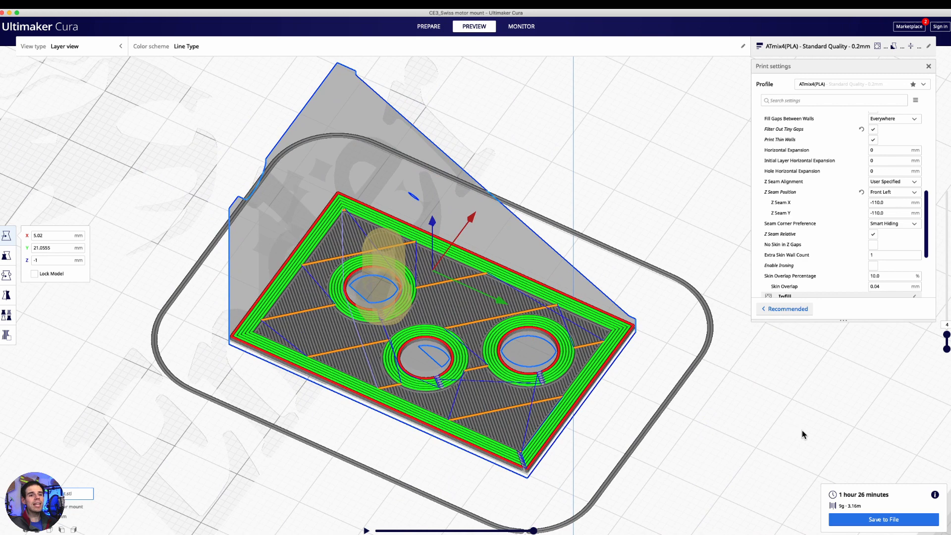
scroll(599, 396, "down", 2)
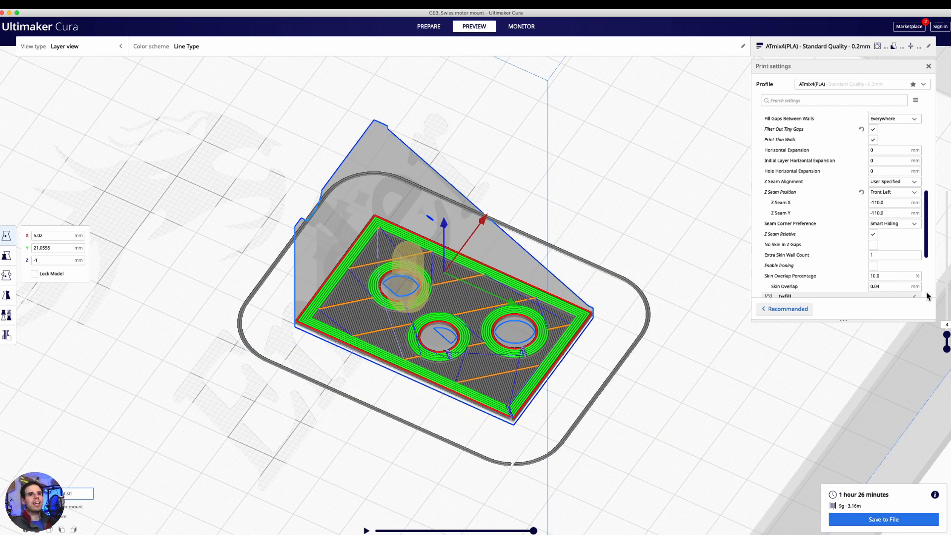
Raise the layer preview to the full 145 layers and inspect the complete sliced mount
left_click_drag(947, 334, 947, 192)
right_click_drag(463, 416, 739, 485)
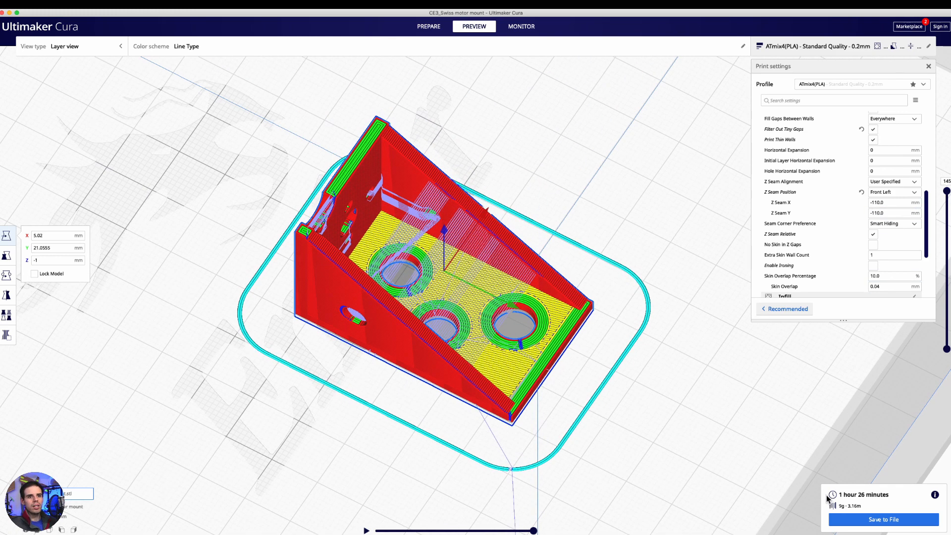
scroll(581, 440, "up", 6)
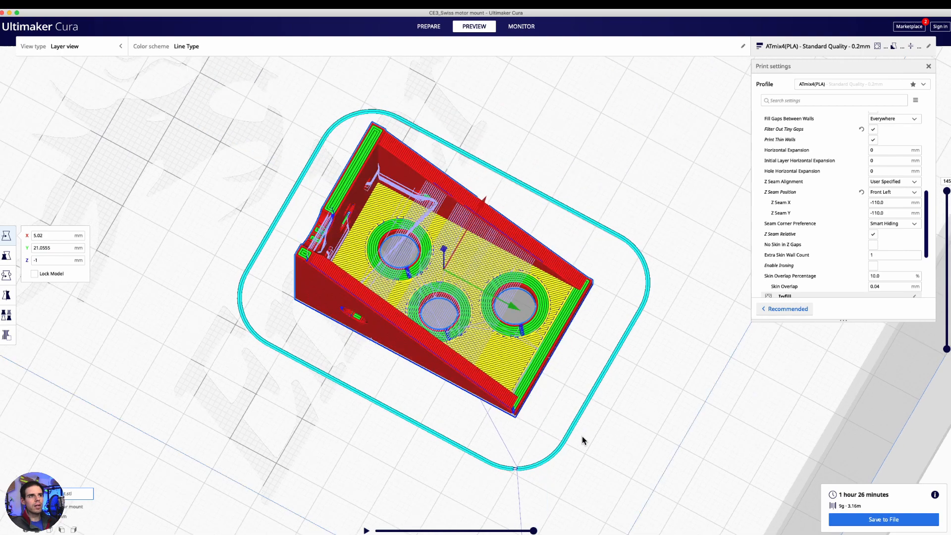
right_click_drag(604, 421, 609, 407)
scroll(609, 406, "down", 3)
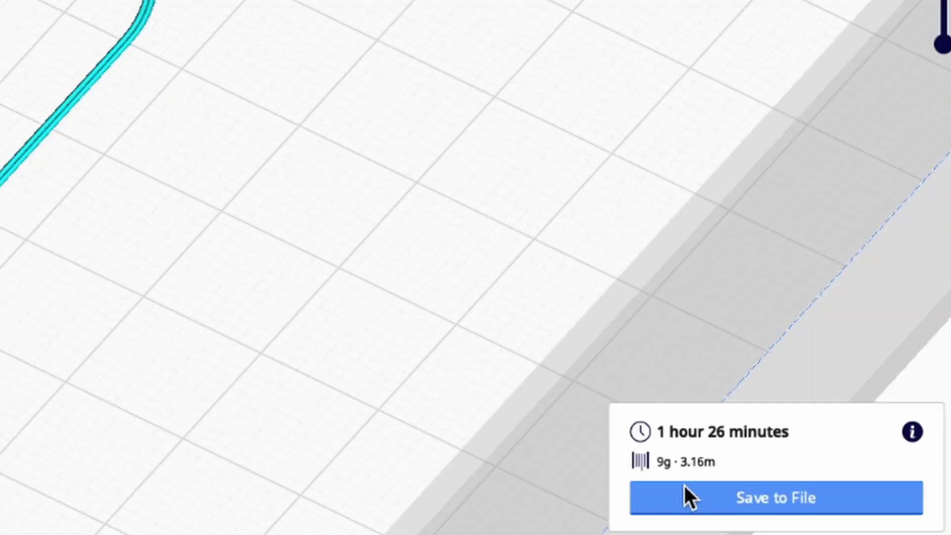
Start saving the sliced G-code to a file and change its base name to SwissMotorMount
left_click(692, 489)
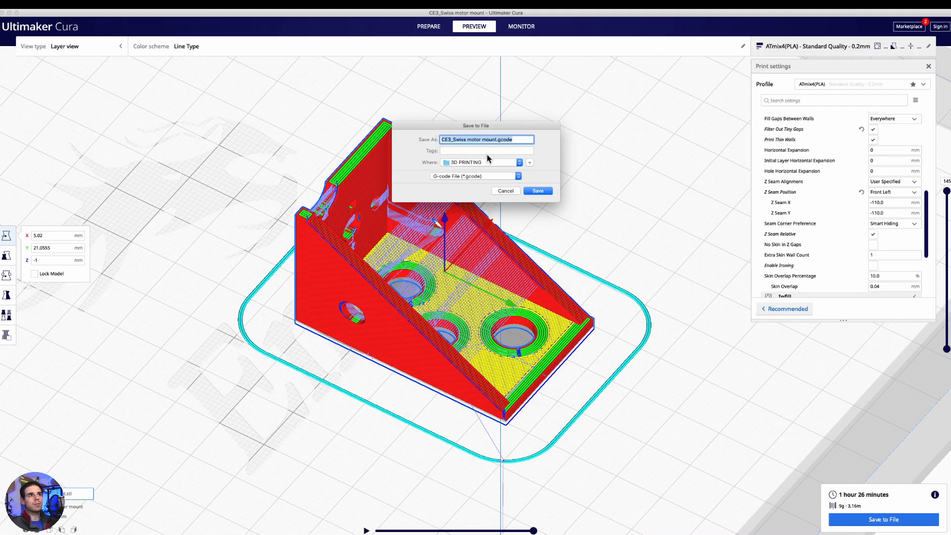
left_click(454, 141)
key("BackSpace")
key("BackSpace")
key("BackSpace")
key("BackSpace")
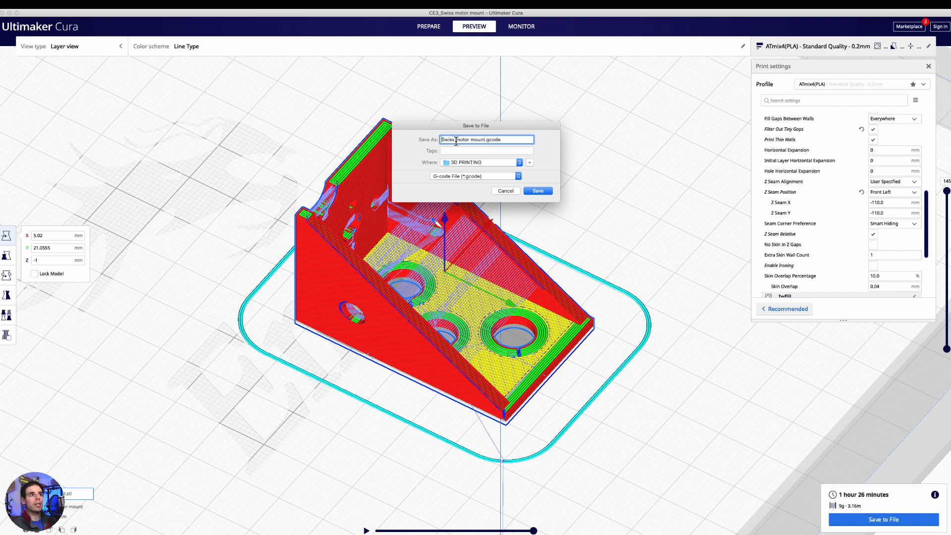
key("BackSpace")
key("Delete")
type("M")
left_click(473, 142)
key("BackSpace")
key("BackSpace")
type("M")
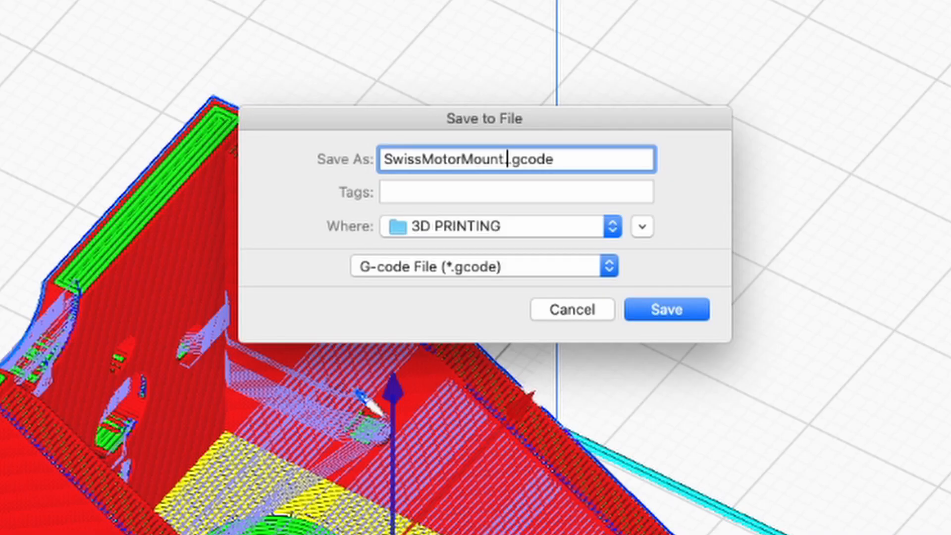
Complete the file name as SwissMotorMount.CE3PLA.gcode and save it in the 3D PRINTING folder
type("CE")
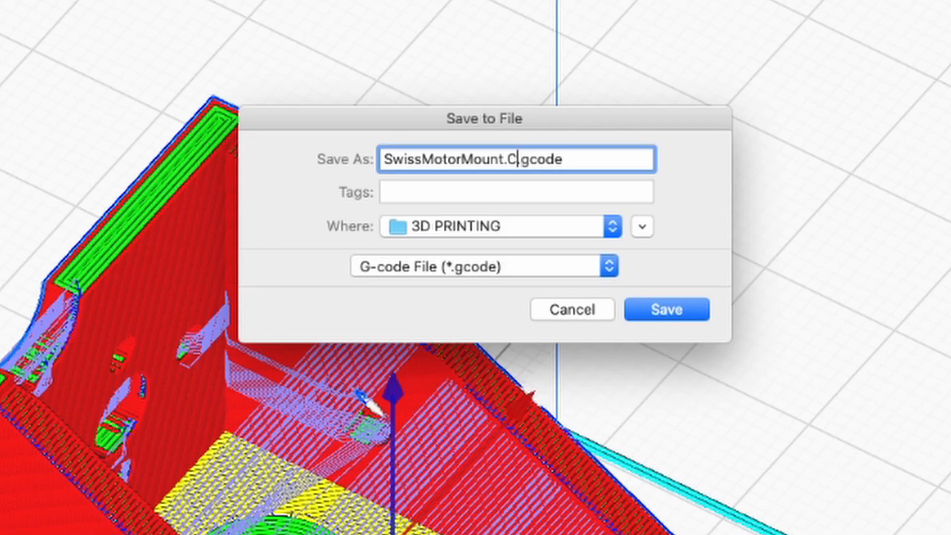
type("3")
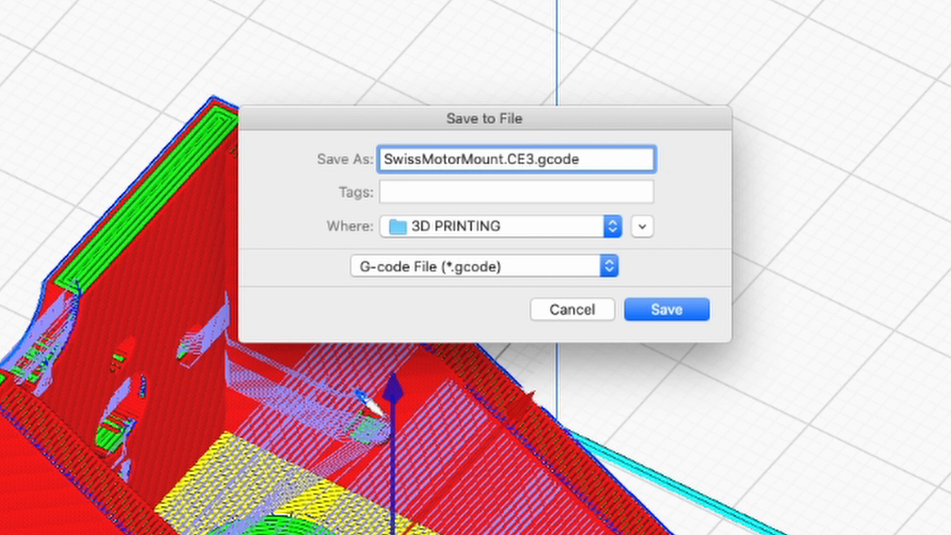
type("PLA")
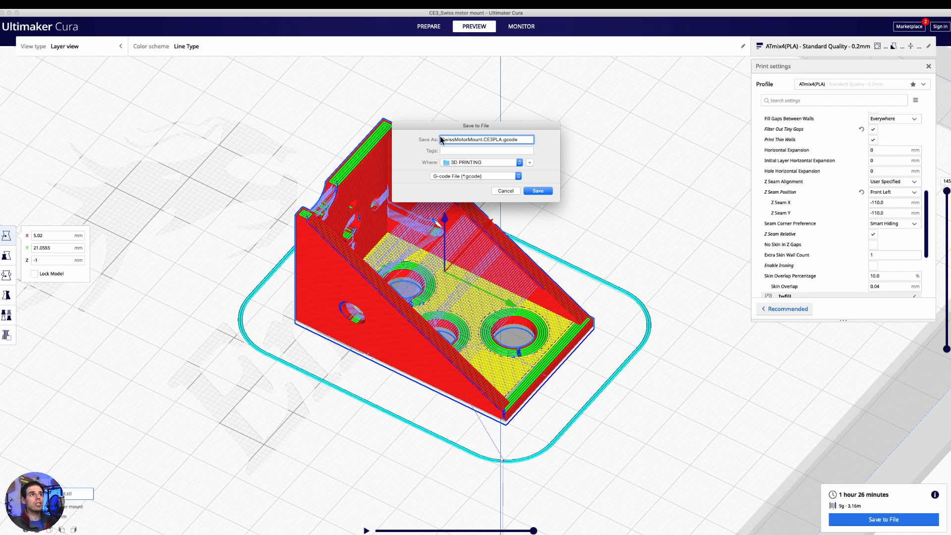
left_click(547, 195)
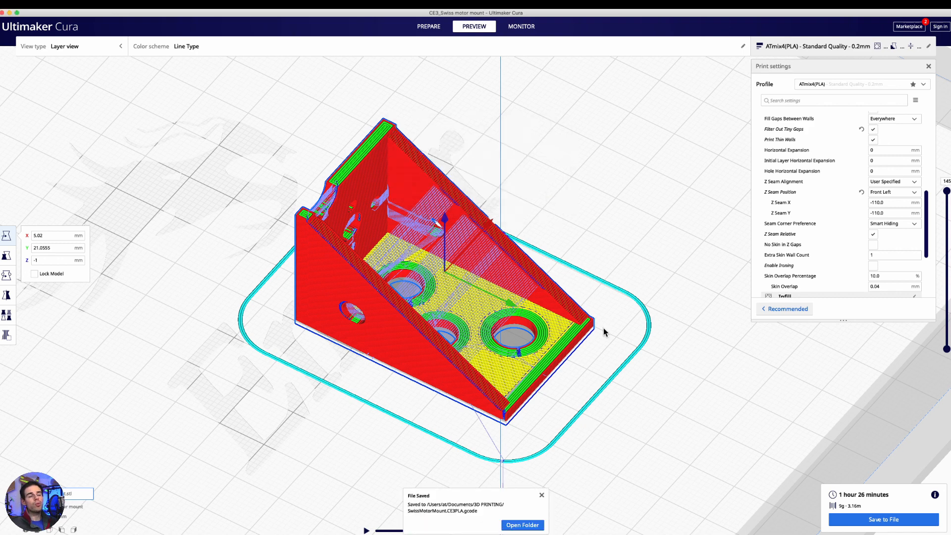
scroll(549, 301, "down", 5)
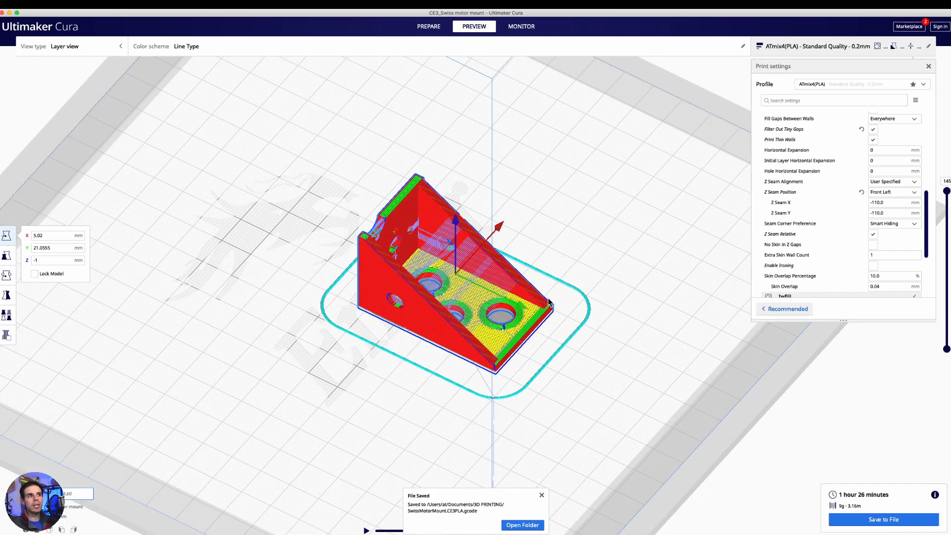
scroll(549, 301, "down", 2)
right_click_drag(520, 340, 451, 331)
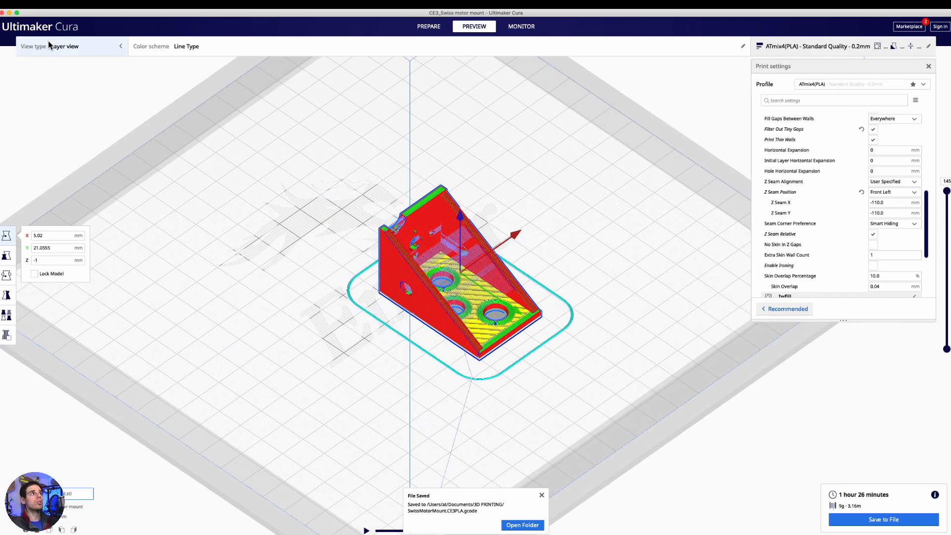
Try saving the project as CE3_Swiss motor mount.3mf in the 3D PRINTING folder, reviewing the project summary, and cancel the save
left_click(70, 7)
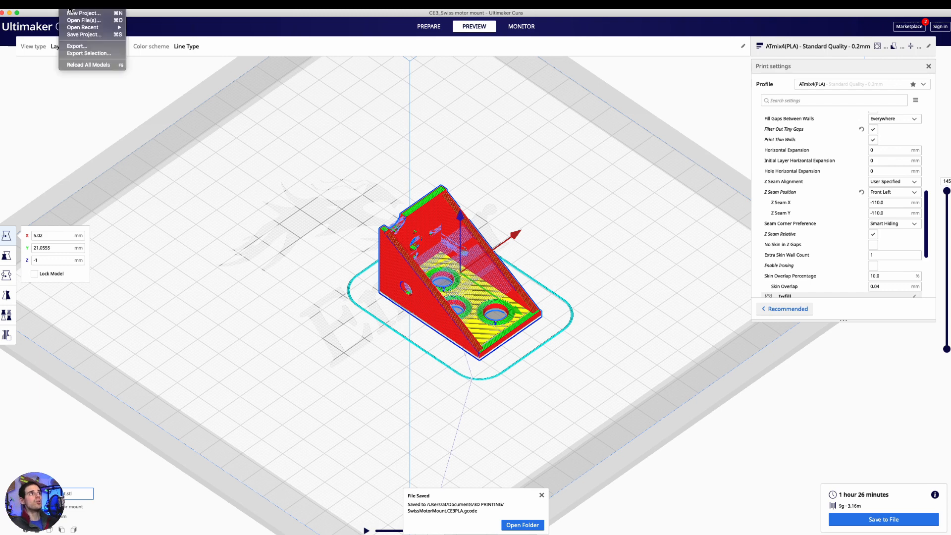
left_click(83, 34)
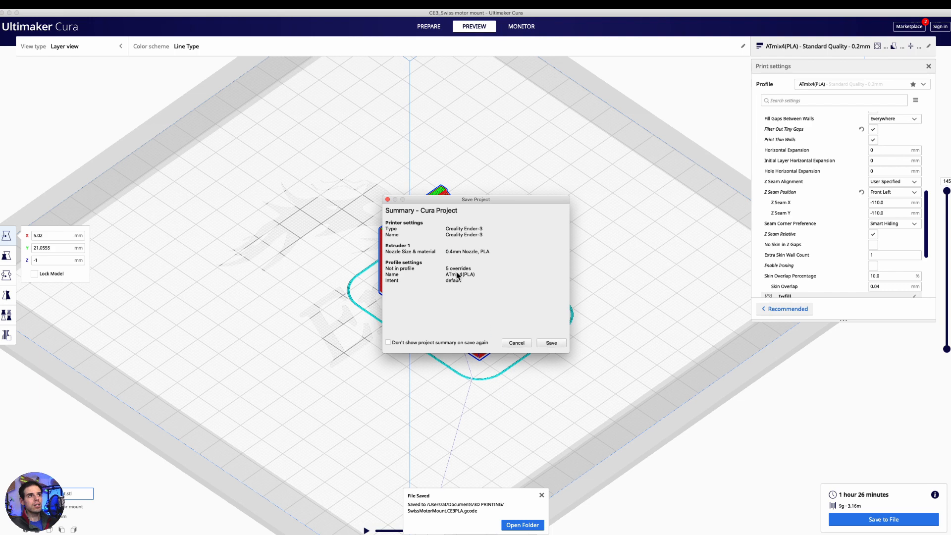
left_click(554, 343)
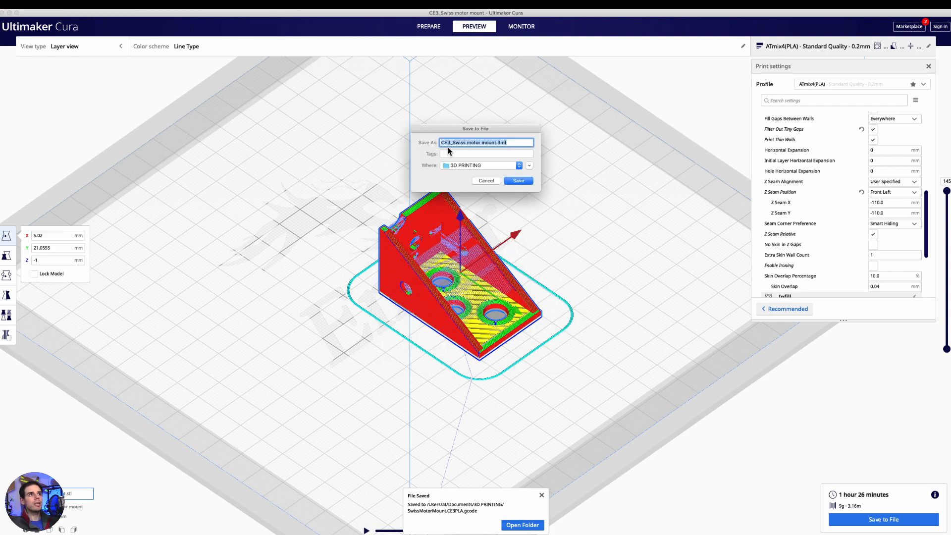
left_click_drag(501, 130, 496, 149)
left_click(510, 148)
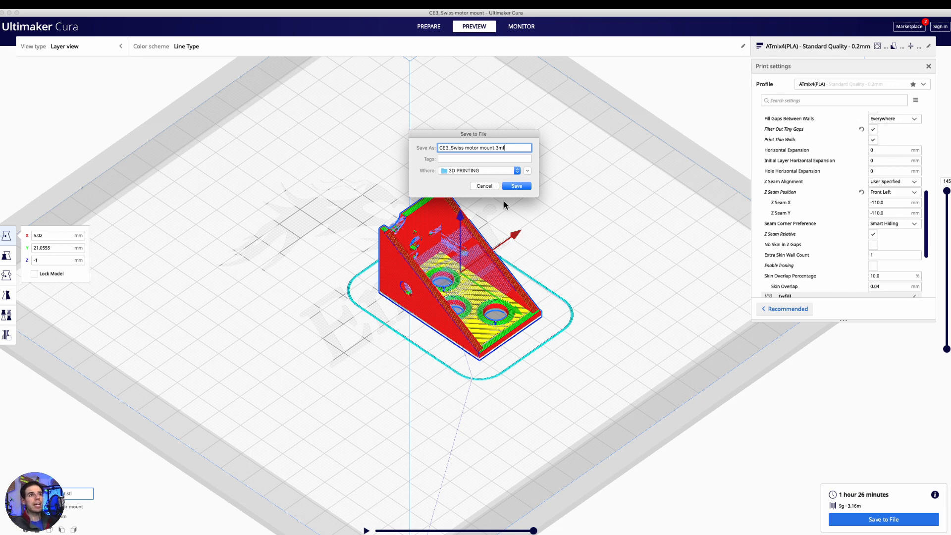
left_click(486, 185)
mouse_move(601, 304)
right_mouse_down()
mouse_move(580, 337)
mouse_move(590, 318)
right_mouse_up()
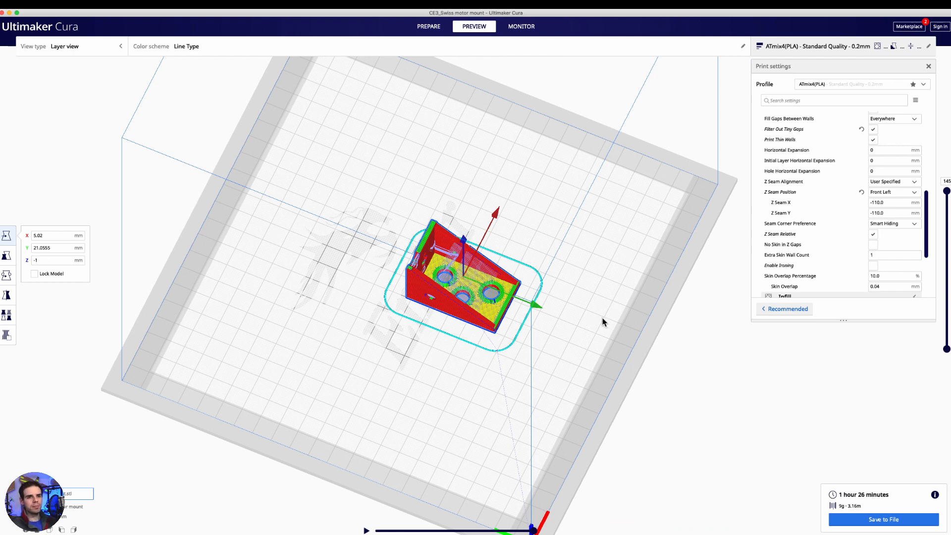
Lower the layer preview to layer 51 and simulate that layer's toolpath from its start
scroll(595, 325, "up", 5)
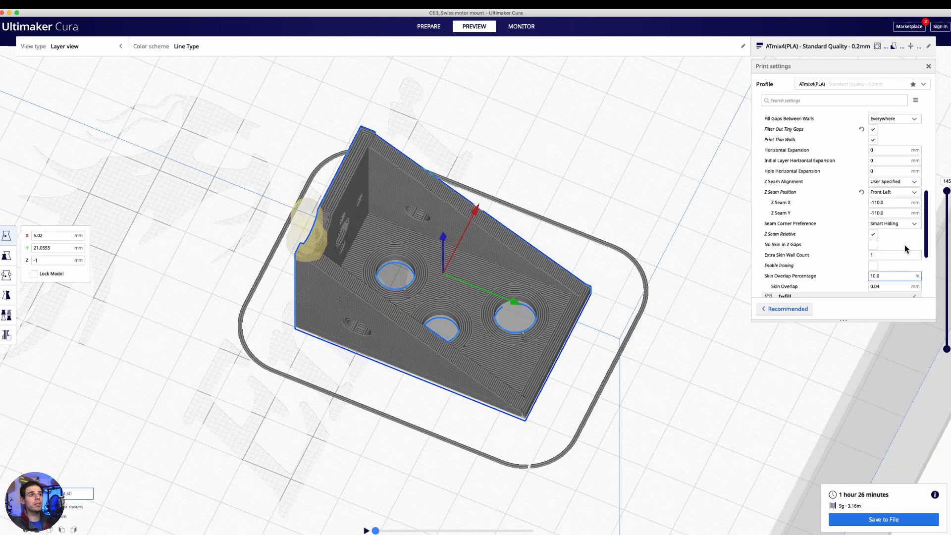
left_click_drag(947, 193, 944, 288)
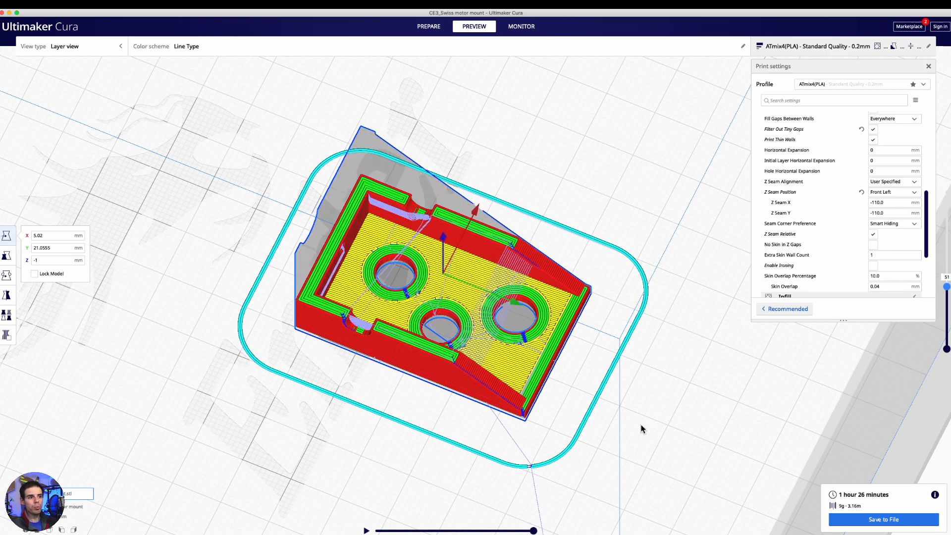
left_click_drag(533, 531, 368, 528)
left_click(367, 531)
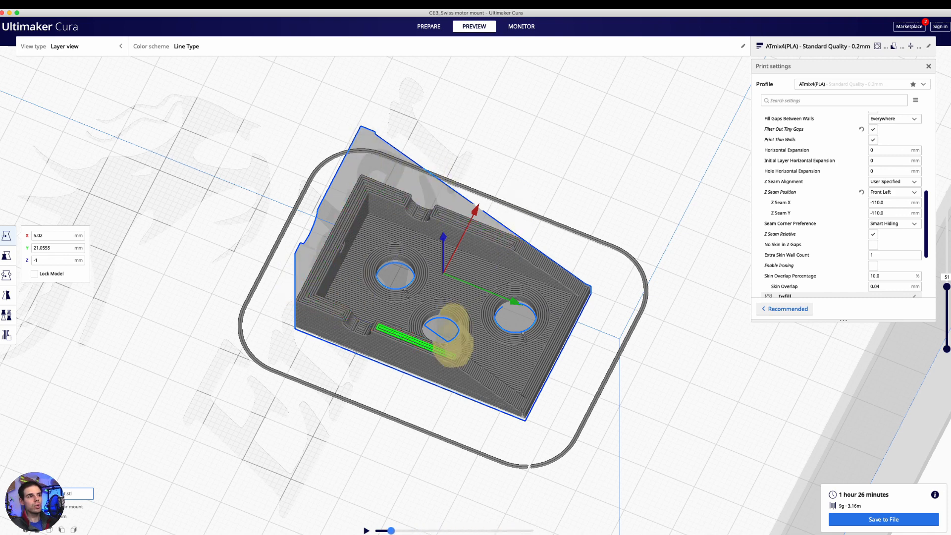
Raise the layer preview to layer 68 and inspect its toolpath around the mount's walls and holes from several angles
left_click_drag(947, 286, 948, 269)
scroll(403, 383, "up", 3)
right_click_drag(403, 383, 664, 364)
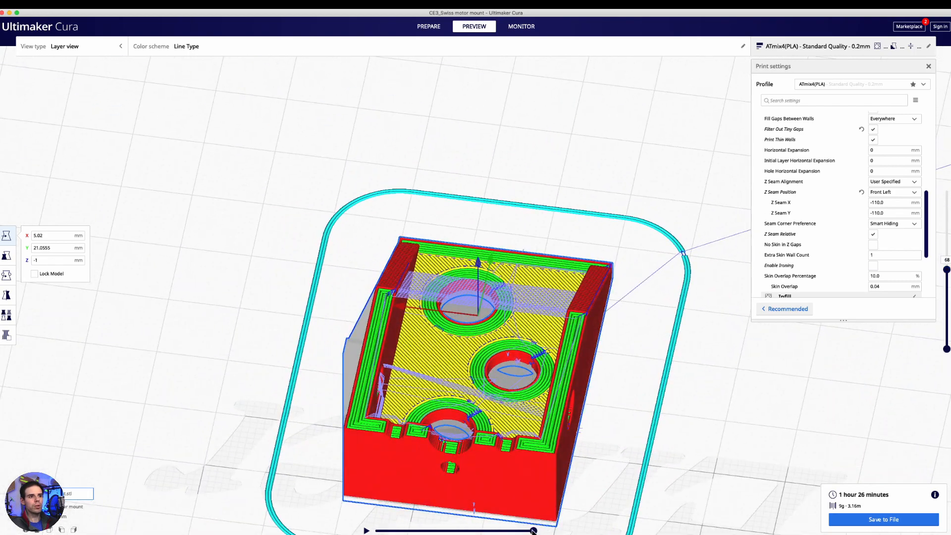
left_click_drag(533, 531, 543, 490)
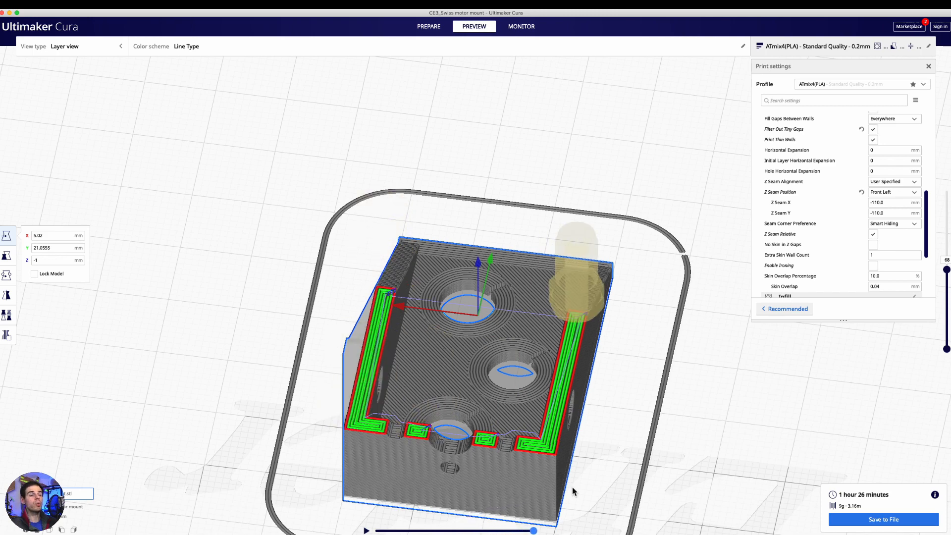
scroll(621, 418, "down", 5)
right_click_drag(644, 407, 345, 438)
right_click_drag(402, 327, 445, 350)
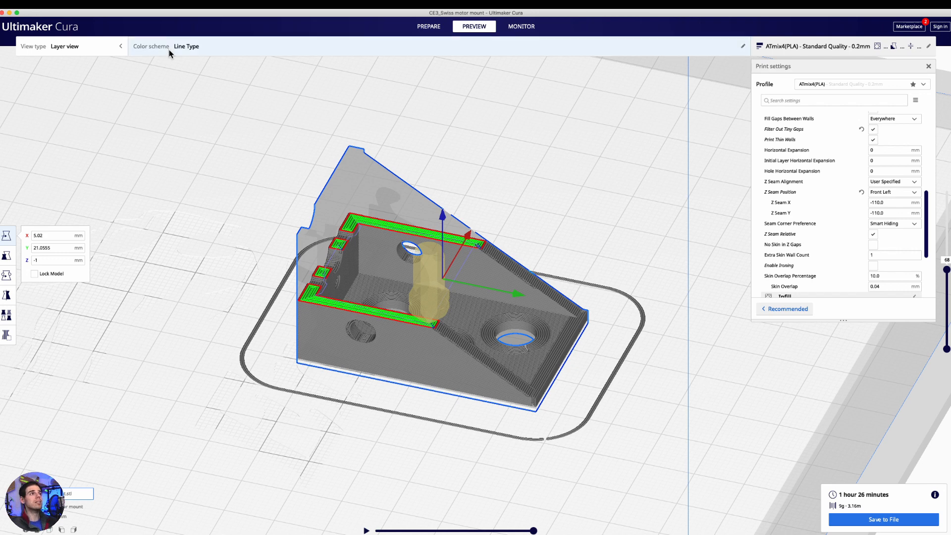
Switch to Finder, check the contents of the ENDER3 SD card, and return to the swiss motor mount folder
key("super+Tab")
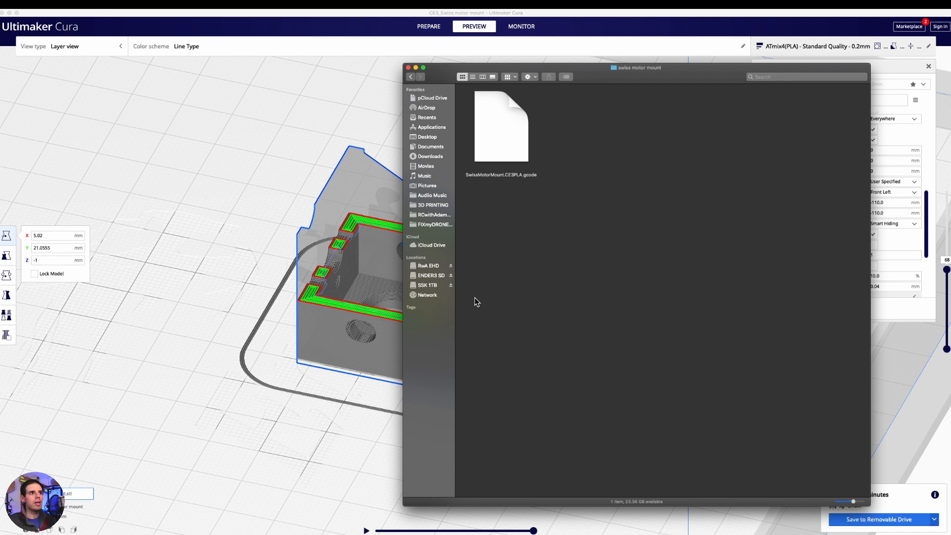
left_click(430, 277)
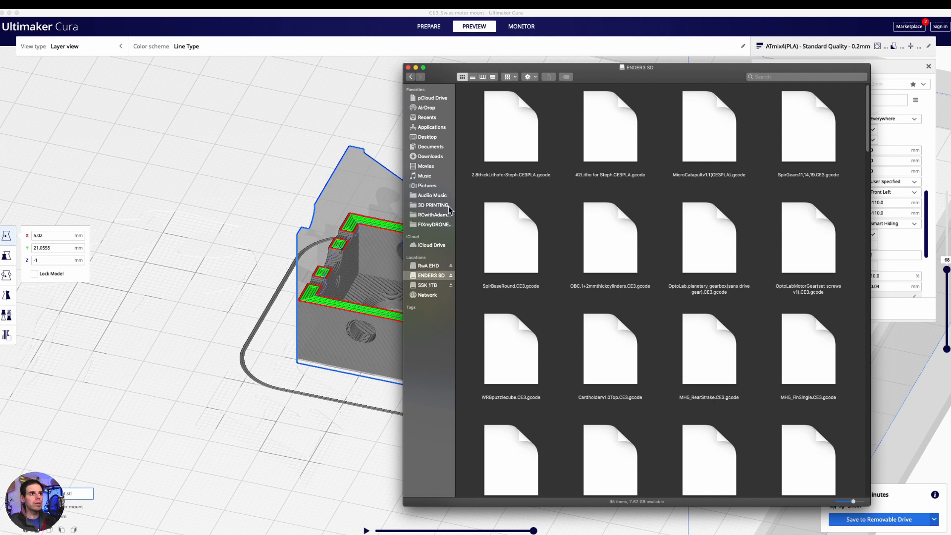
left_click(410, 76)
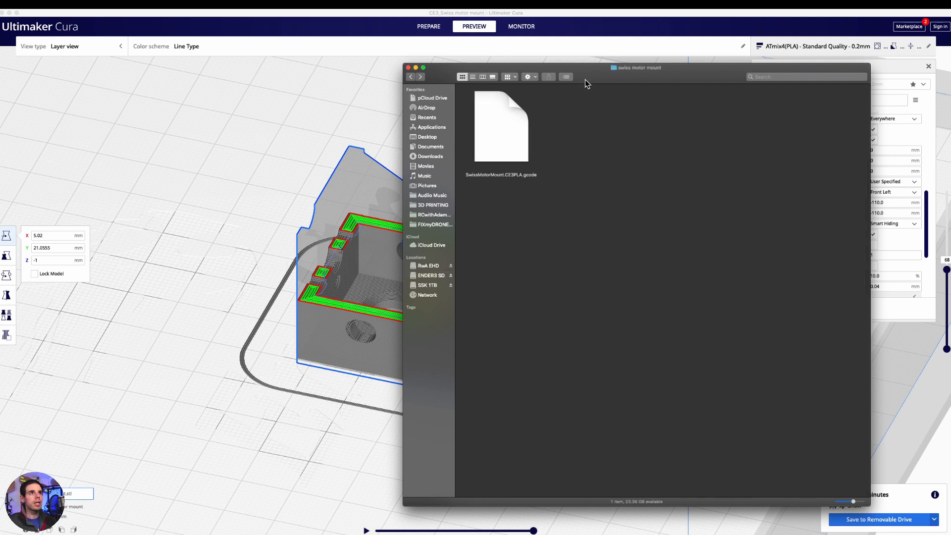
Copy SwissMotorMount.CE3PLA.gcode to the ENDER3 SD card and eject the card
left_click_drag(589, 77, 586, 81)
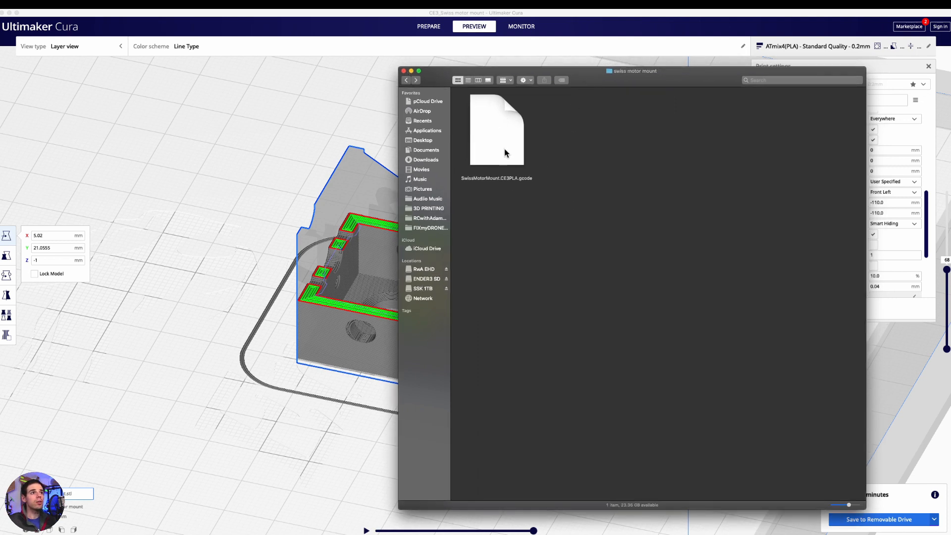
left_click_drag(501, 132, 430, 283)
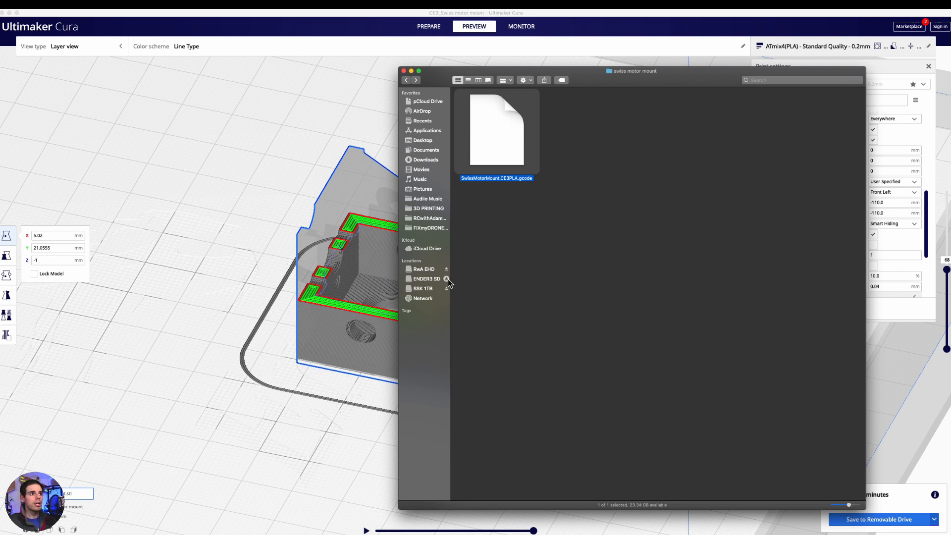
left_click_drag(627, 86, 583, 74)
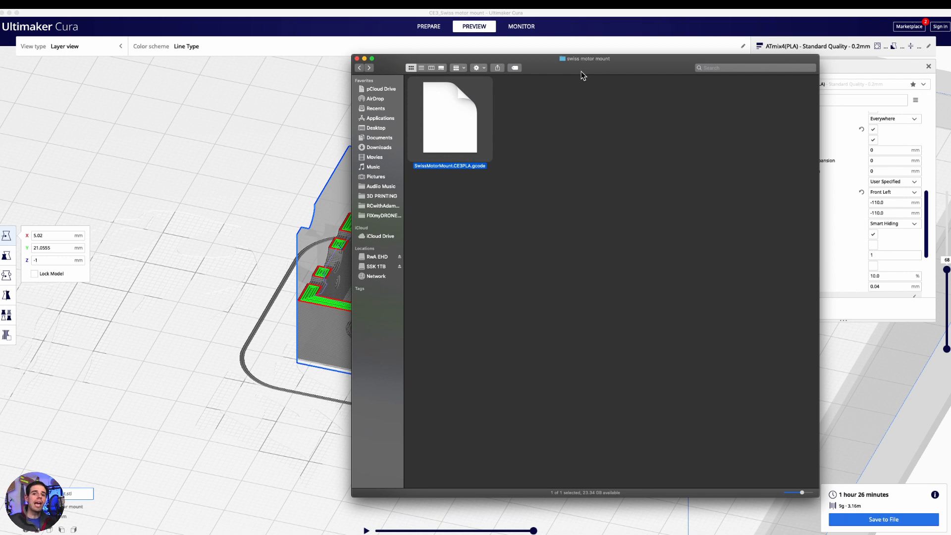